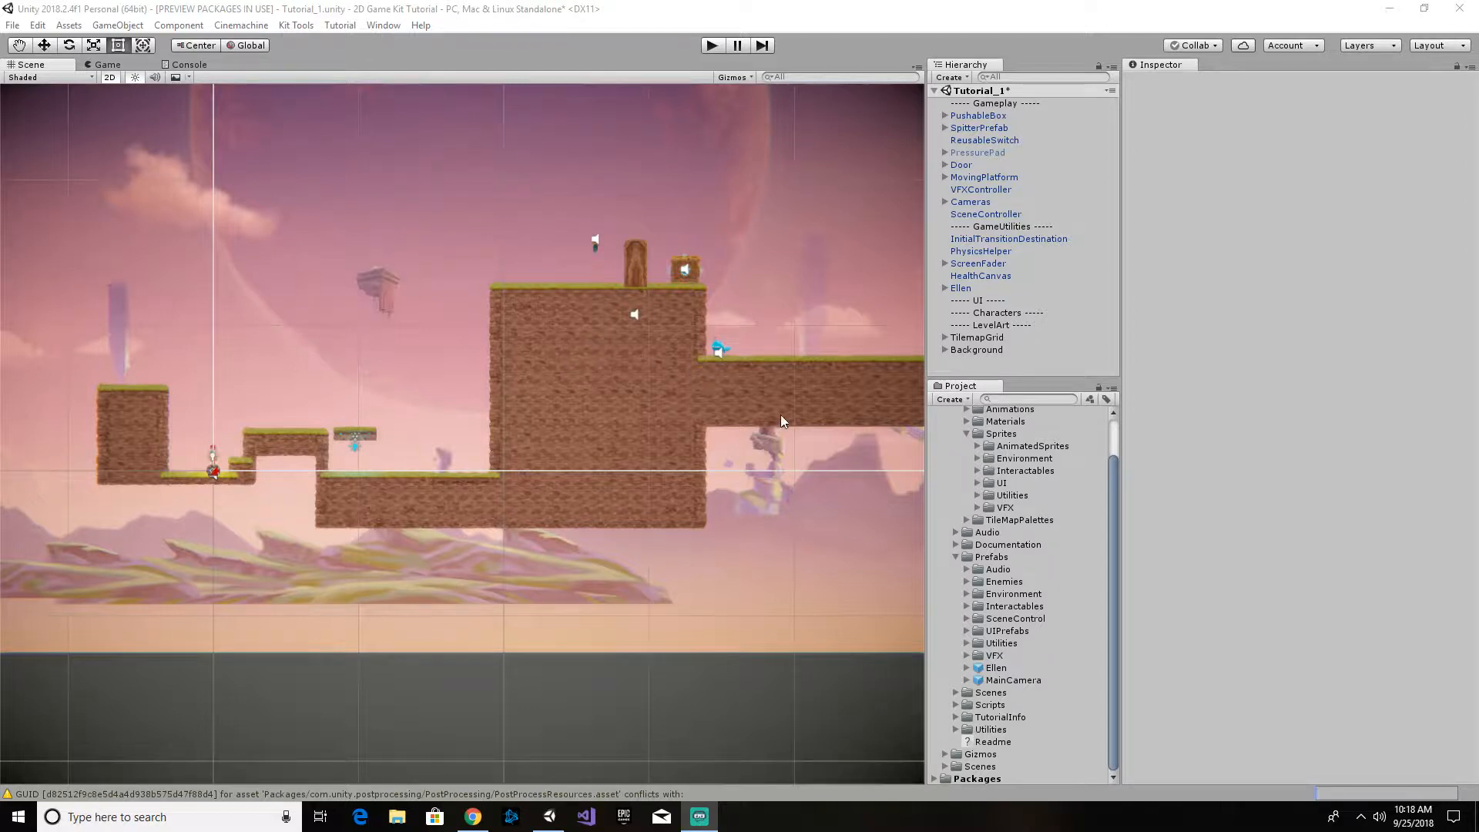
- Examine the level layout from the far end of the long platform back to Ellen's starting ledge
{"action": "middle_click_drag", "start_coordinate": [798, 388], "coordinate": [533, 390]}
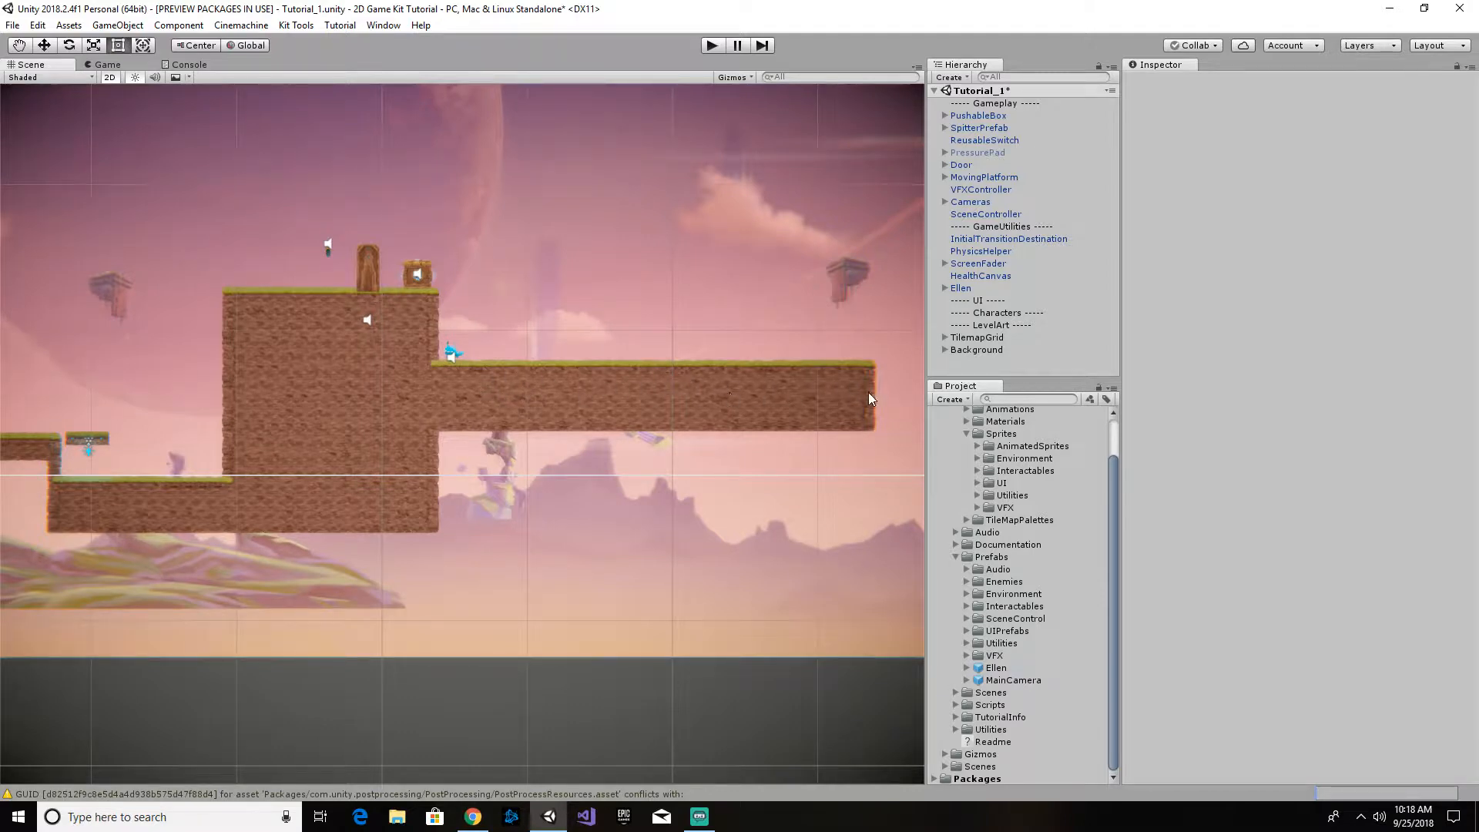
{"action": "middle_click_drag", "start_coordinate": [419, 431], "coordinate": [763, 426]}
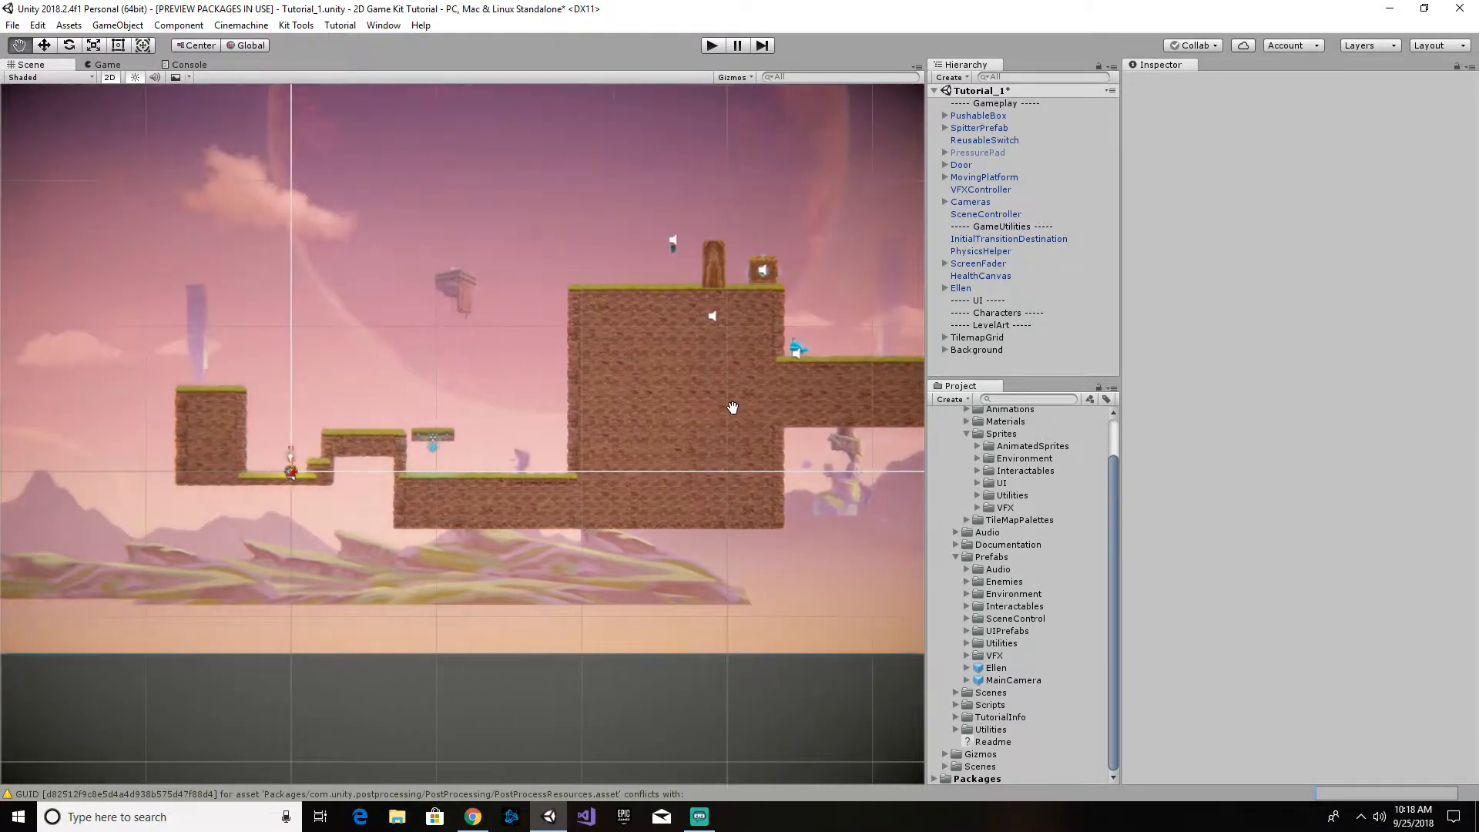
{"action": "middle_click_drag", "start_coordinate": [599, 399], "coordinate": [657, 394]}
{"action": "middle_click_drag", "start_coordinate": [336, 459], "coordinate": [493, 413]}
{"action": "scroll", "coordinate": [509, 420], "scroll_direction": "up", "scroll_amount": 2}
{"action": "scroll", "coordinate": [511, 441], "scroll_direction": "up", "scroll_amount": 8}
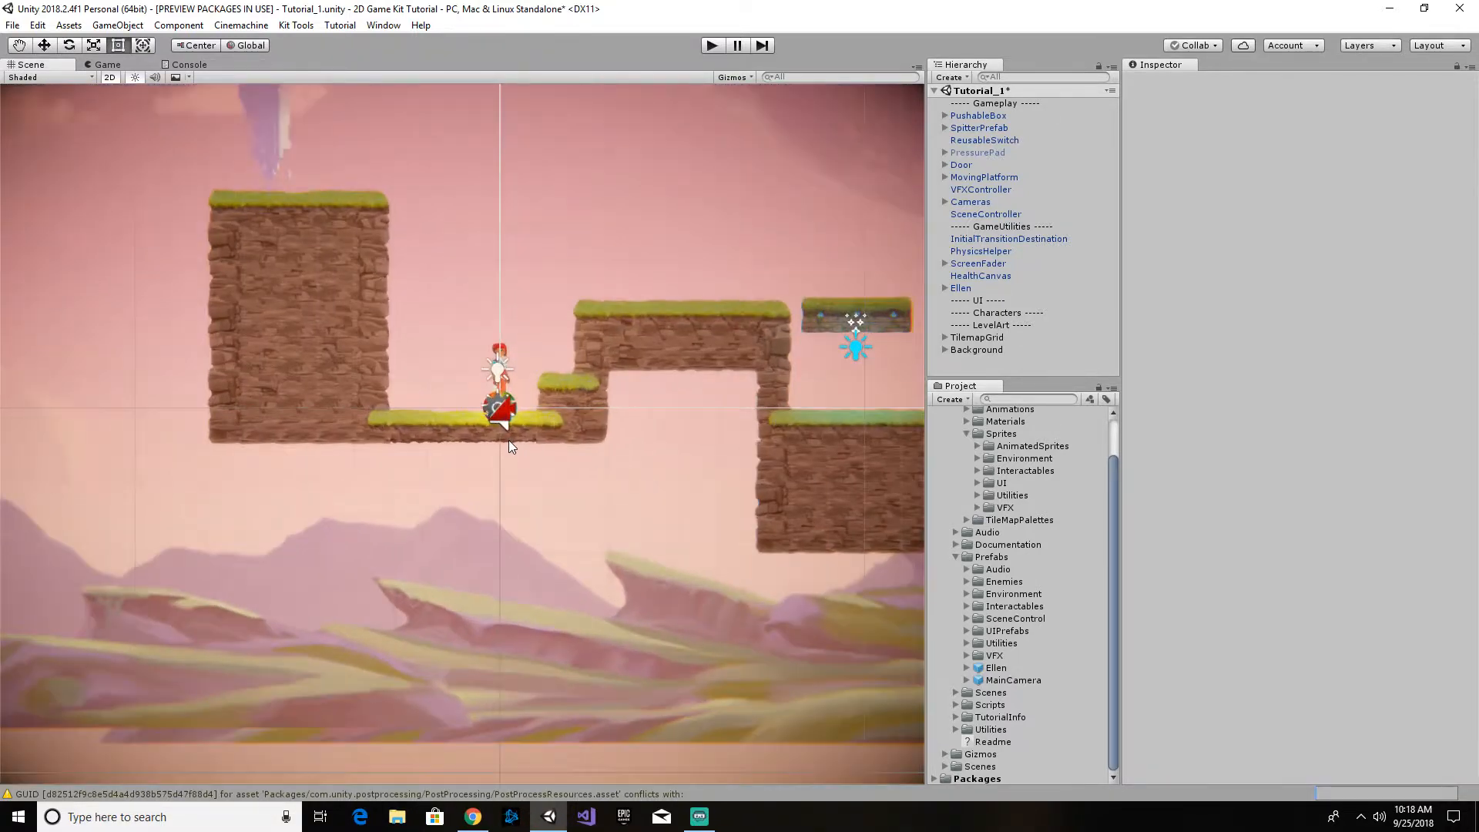
{"action": "scroll", "coordinate": [516, 427], "scroll_direction": "up", "scroll_amount": 3}
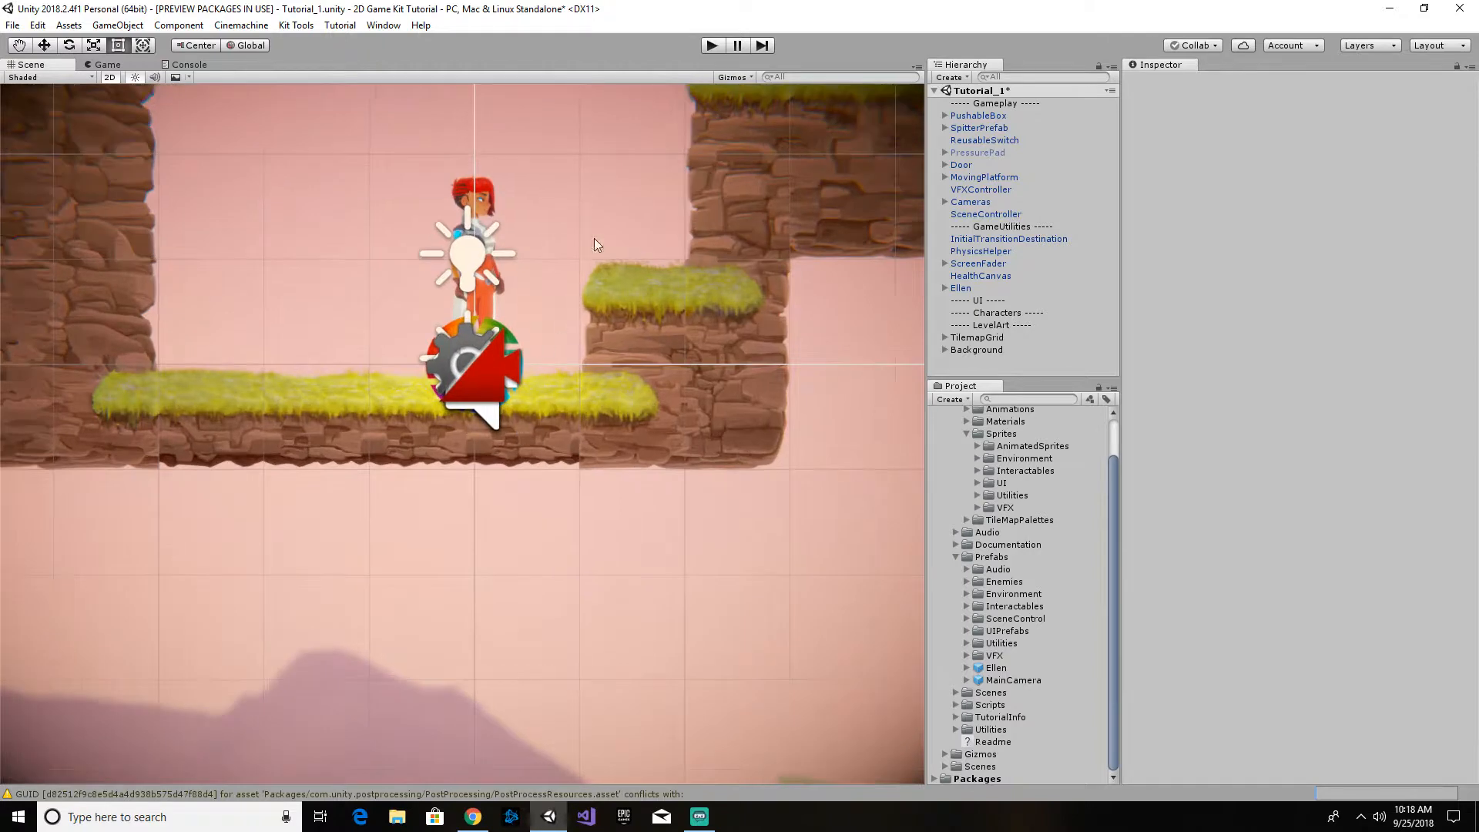
{"action": "middle_click_drag", "start_coordinate": [594, 238], "coordinate": [527, 544]}
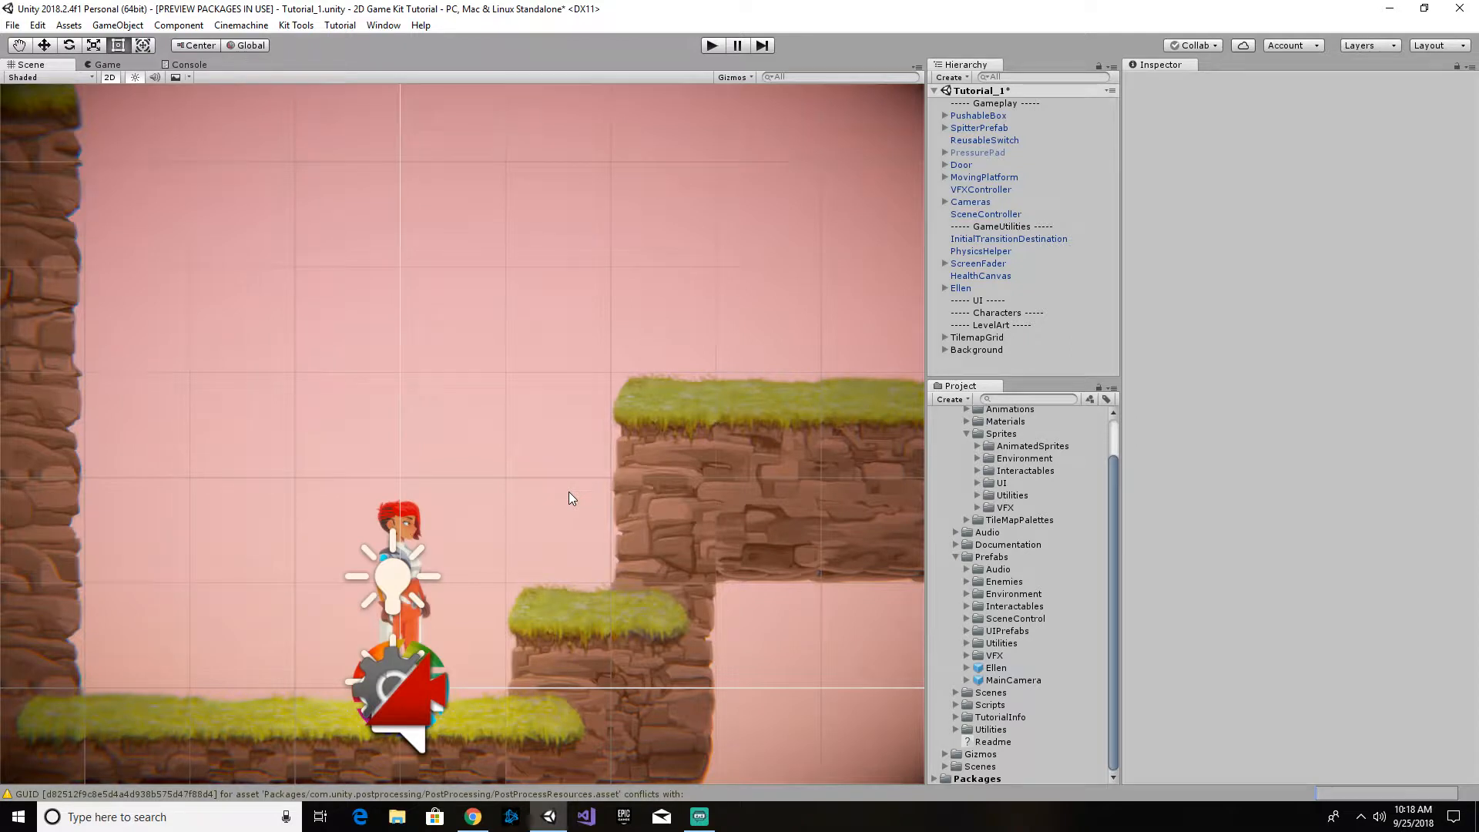
{"action": "scroll", "coordinate": [517, 423], "scroll_direction": "down", "scroll_amount": 3}
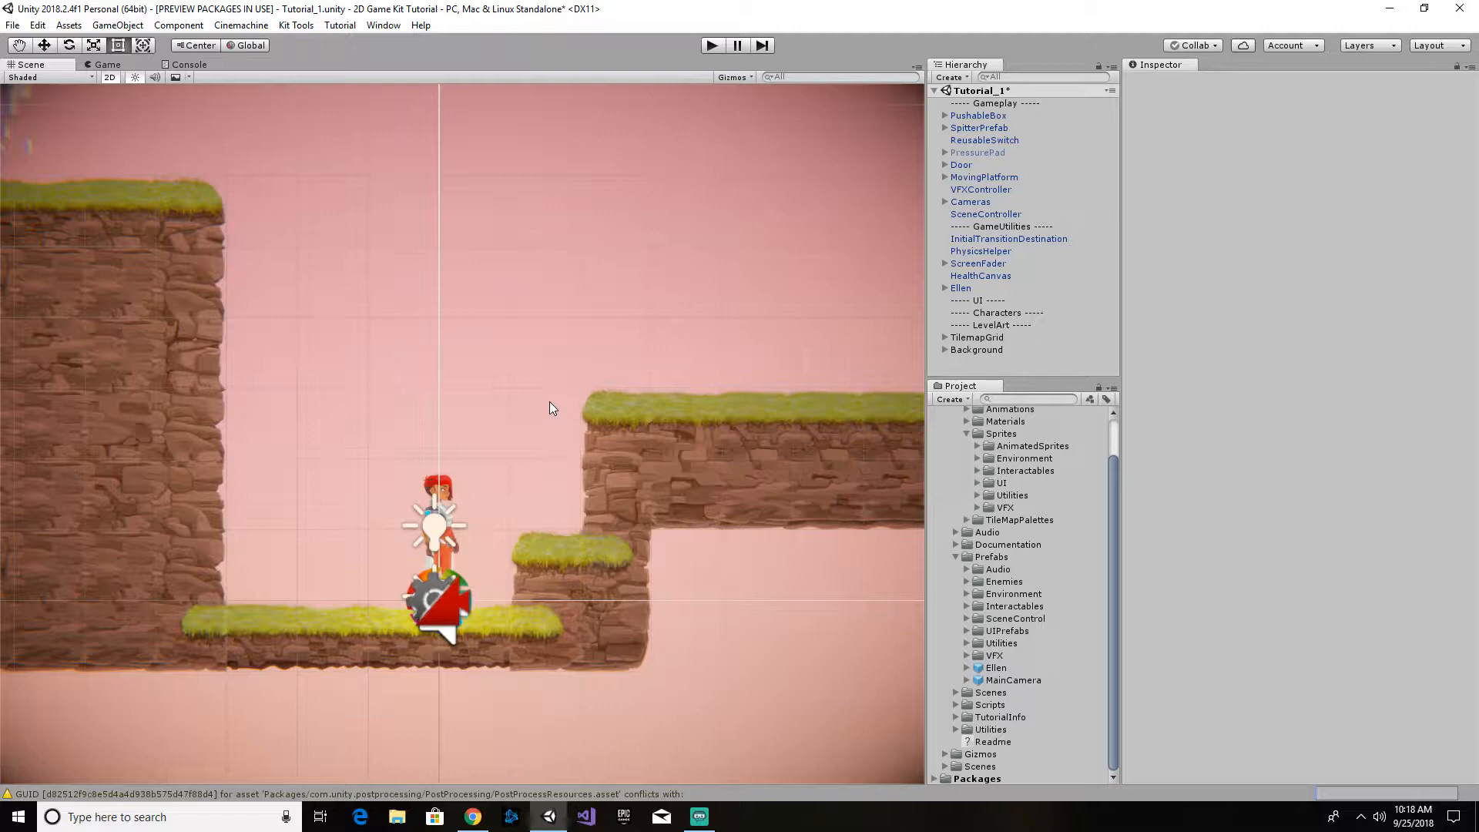
- Expand the Environment sprites folder and browse through its decoration assets
{"action": "scroll", "coordinate": [983, 458], "scroll_direction": "up", "scroll_amount": 2}
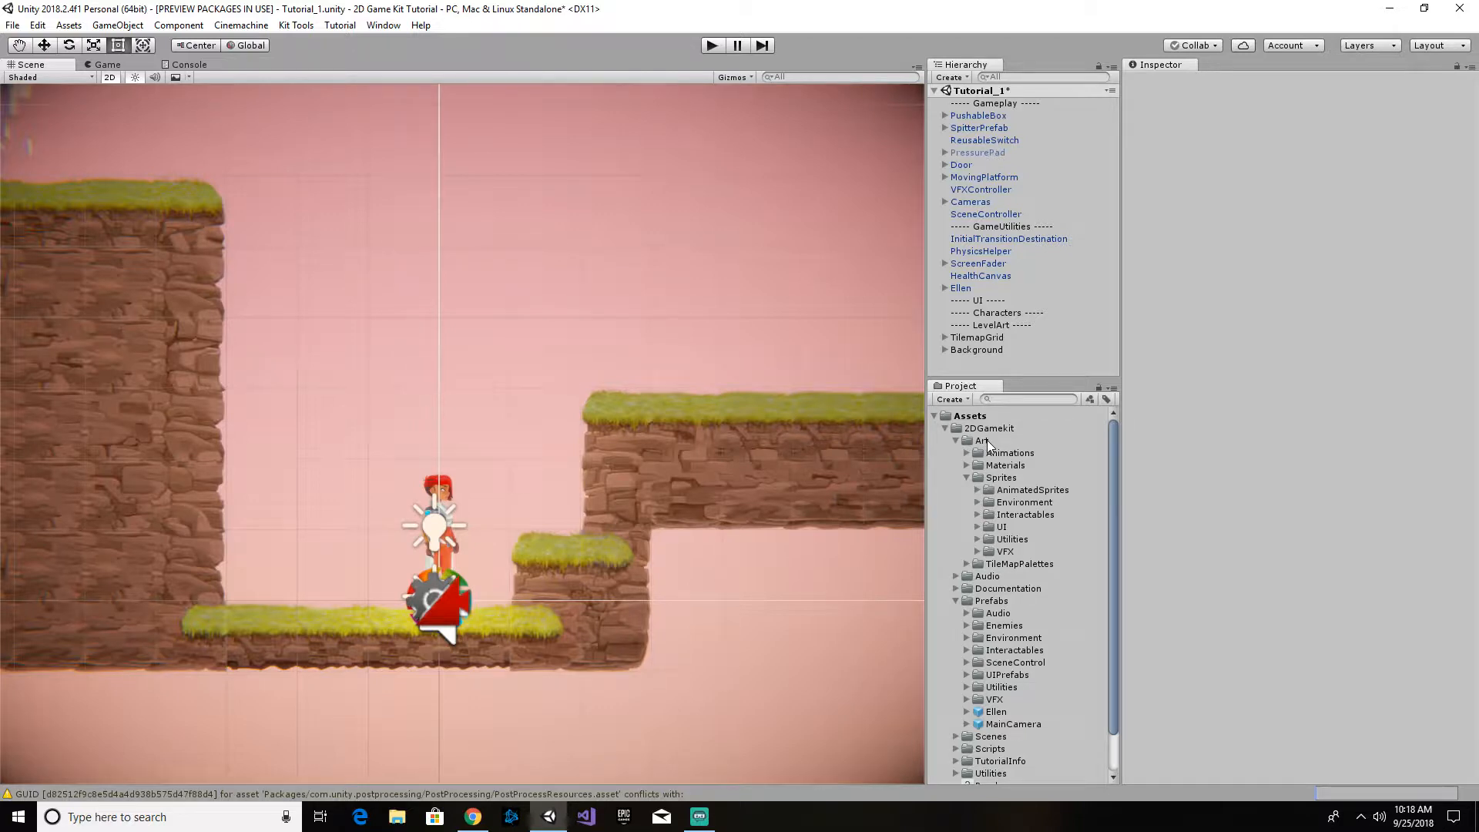
{"action": "left_click", "coordinate": [976, 502]}
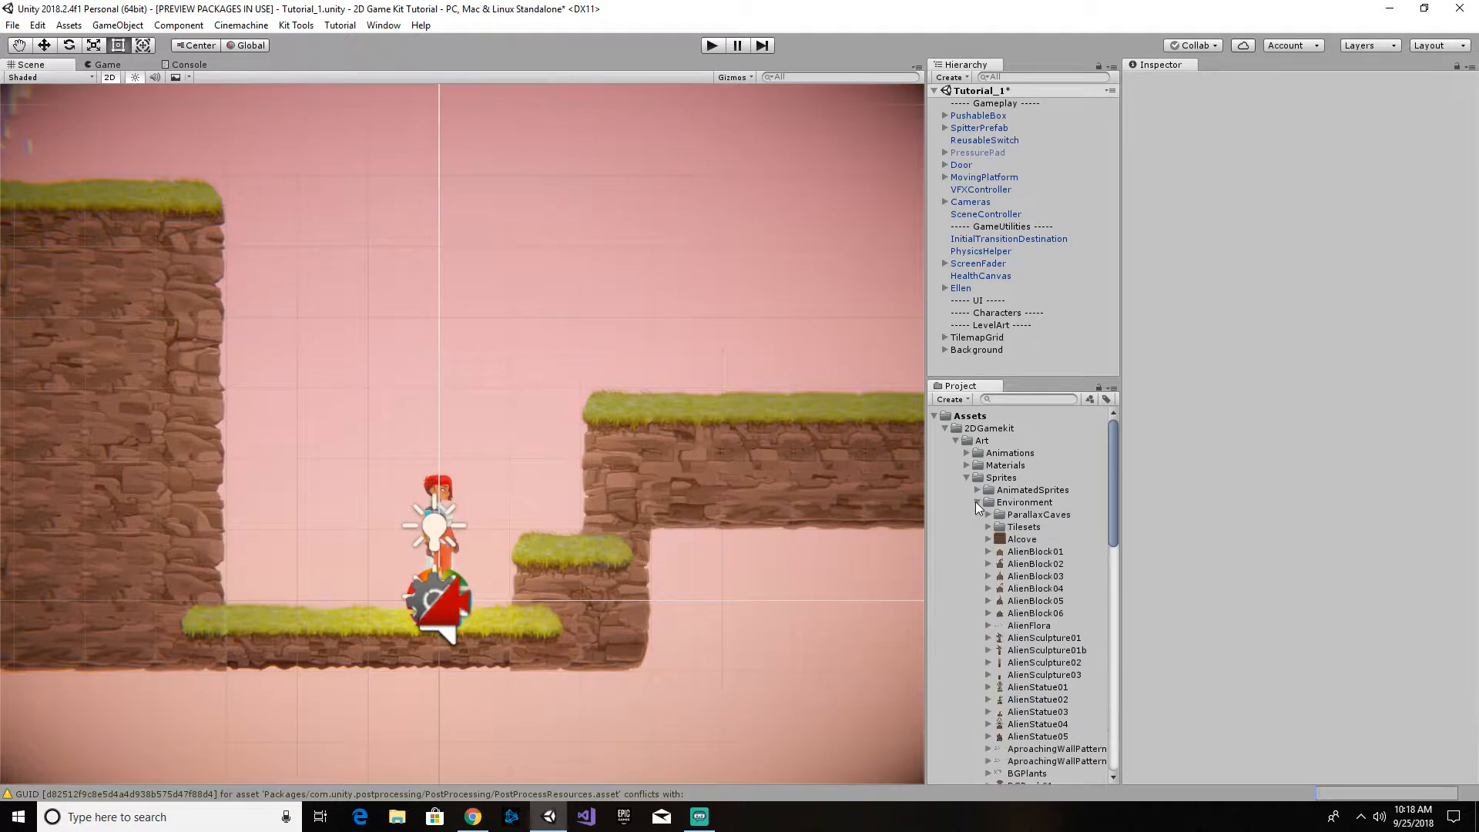
{"action": "scroll", "coordinate": [1037, 524], "scroll_direction": "down", "scroll_amount": 10}
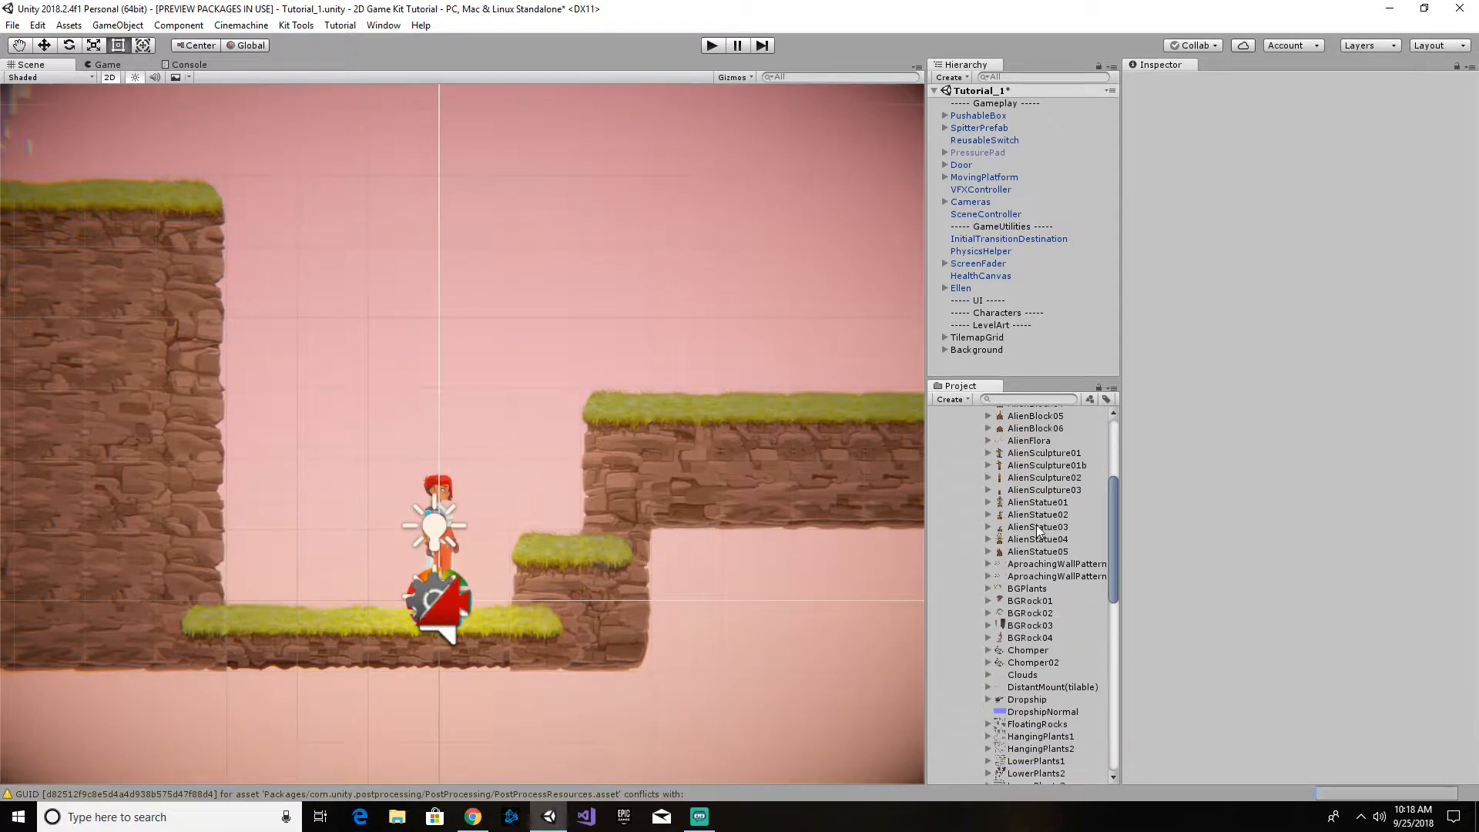
{"action": "scroll", "coordinate": [1037, 528], "scroll_direction": "down", "scroll_amount": 5}
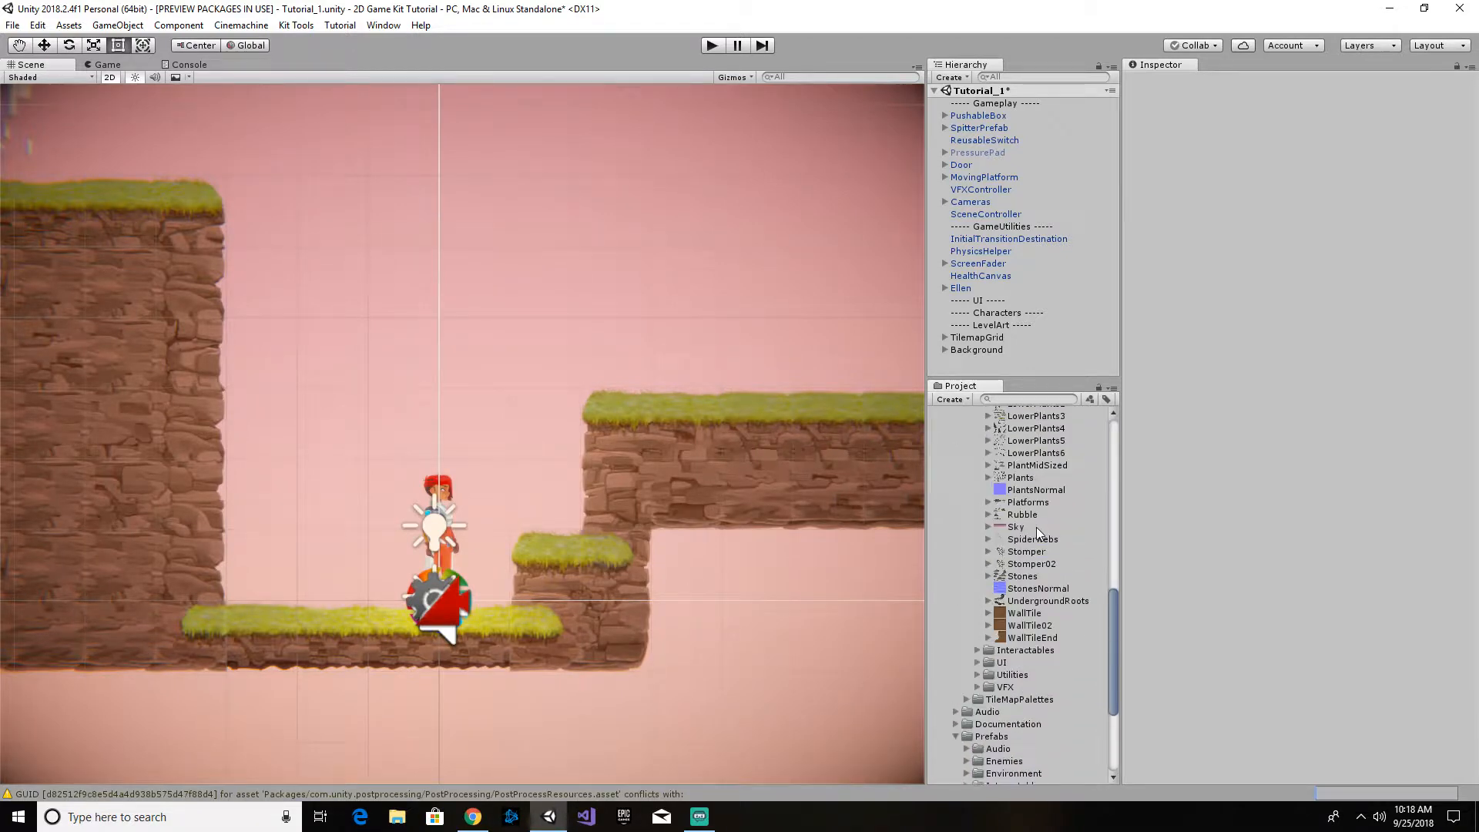
{"action": "scroll", "coordinate": [1037, 527], "scroll_direction": "up", "scroll_amount": 4}
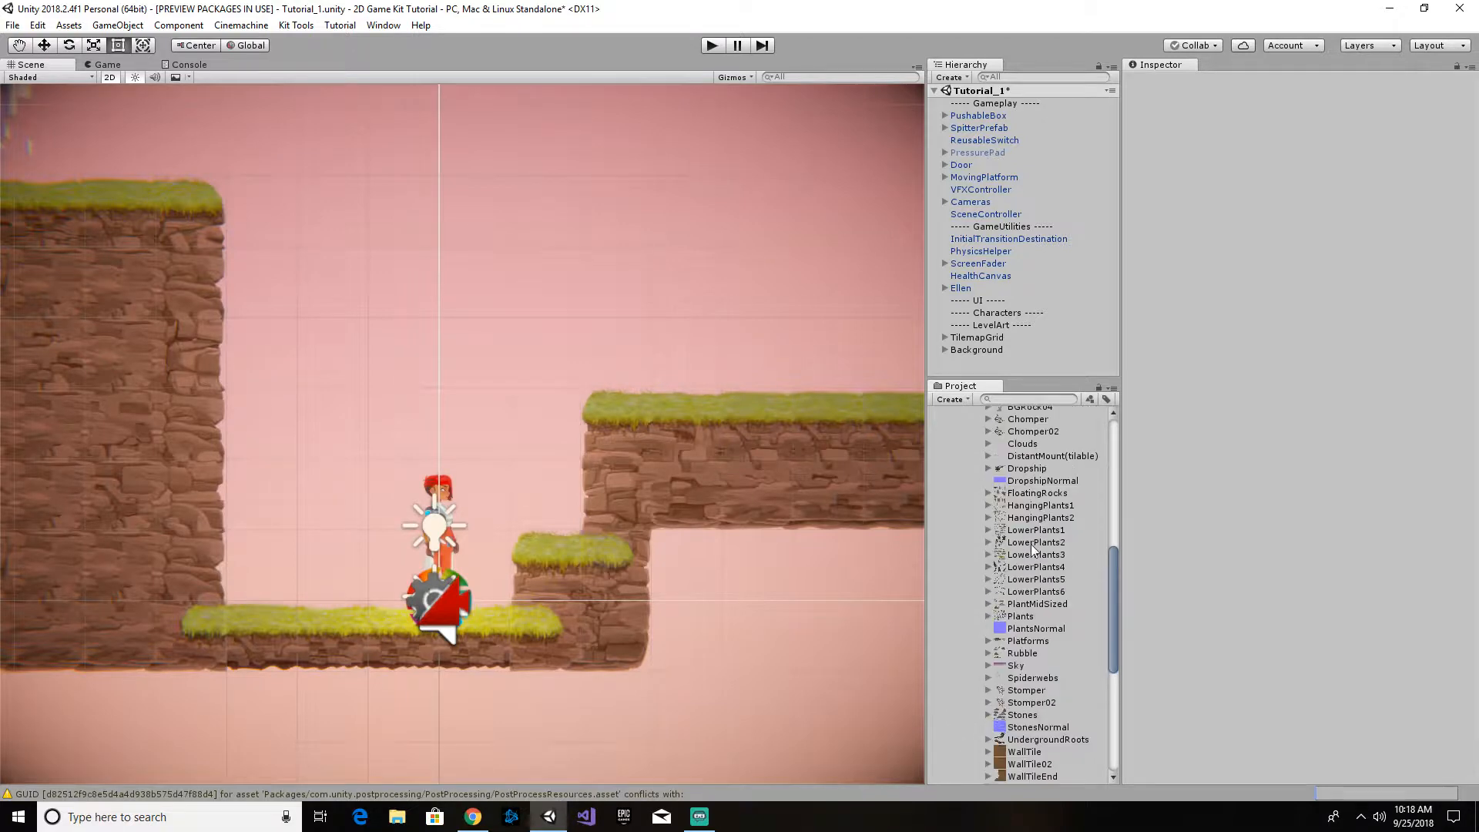
{"action": "scroll", "coordinate": [1024, 537], "scroll_direction": "up", "scroll_amount": 5}
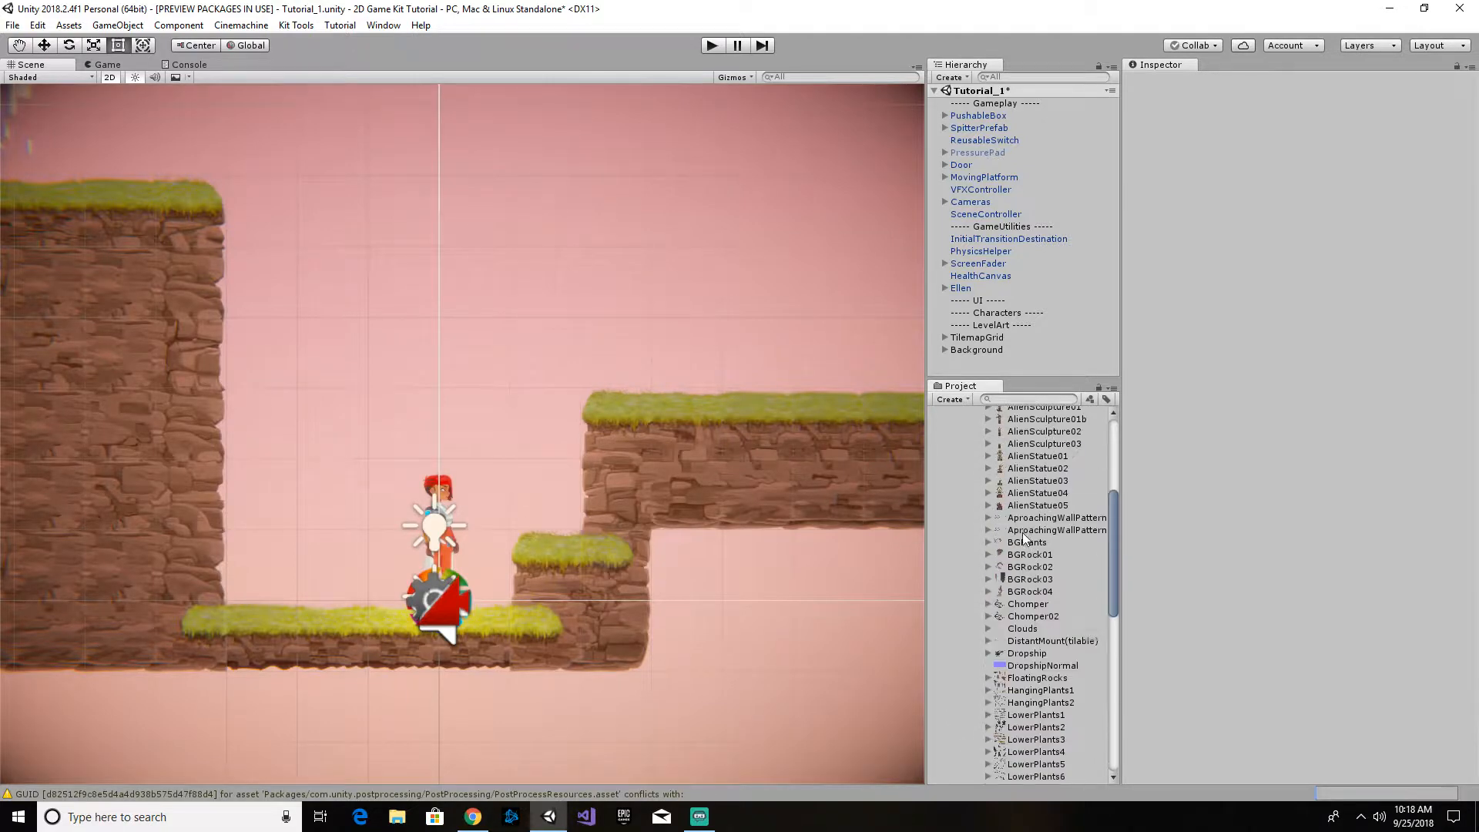
{"action": "scroll", "coordinate": [1025, 537], "scroll_direction": "up", "scroll_amount": 5}
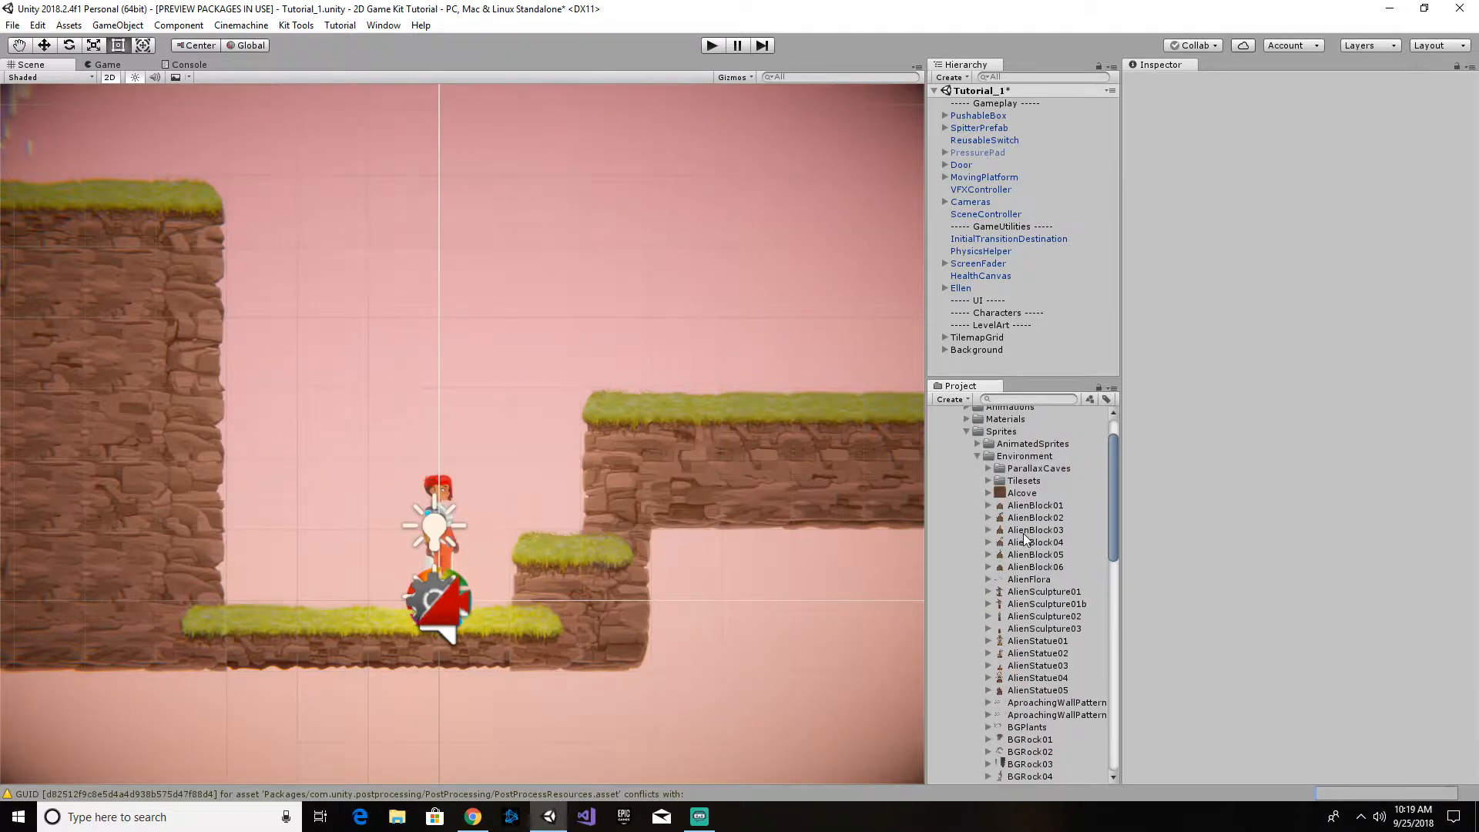
- Place AlienFlora_6 on Ellen's starting ledge and on the upper platform at about (5.58, 3.32), plus AlienFlora_17 on the small step at about (2.17, 1.06)
{"action": "scroll", "coordinate": [1025, 537], "scroll_direction": "down", "scroll_amount": 1}
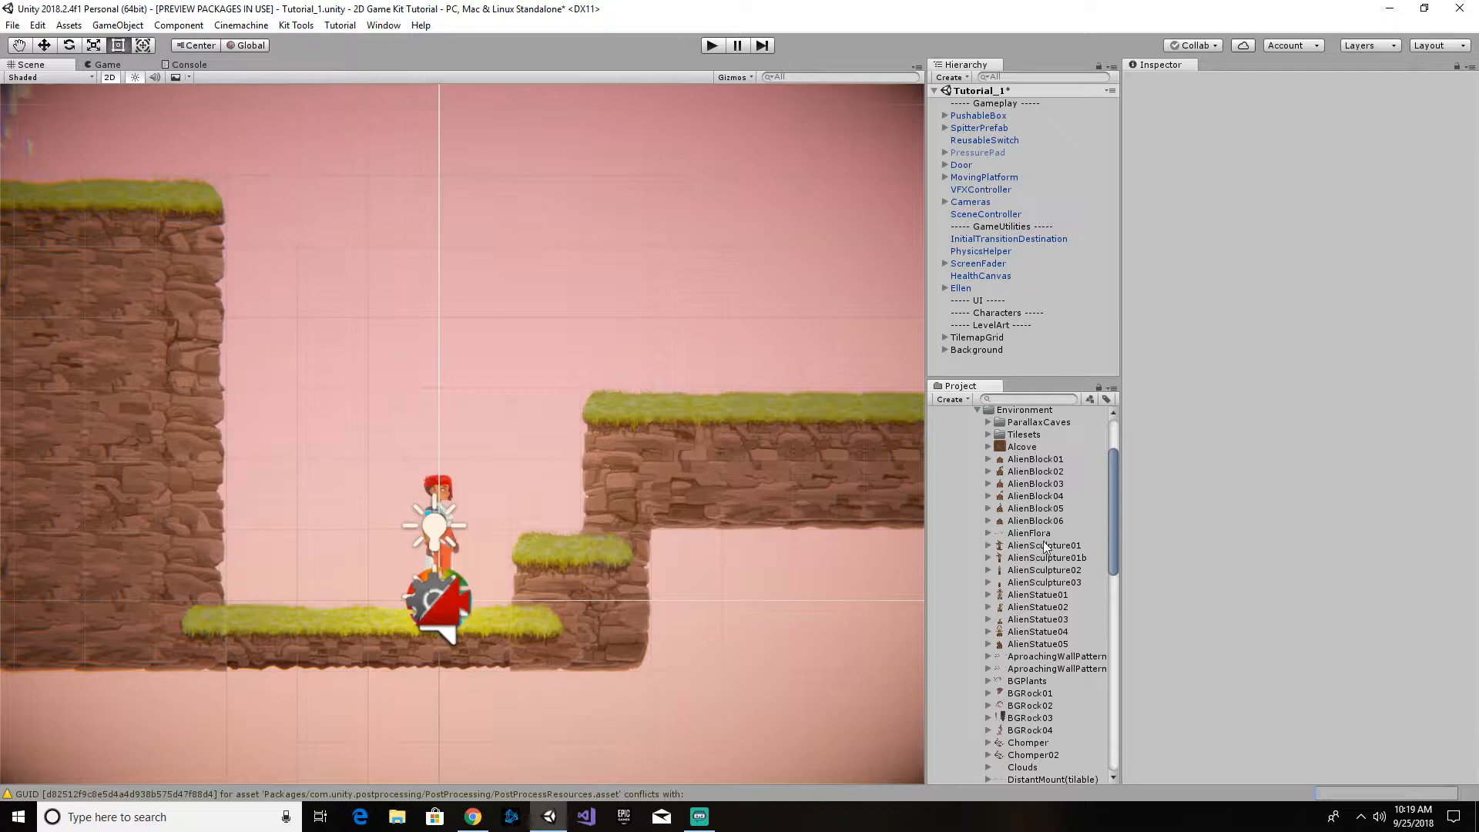
{"action": "left_click", "coordinate": [989, 534]}
{"action": "left_click", "coordinate": [1056, 608]}
{"action": "left_click_drag", "start_coordinate": [1055, 608], "coordinate": [275, 588]}
{"action": "left_click_drag", "start_coordinate": [1033, 608], "coordinate": [838, 384]}
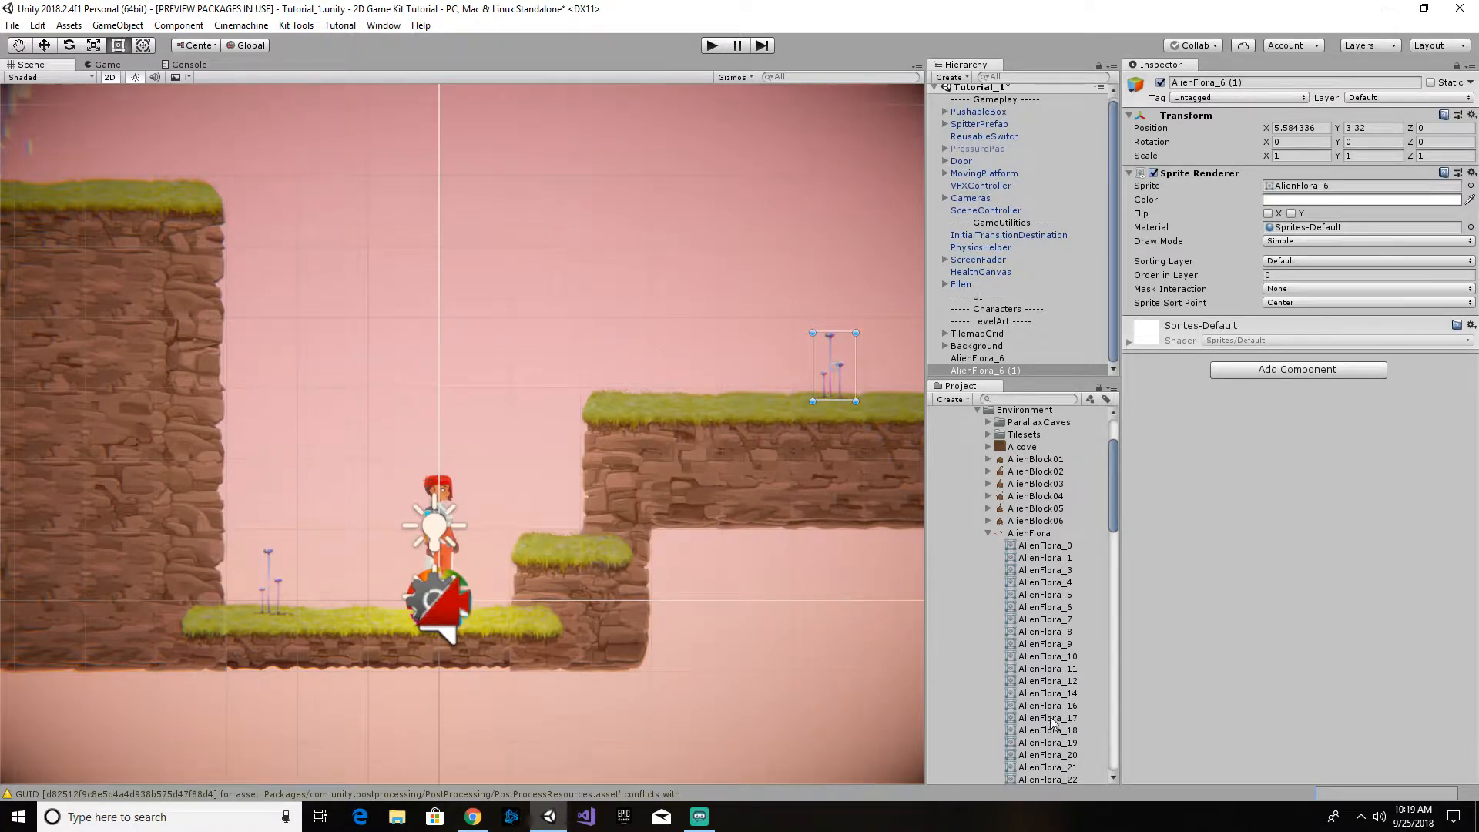
{"action": "left_click_drag", "start_coordinate": [1051, 717], "coordinate": [594, 526]}
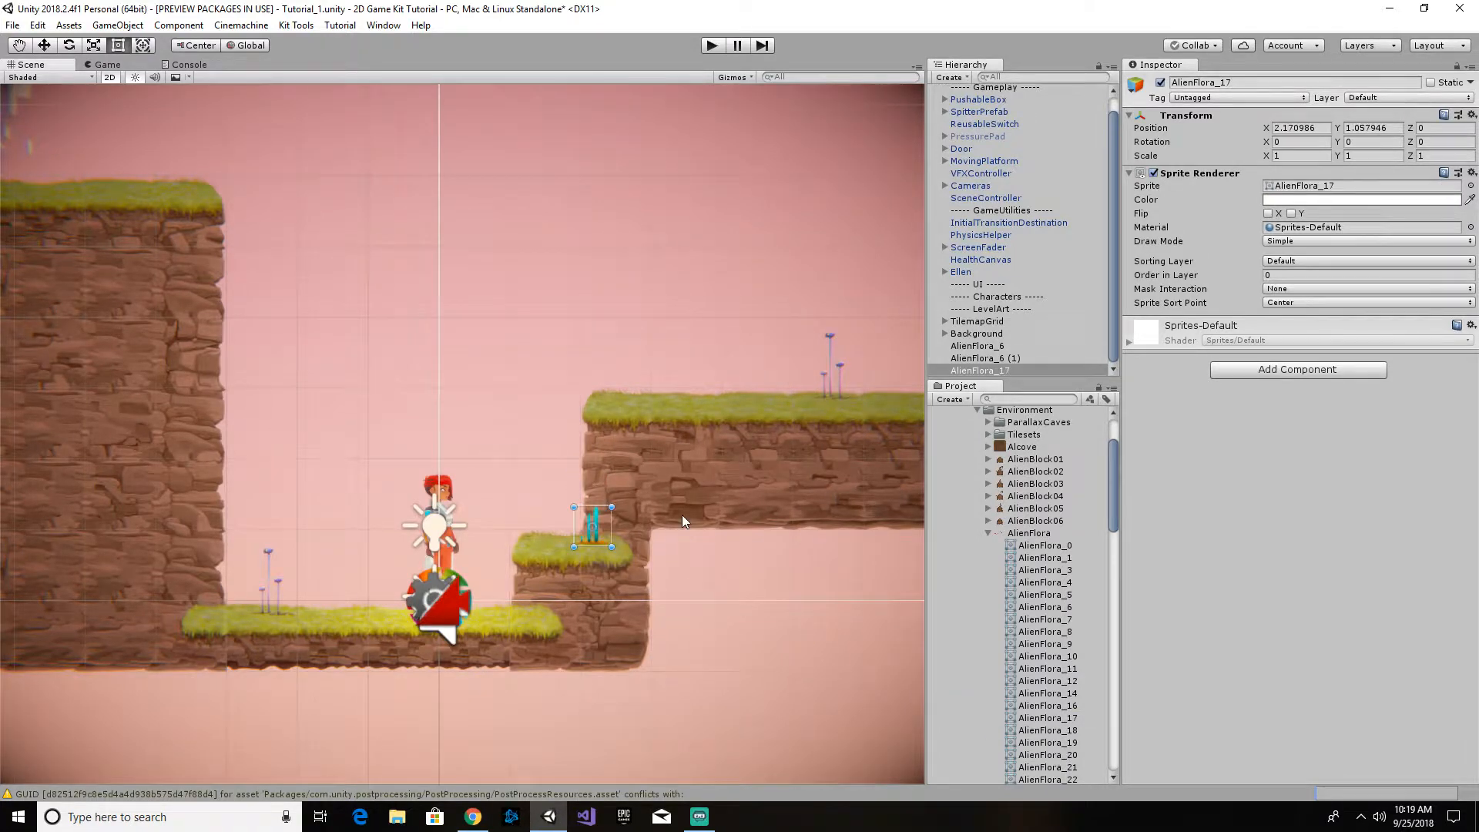
{"action": "left_click", "coordinate": [988, 533]}
- Hang the HangingPlants2_1 sprite from the upper edge of the cliff behind Ellen, at about X -3.47, Y 4.93
{"action": "scroll", "coordinate": [1042, 549], "scroll_direction": "down", "scroll_amount": 5}
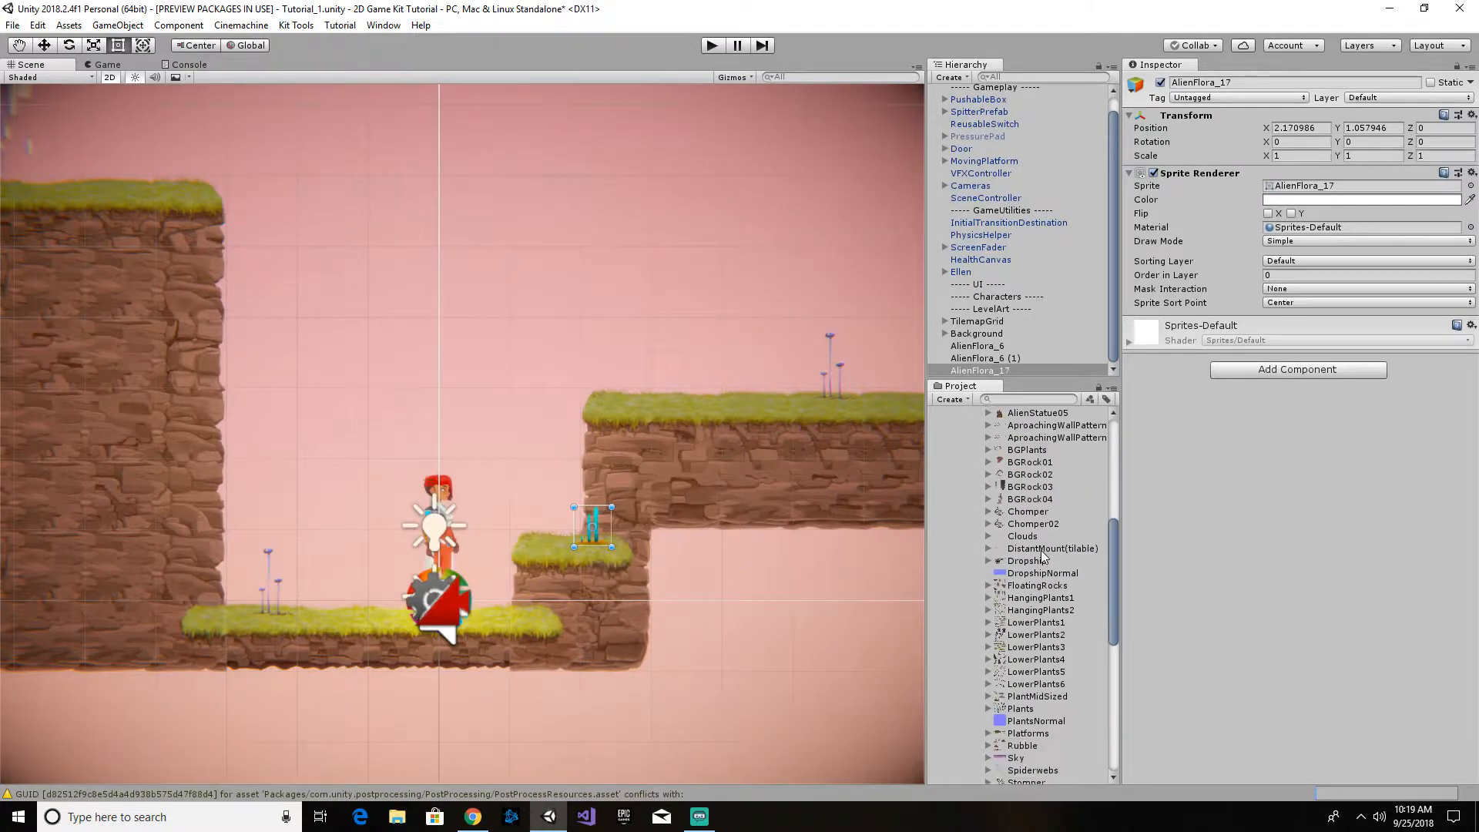
{"action": "left_click", "coordinate": [988, 610]}
{"action": "left_click_drag", "start_coordinate": [1055, 634], "coordinate": [195, 253]}
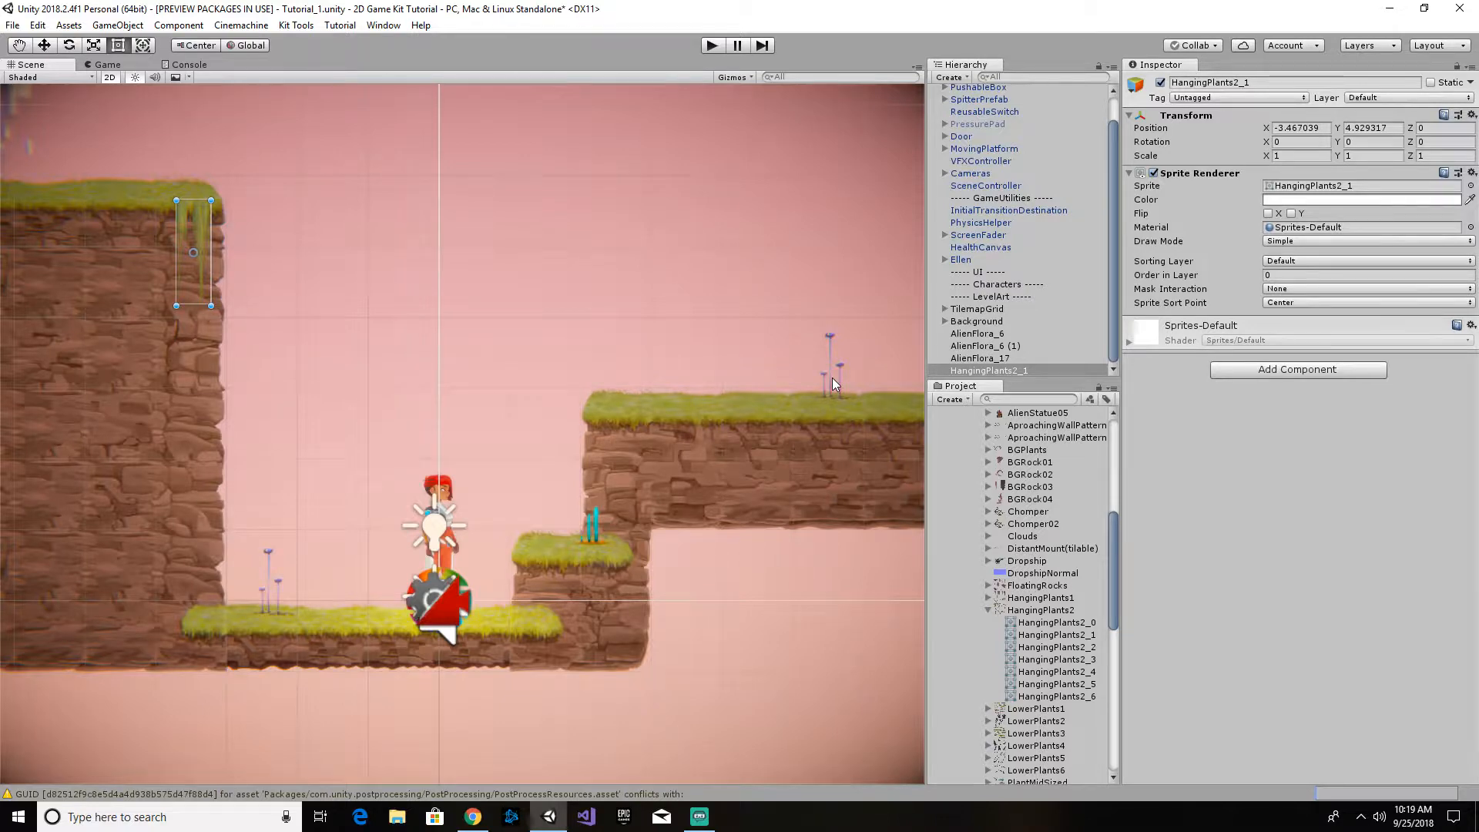
{"action": "left_click", "coordinate": [989, 611]}
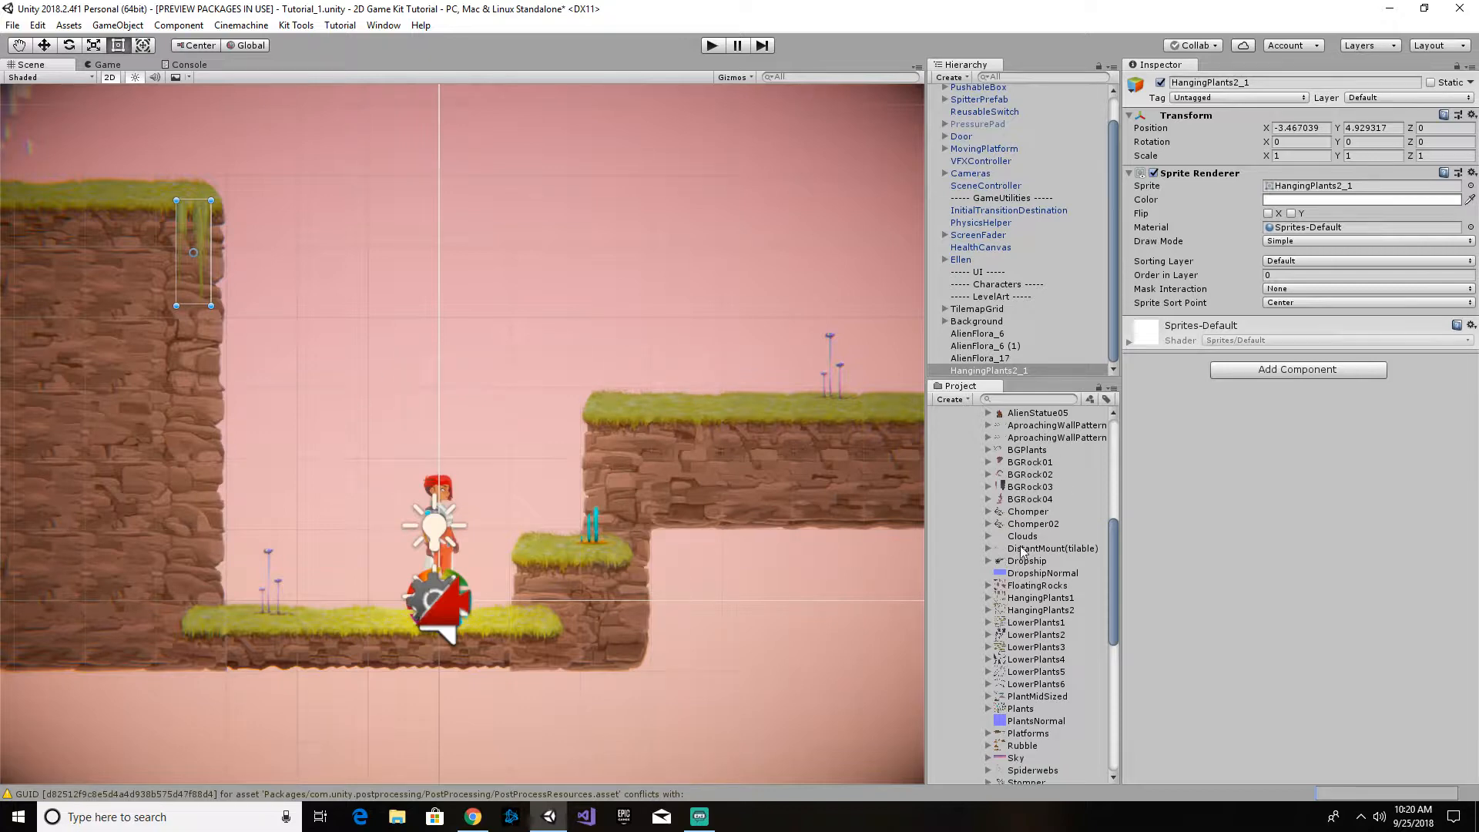
- Add the Clouds_5 sprite at about (-0.75, 5.02) and Clouds_8 at about (3.34, 6.16) in the sky above Ellen
{"action": "left_click", "coordinate": [989, 536]}
{"action": "left_click_drag", "start_coordinate": [1038, 573], "coordinate": [389, 248]}
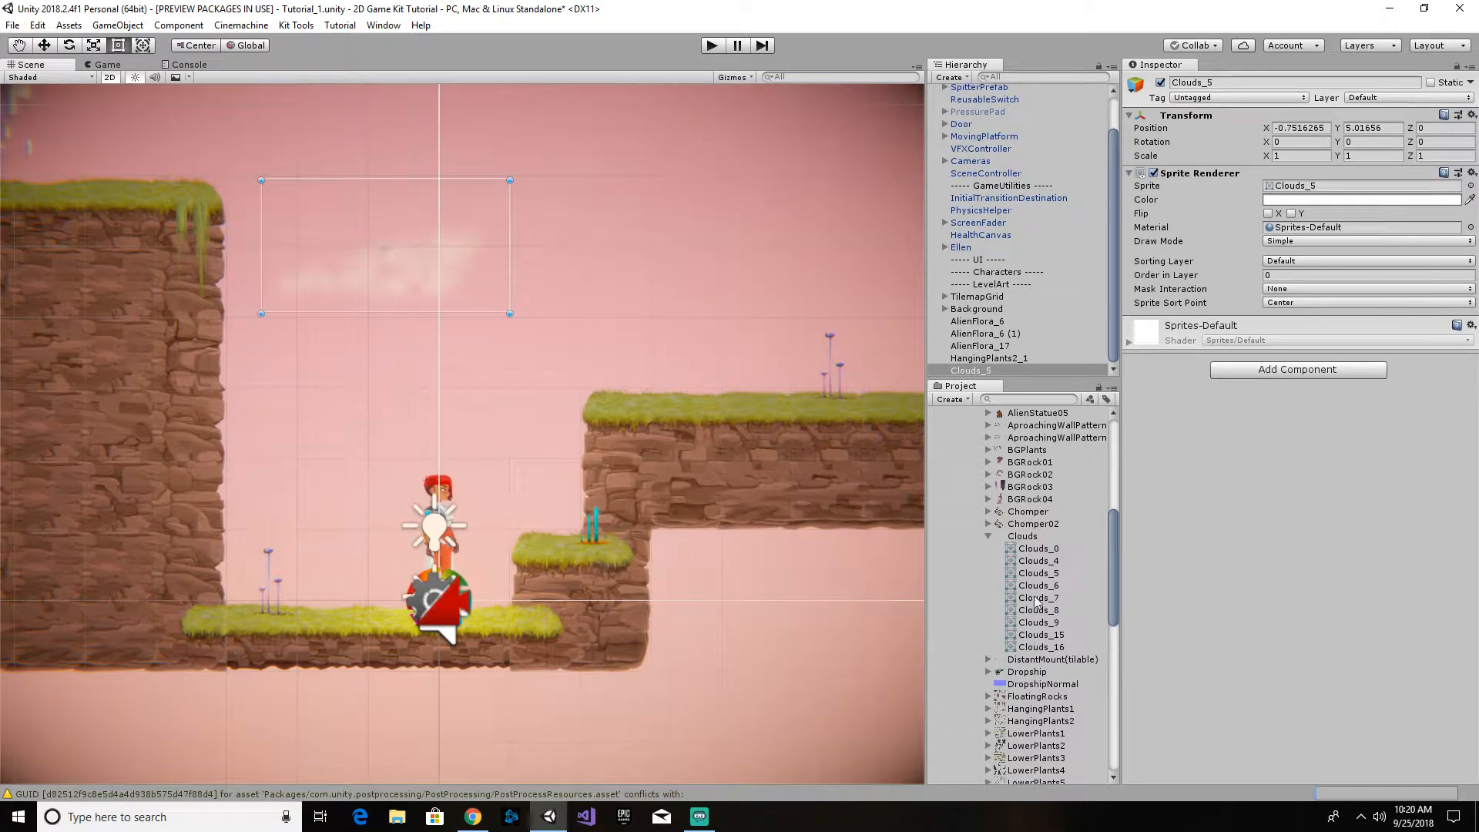
{"action": "left_click_drag", "start_coordinate": [1040, 610], "coordinate": [675, 171]}
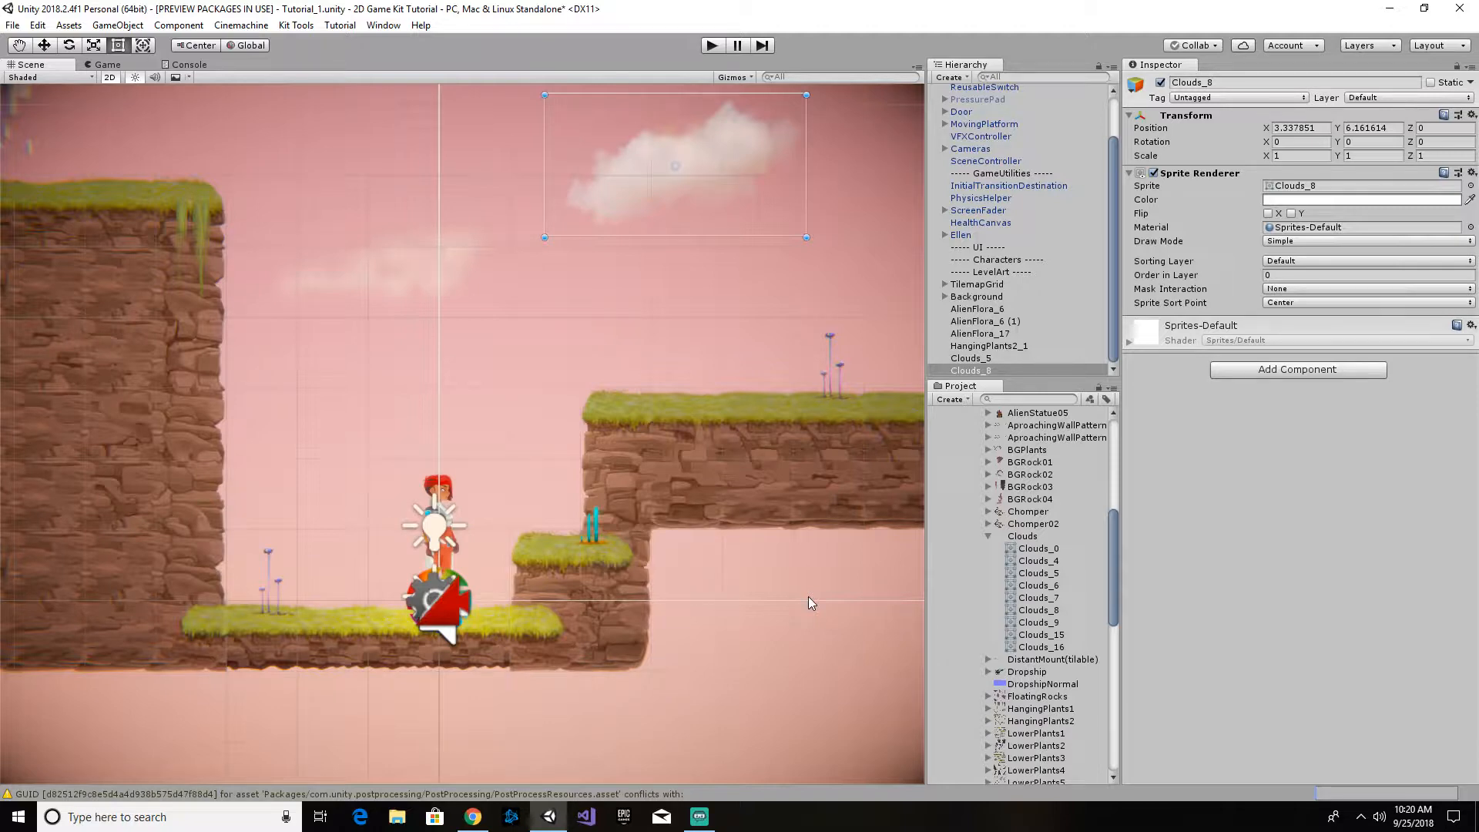
{"action": "left_click", "coordinate": [988, 536]}
- Collapse the Environment, Sprites and Art folders in the project assets
{"action": "scroll", "coordinate": [997, 510], "scroll_direction": "up", "scroll_amount": 8}
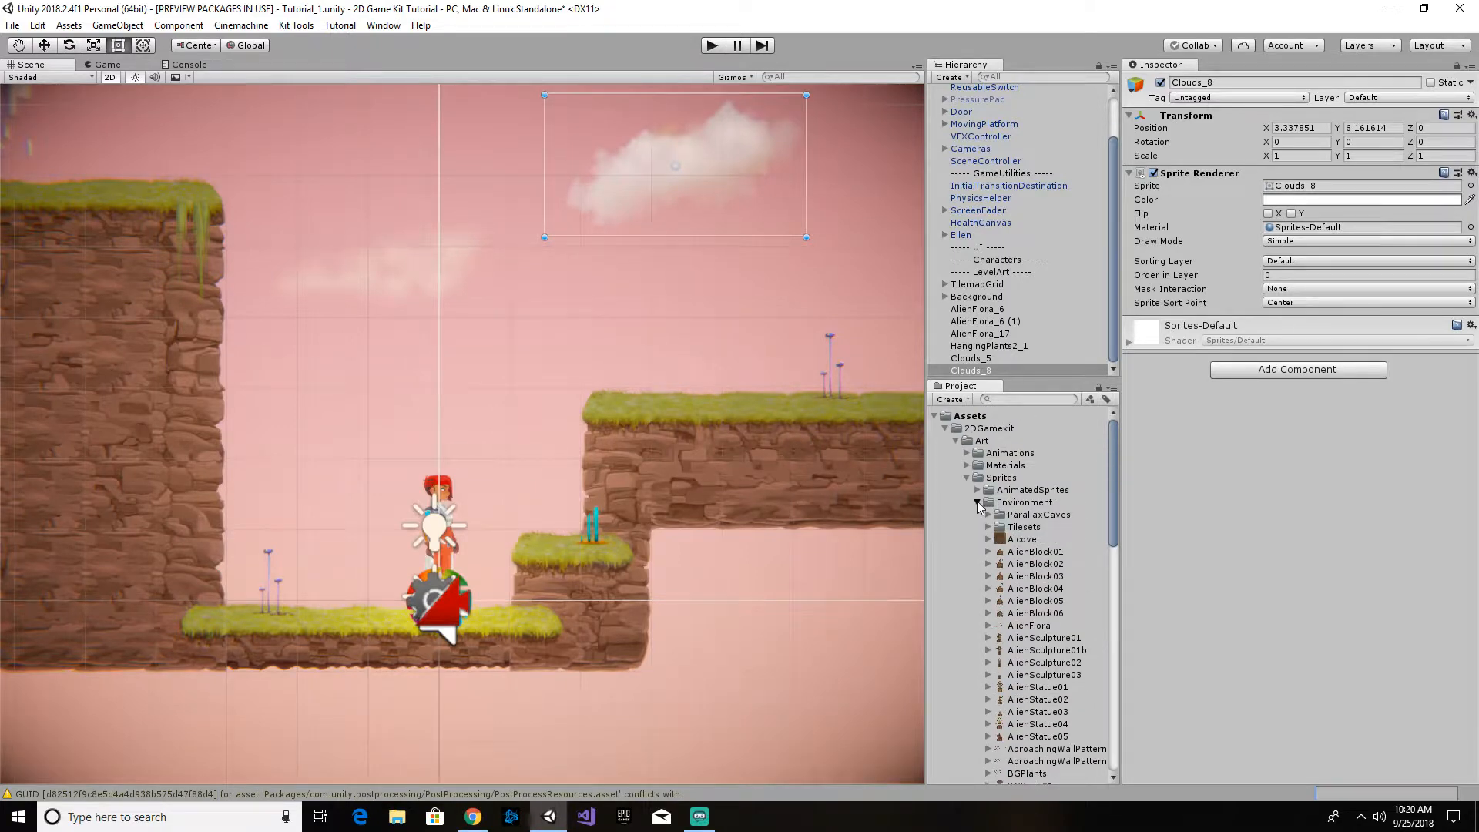
{"action": "left_click", "coordinate": [977, 502]}
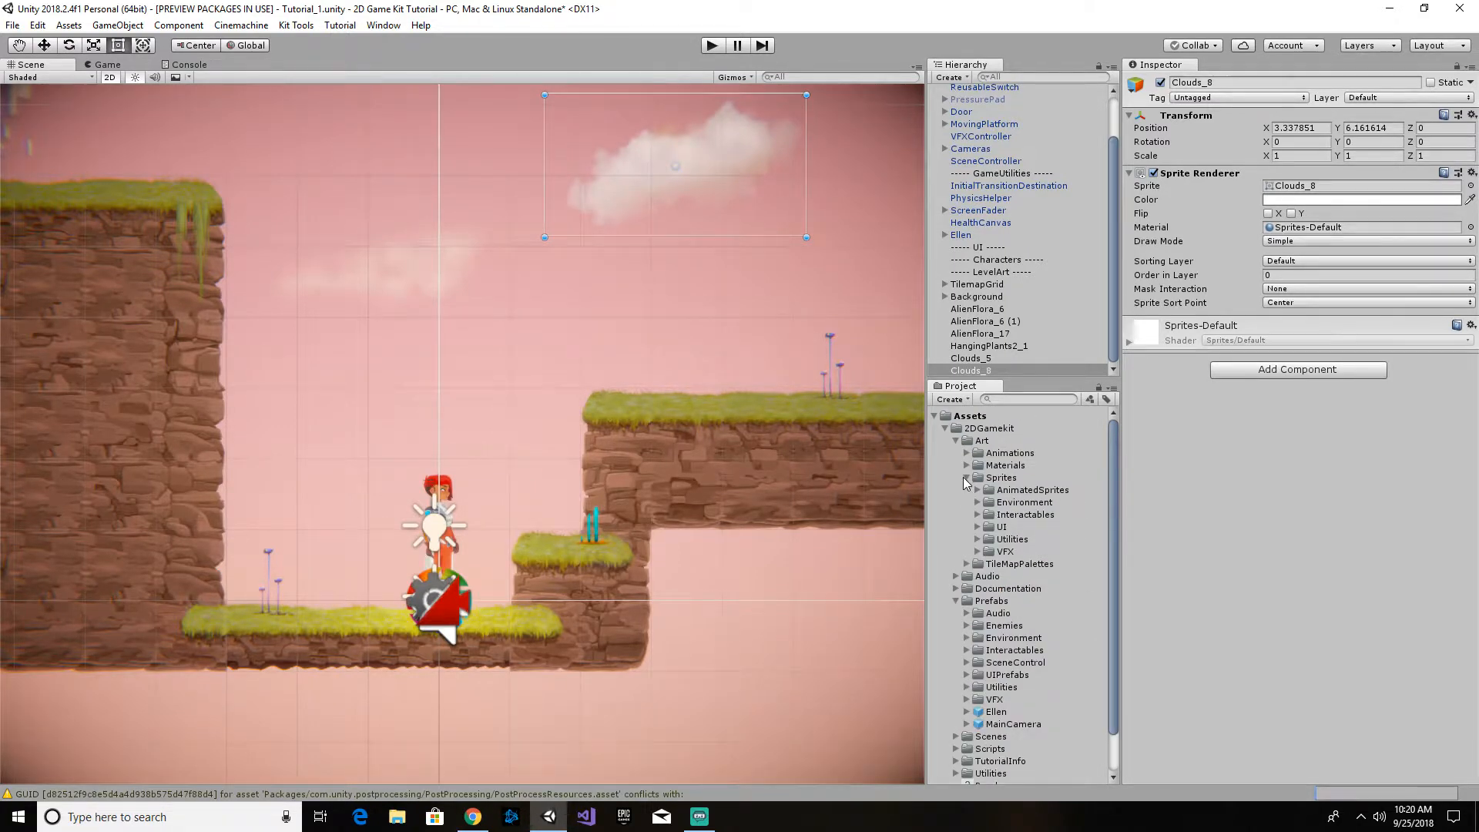
{"action": "left_click", "coordinate": [967, 479]}
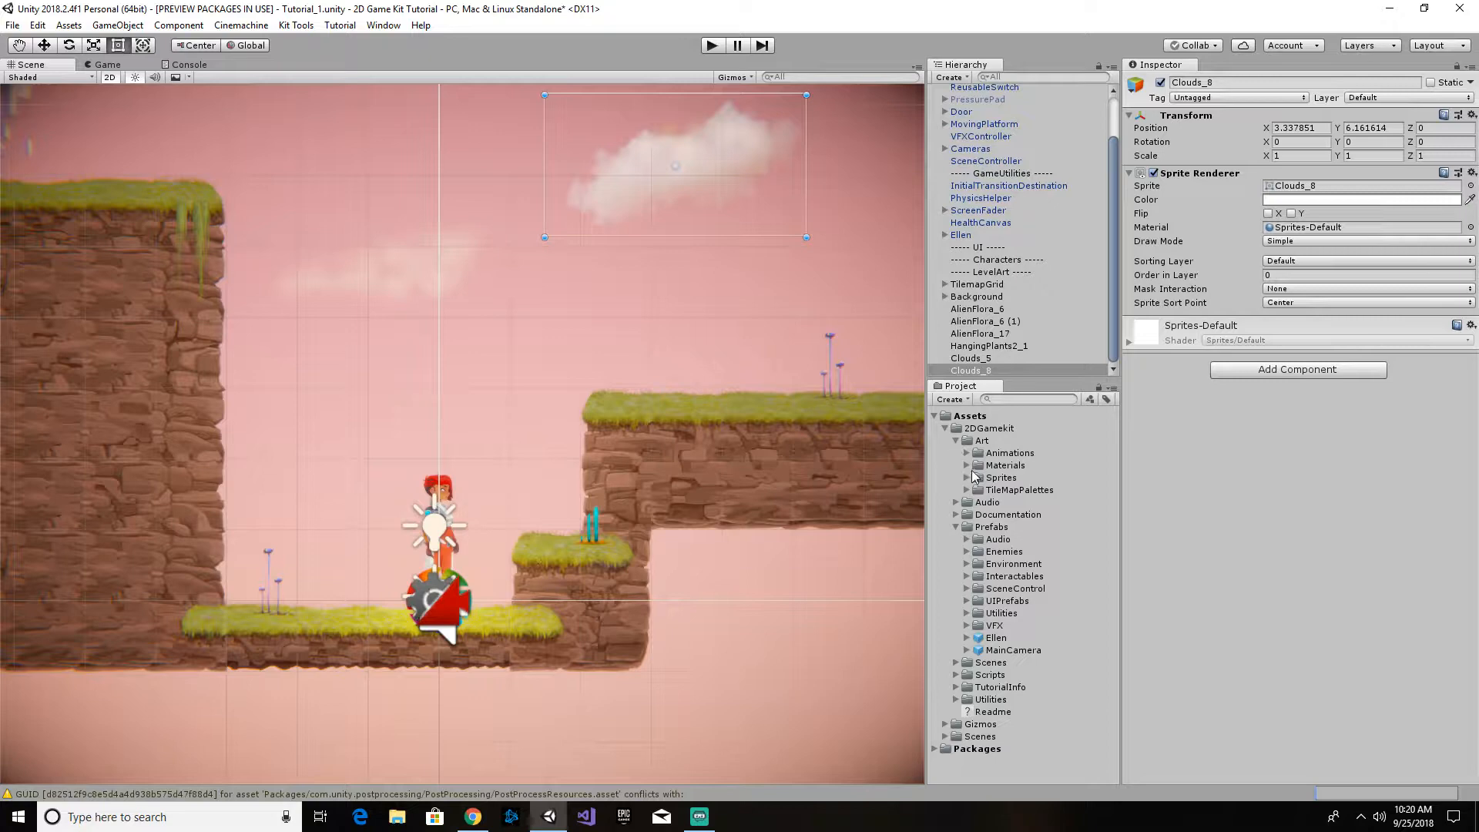
{"action": "left_click", "coordinate": [955, 441]}
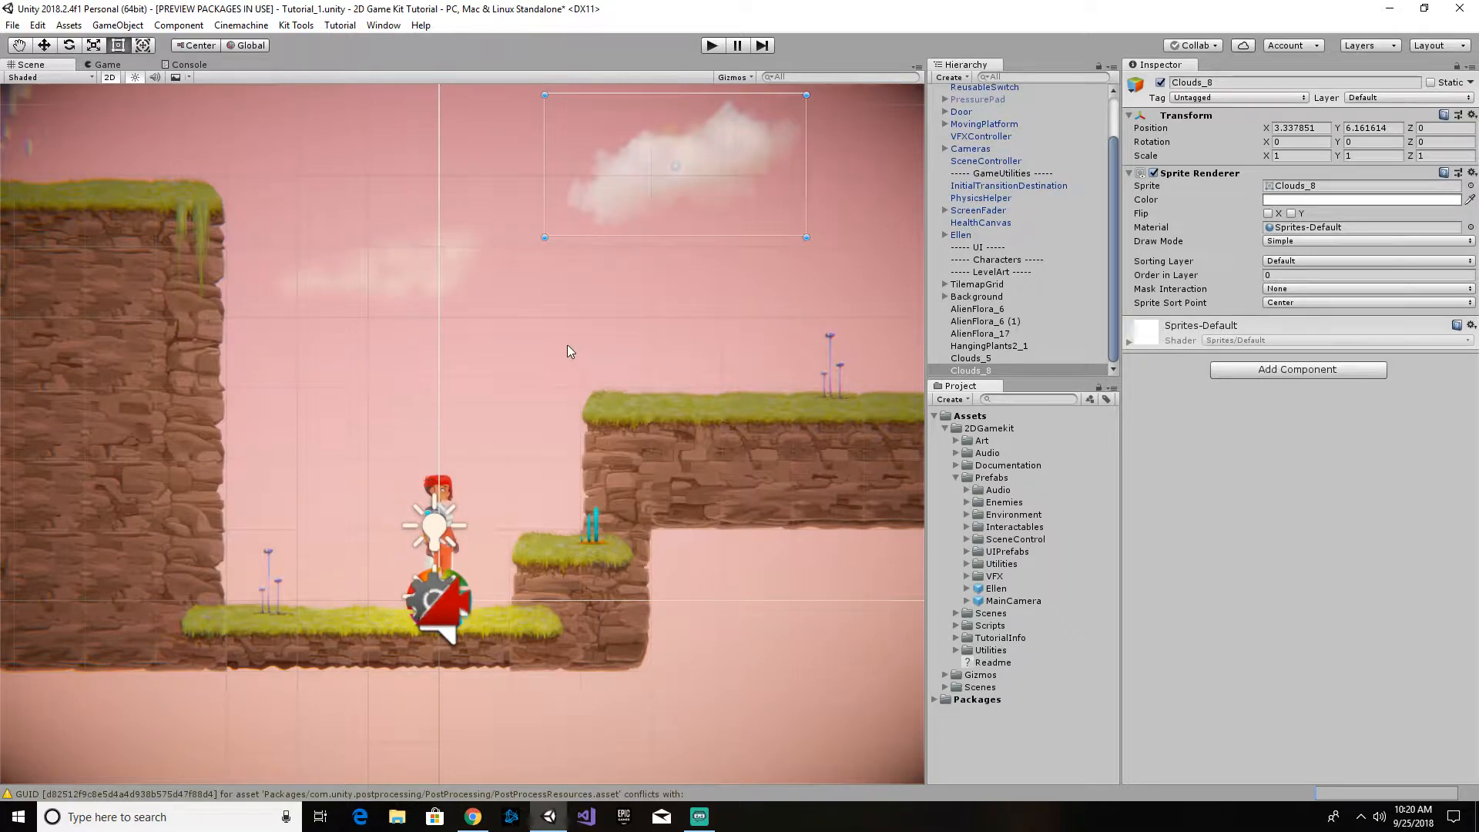
- Place the TransitionStart prefab from the SceneControl folder near the far end of the long platform, at about X 61.27, Y 8.20
{"action": "middle_click_drag", "start_coordinate": [873, 475], "coordinate": [309, 477]}
{"action": "middle_click_drag", "start_coordinate": [718, 413], "coordinate": [86, 412]}
{"action": "mouse_move", "coordinate": [749, 365]}
{"action": "middle_mouse_down"}
{"action": "mouse_move", "coordinate": [139, 386]}
{"action": "mouse_move", "coordinate": [182, 419]}
{"action": "mouse_move", "coordinate": [0, 458]}
{"action": "middle_mouse_up"}
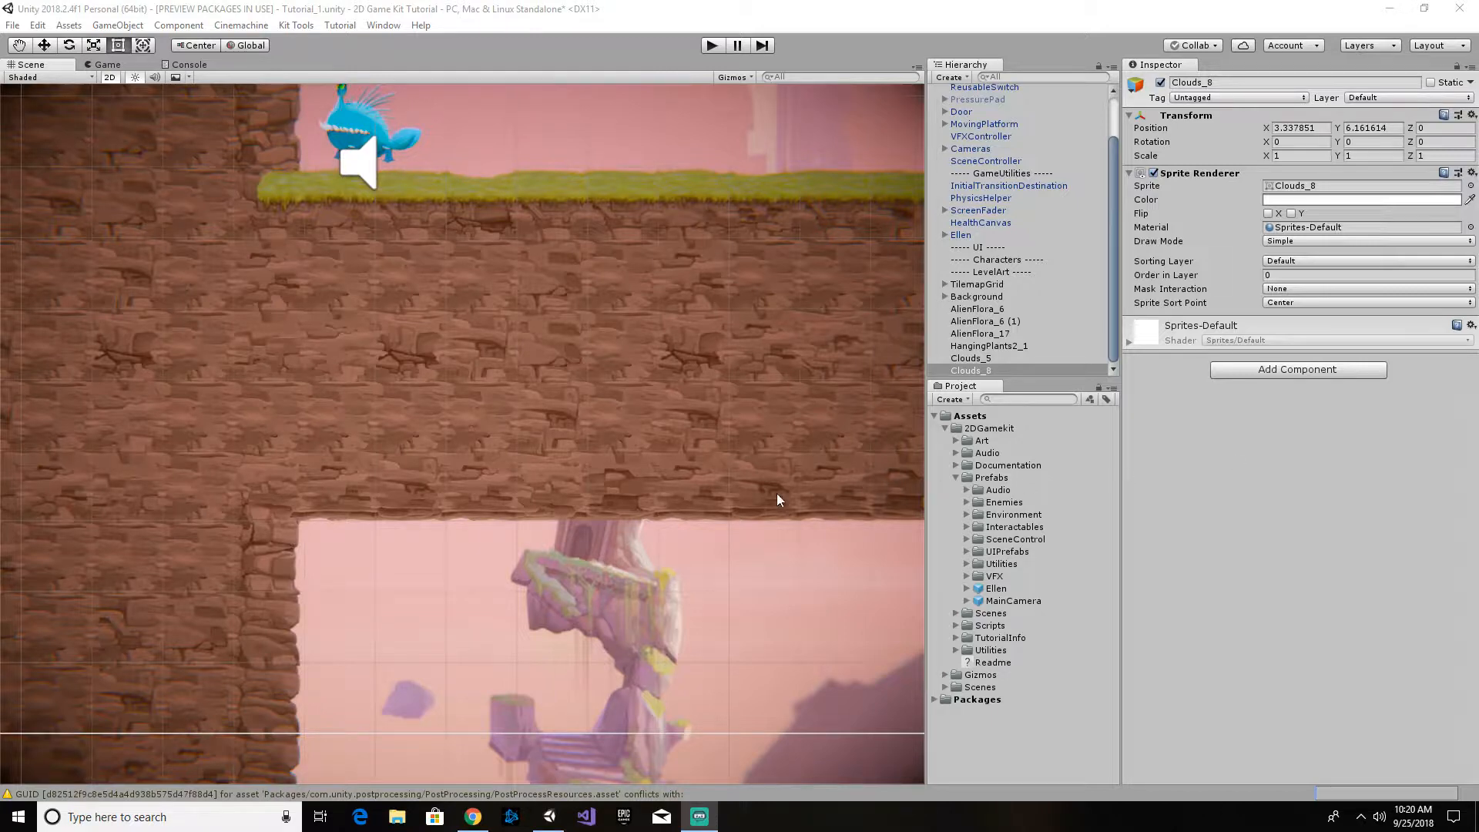
{"action": "middle_click_drag", "start_coordinate": [744, 439], "coordinate": [507, 475]}
{"action": "middle_click_drag", "start_coordinate": [791, 465], "coordinate": [465, 454]}
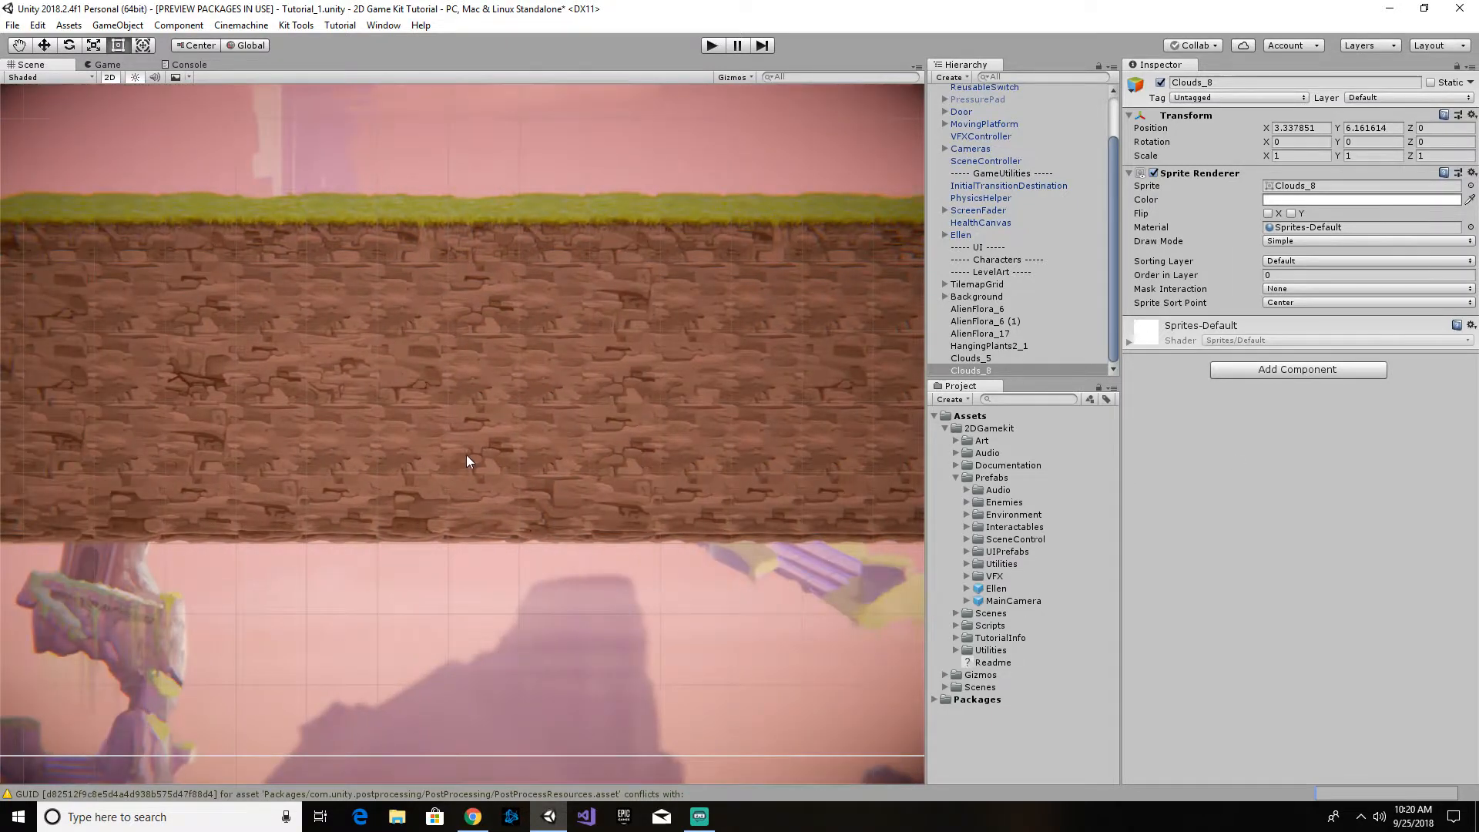
{"action": "scroll", "coordinate": [475, 450], "scroll_direction": "down", "scroll_amount": 5}
{"action": "middle_click_drag", "start_coordinate": [595, 431], "coordinate": [397, 466]}
{"action": "middle_click_drag", "start_coordinate": [705, 451], "coordinate": [500, 437]}
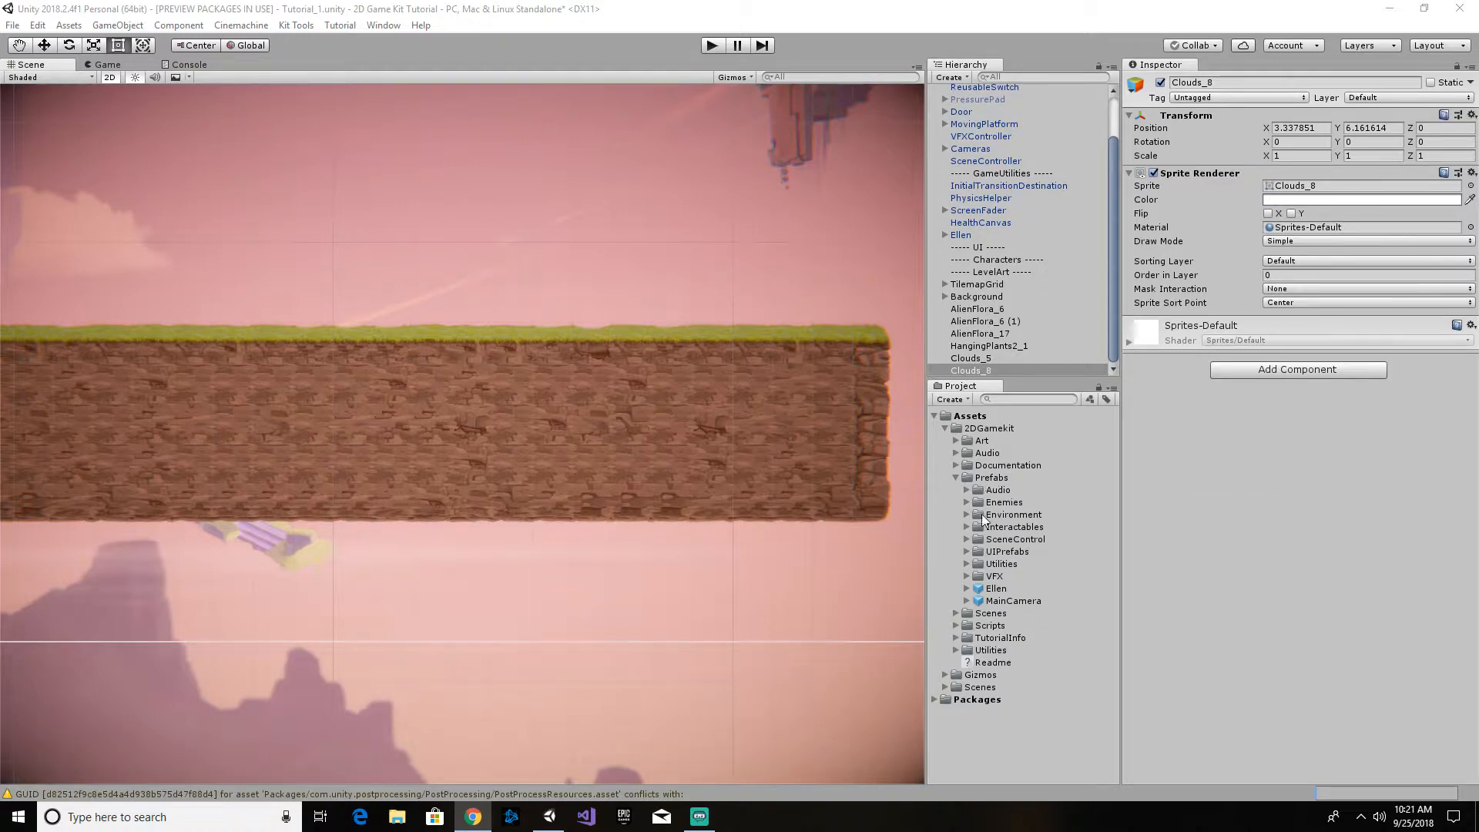
{"action": "left_click", "coordinate": [966, 539]}
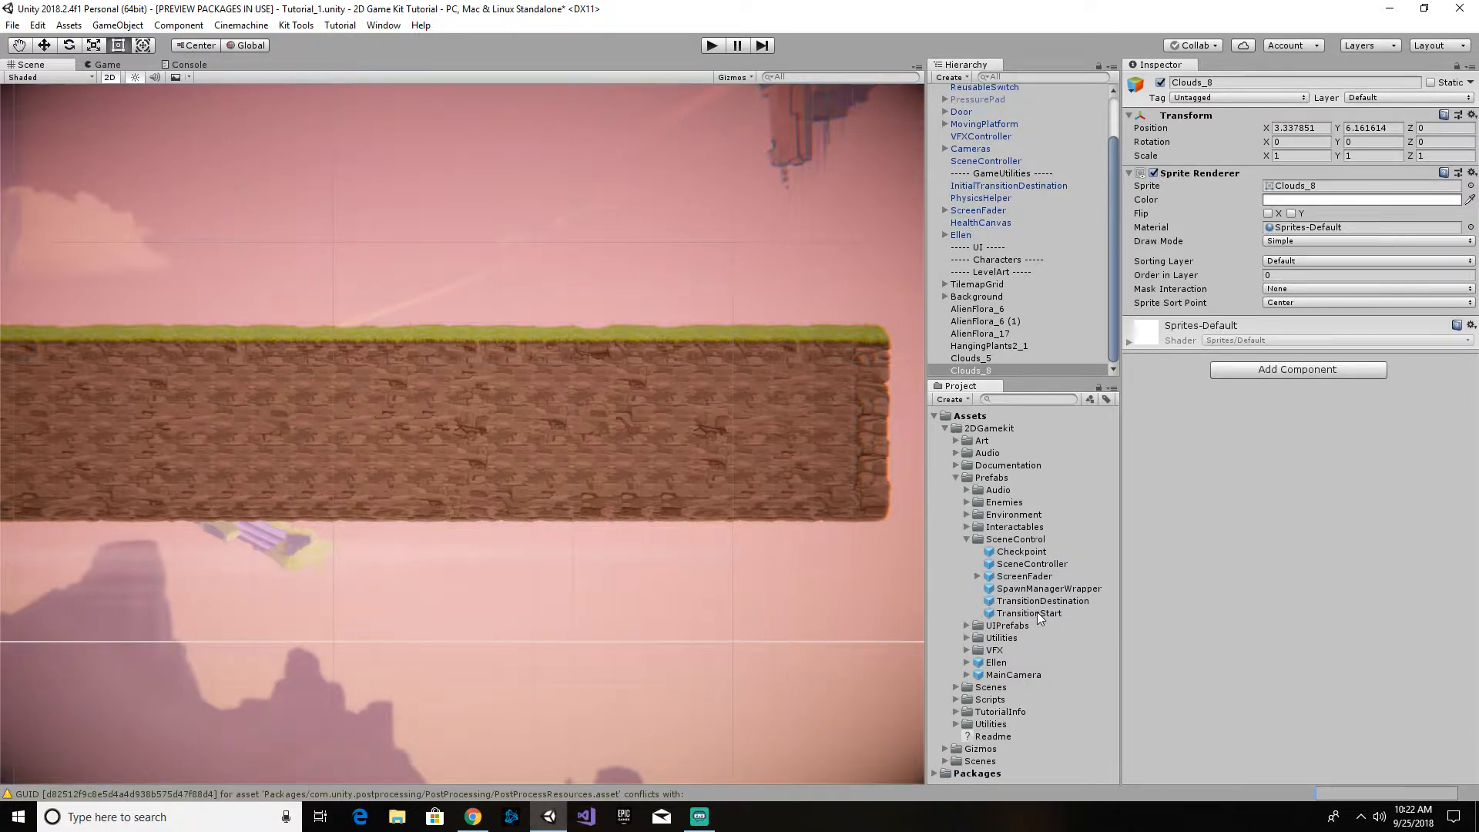
{"action": "left_click_drag", "start_coordinate": [1035, 616], "coordinate": [783, 316]}
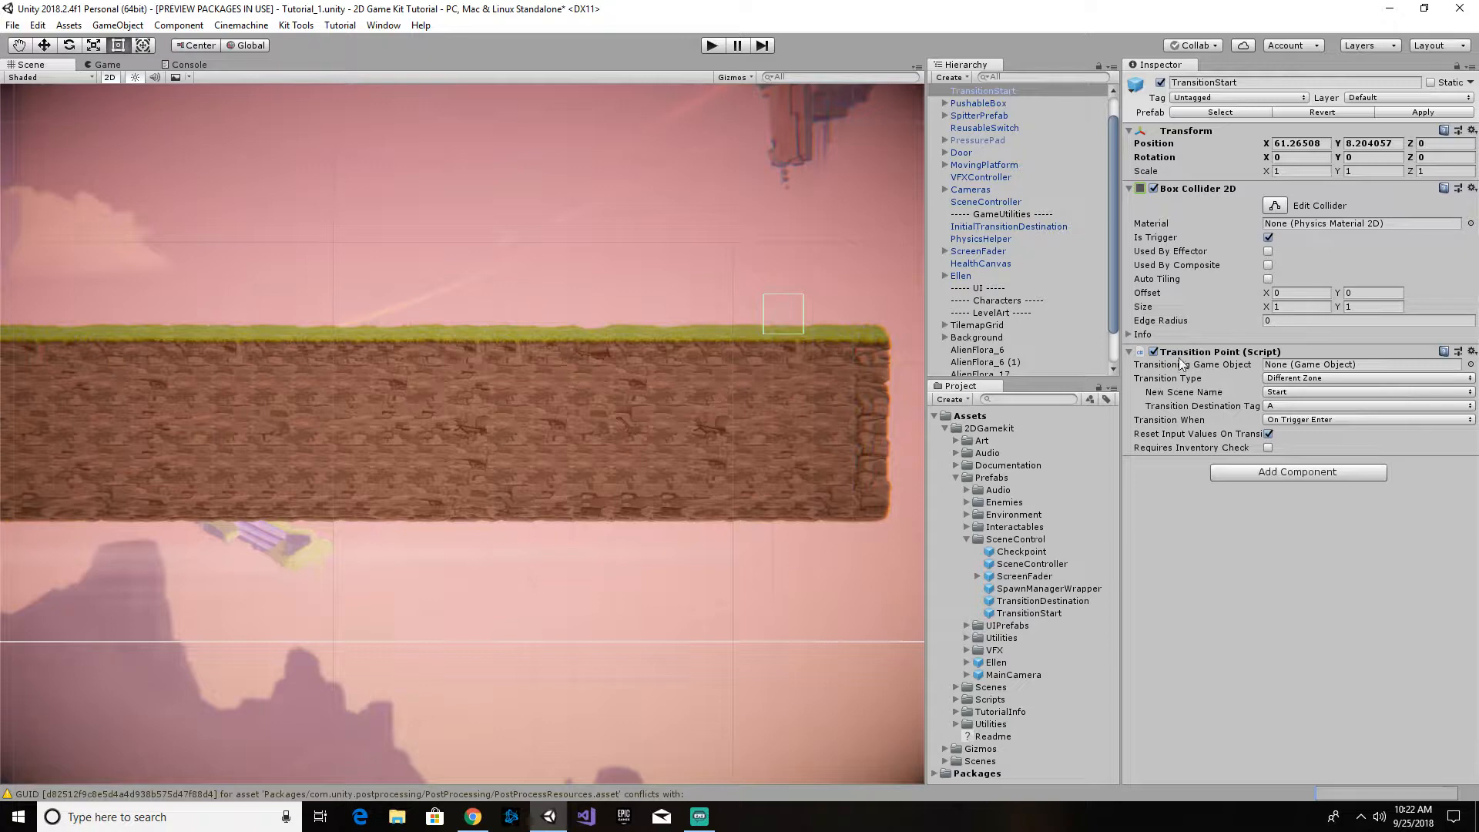
{"action": "mouse_move", "coordinate": [1167, 412]}
- Place a second TransitionStart prefab on the starting ledge behind Ellen, at about X -2.42, Y 0.44
{"action": "scroll", "coordinate": [388, 390], "scroll_direction": "down", "scroll_amount": 5}
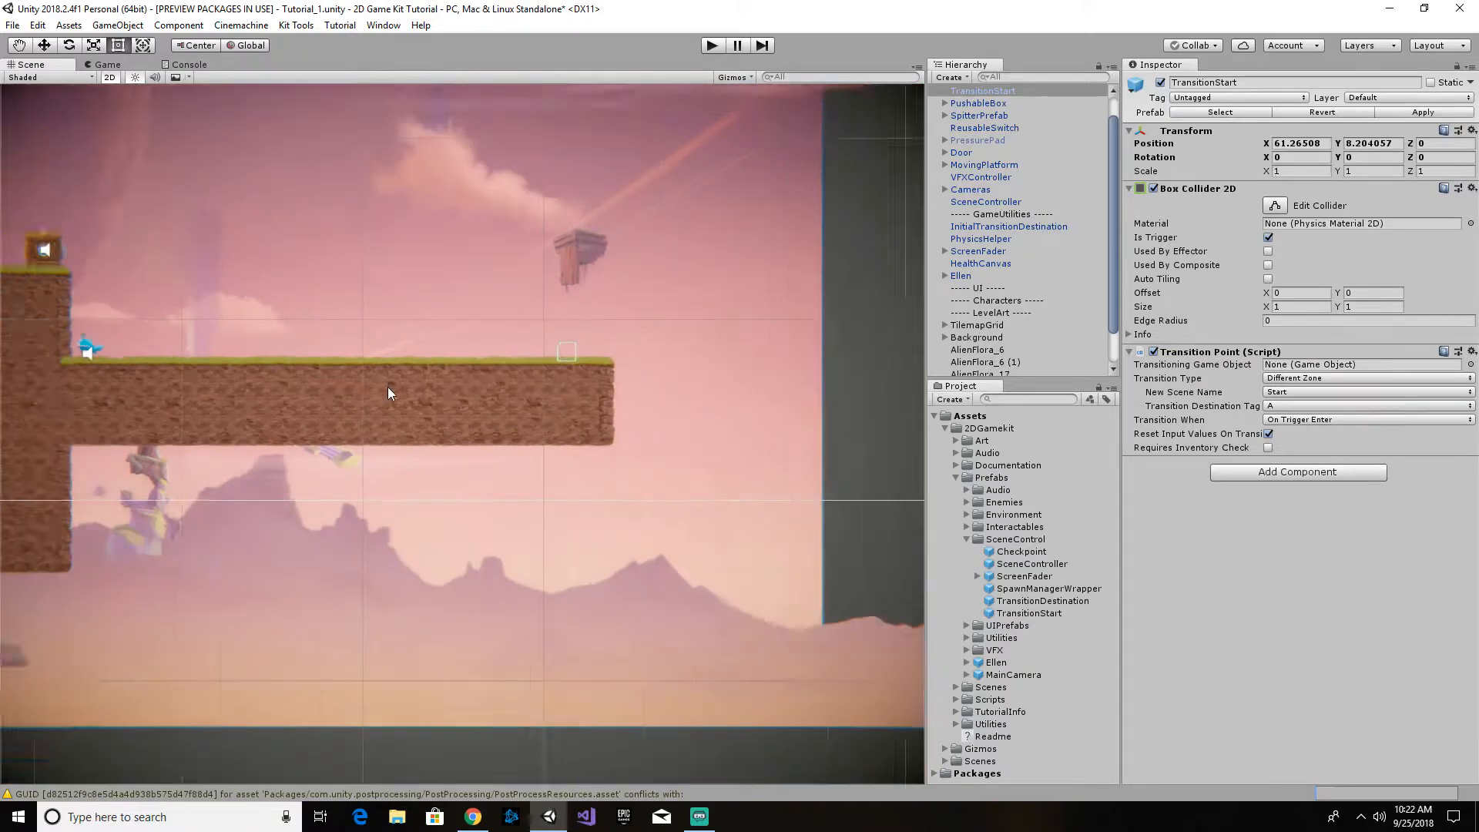
{"action": "scroll", "coordinate": [388, 392], "scroll_direction": "down", "scroll_amount": 2}
{"action": "middle_click_drag", "start_coordinate": [171, 423], "coordinate": [731, 355]}
{"action": "middle_click_drag", "start_coordinate": [329, 422], "coordinate": [629, 424]}
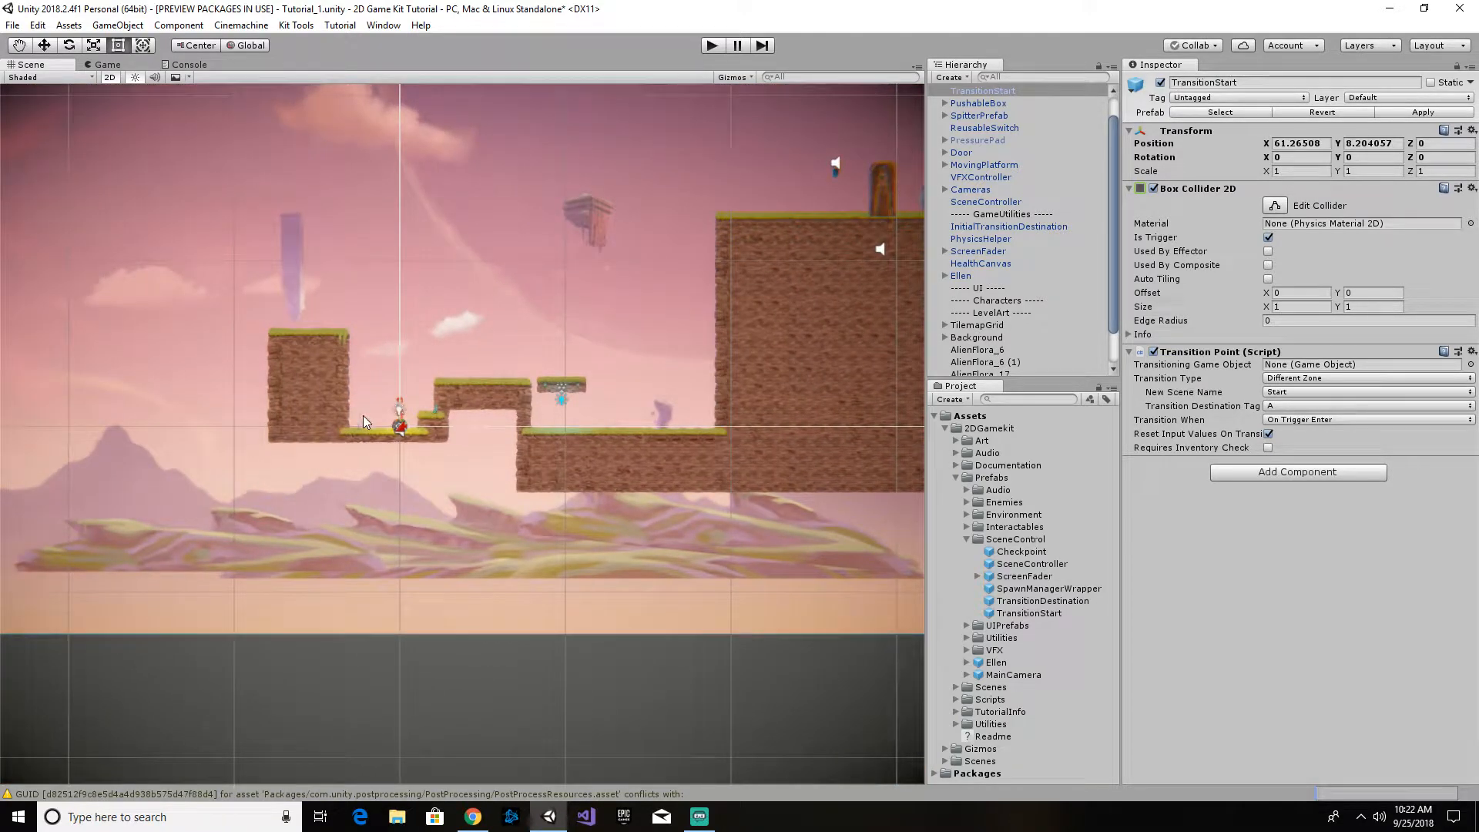
{"action": "scroll", "coordinate": [362, 420], "scroll_direction": "up", "scroll_amount": 8}
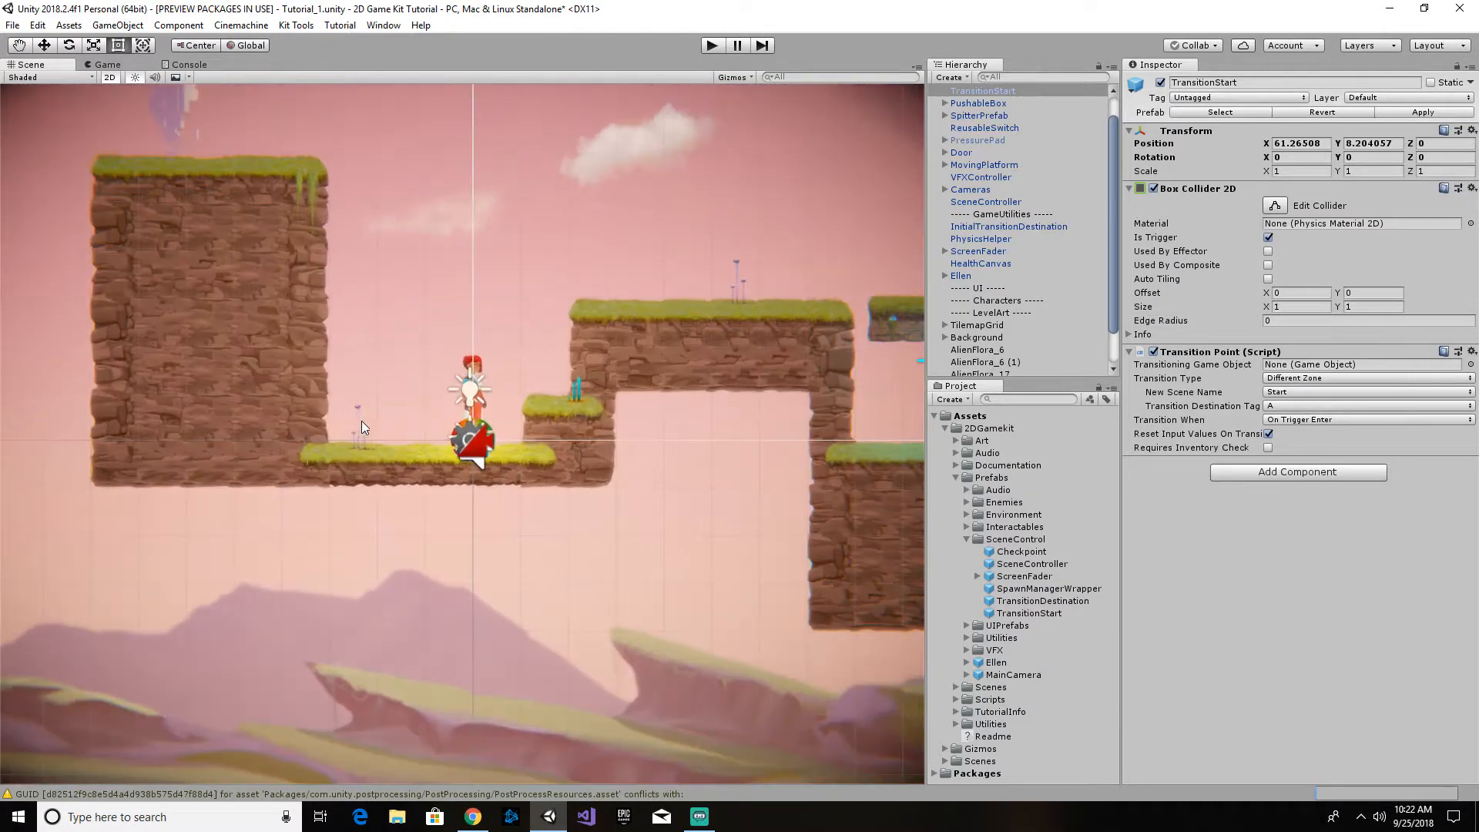
{"action": "scroll", "coordinate": [367, 421], "scroll_direction": "up", "scroll_amount": 4}
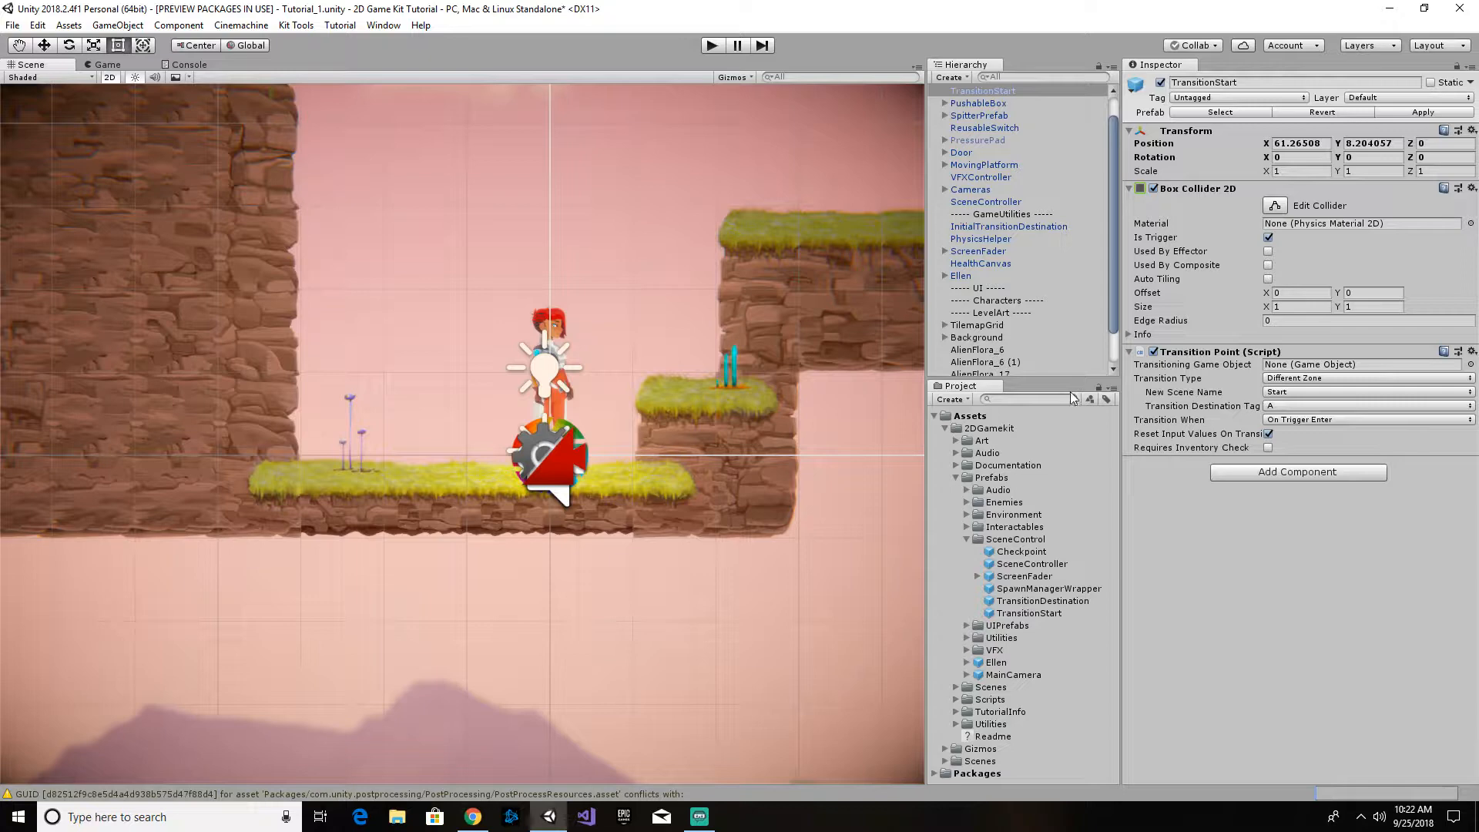
{"action": "left_click", "coordinate": [1045, 605]}
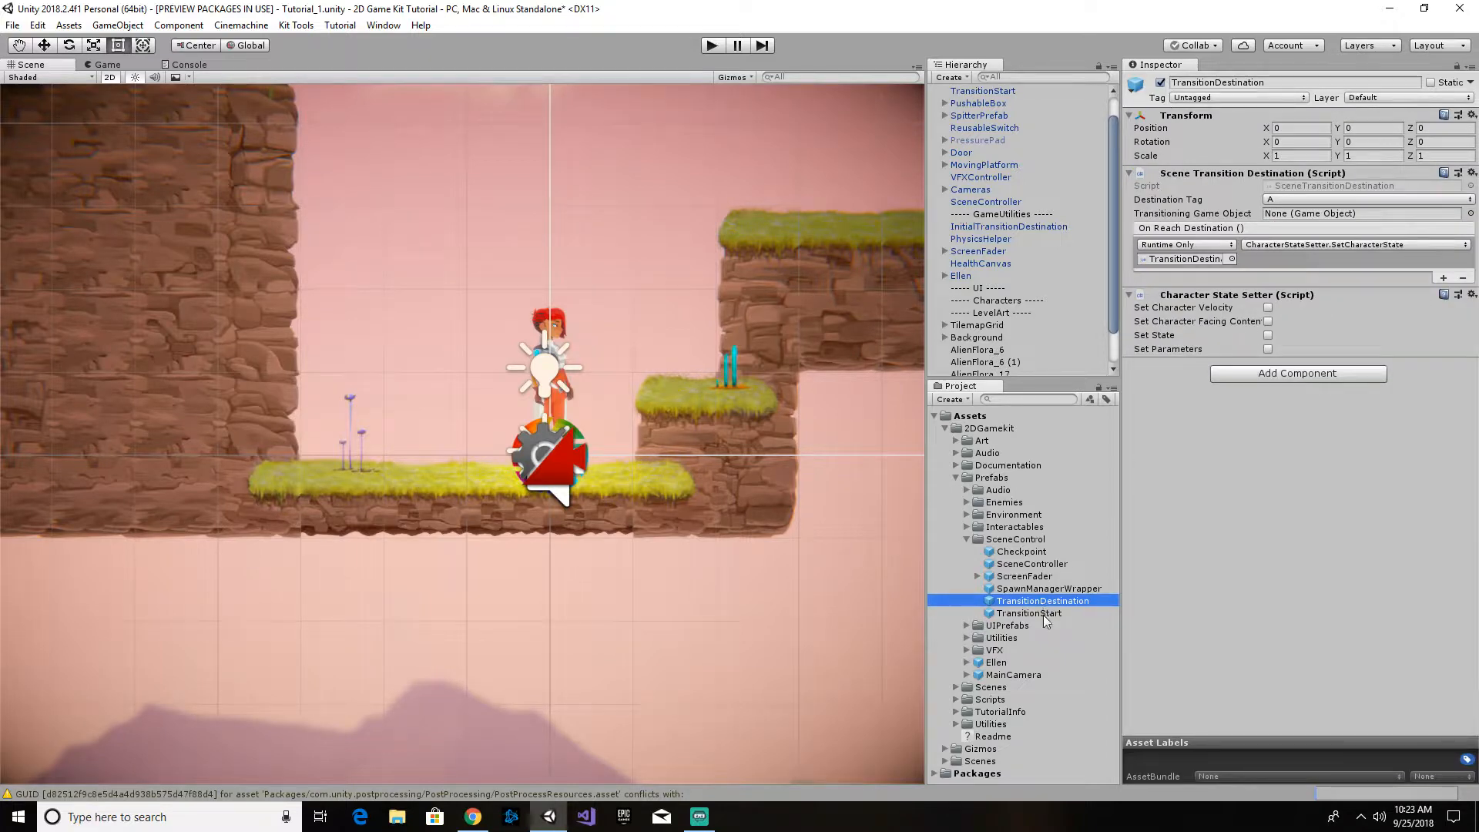
{"action": "left_click", "coordinate": [1045, 614]}
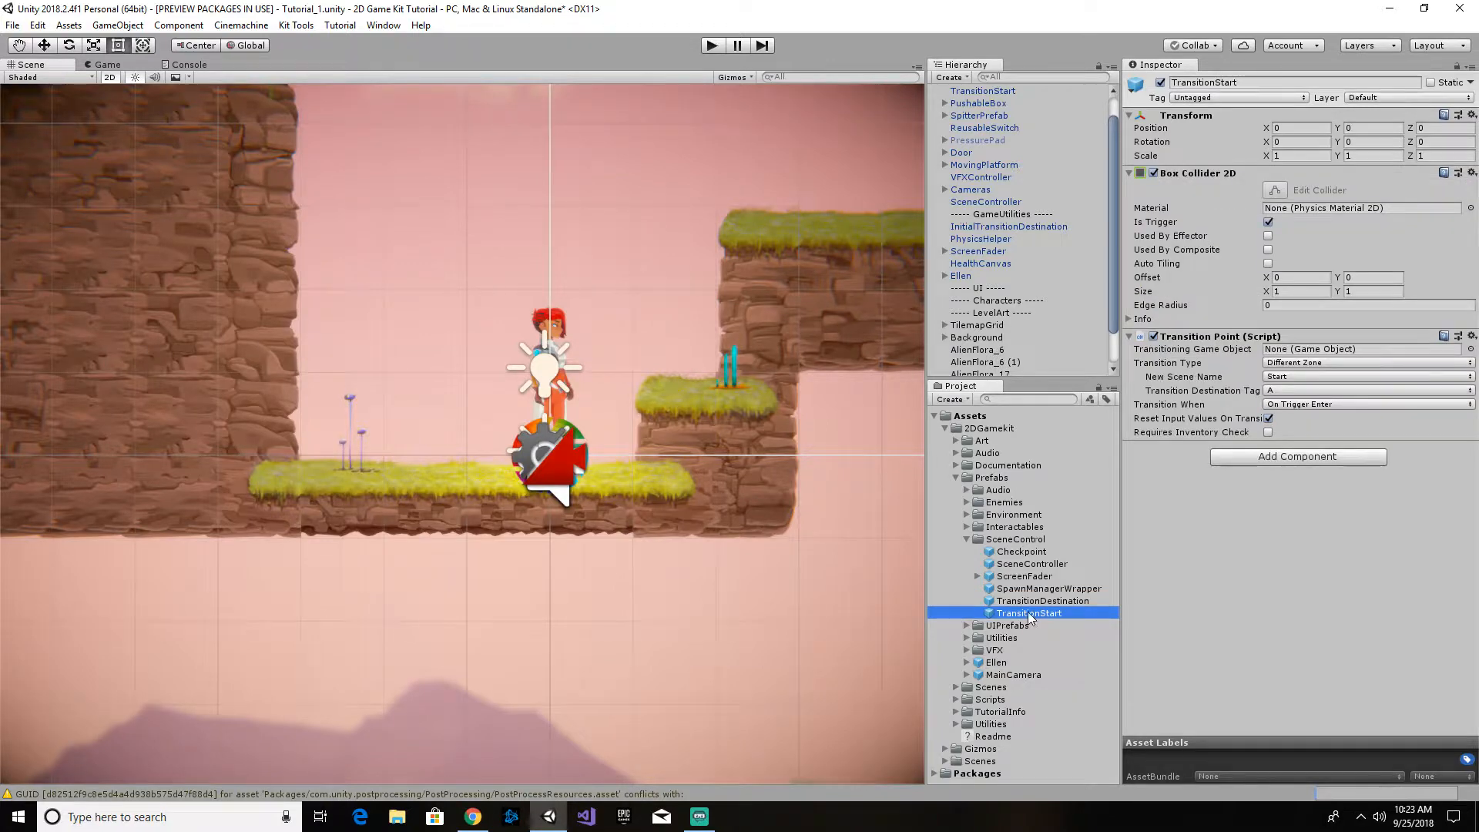
{"action": "left_click_drag", "start_coordinate": [1031, 614], "coordinate": [351, 419]}
{"action": "left_click", "coordinate": [354, 419]}
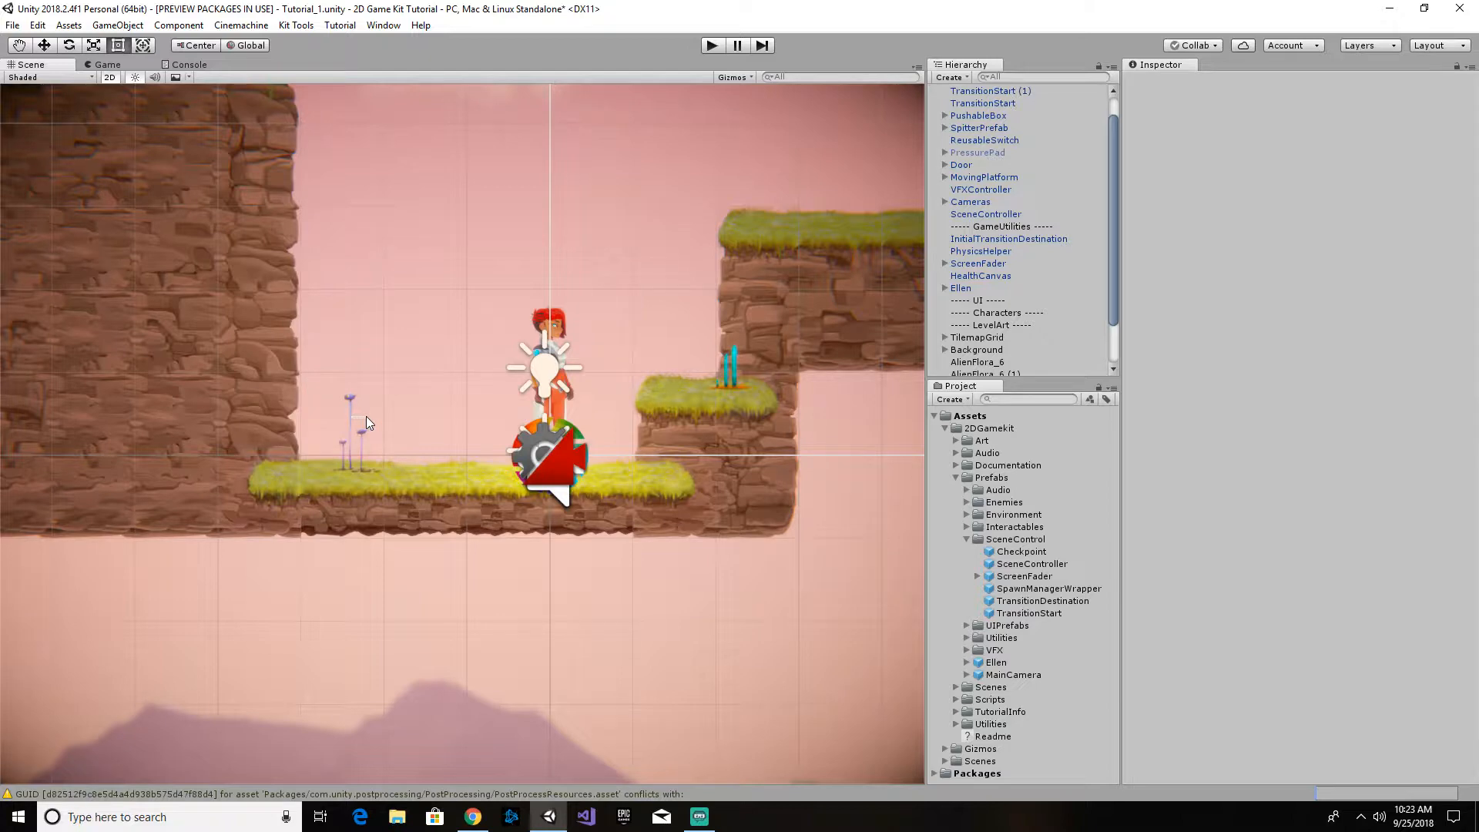
{"action": "left_click", "coordinate": [342, 436]}
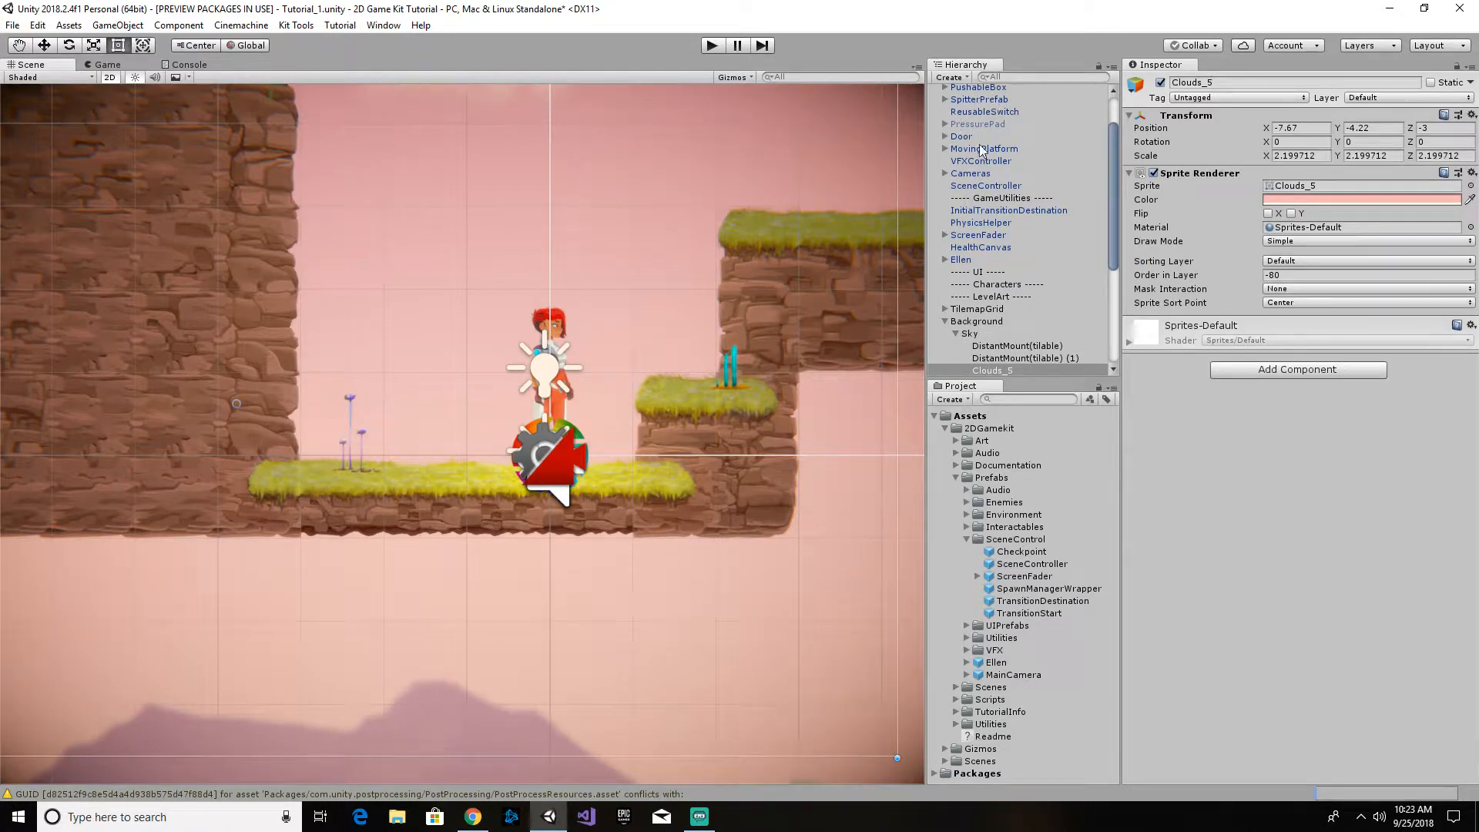
- Rename the second transition point beside Ellen as TransitionEnd
{"action": "scroll", "coordinate": [979, 145], "scroll_direction": "up", "scroll_amount": 3}
{"action": "left_click", "coordinate": [1002, 116]}
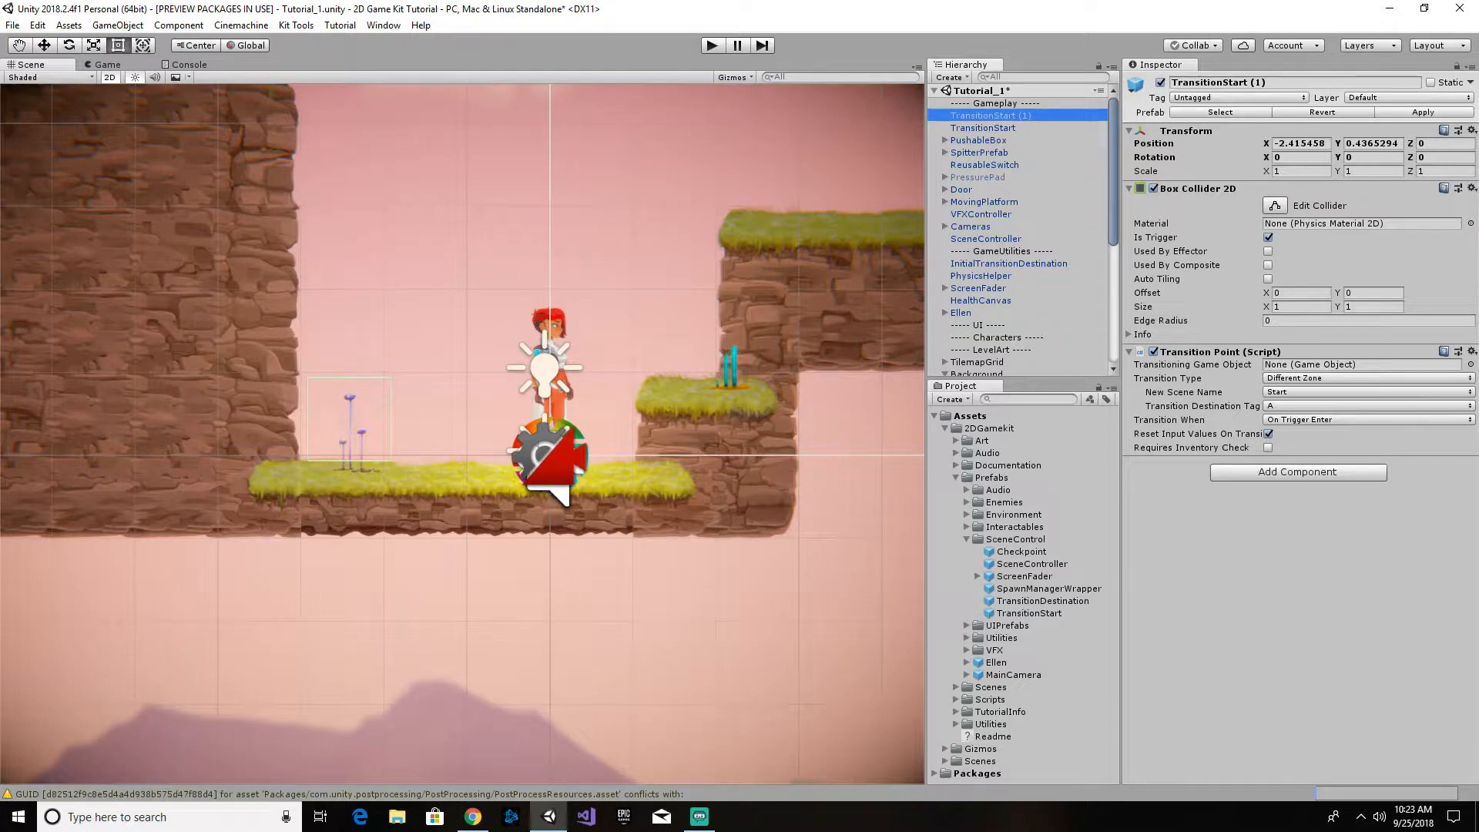
{"action": "left_click", "coordinate": [983, 116]}
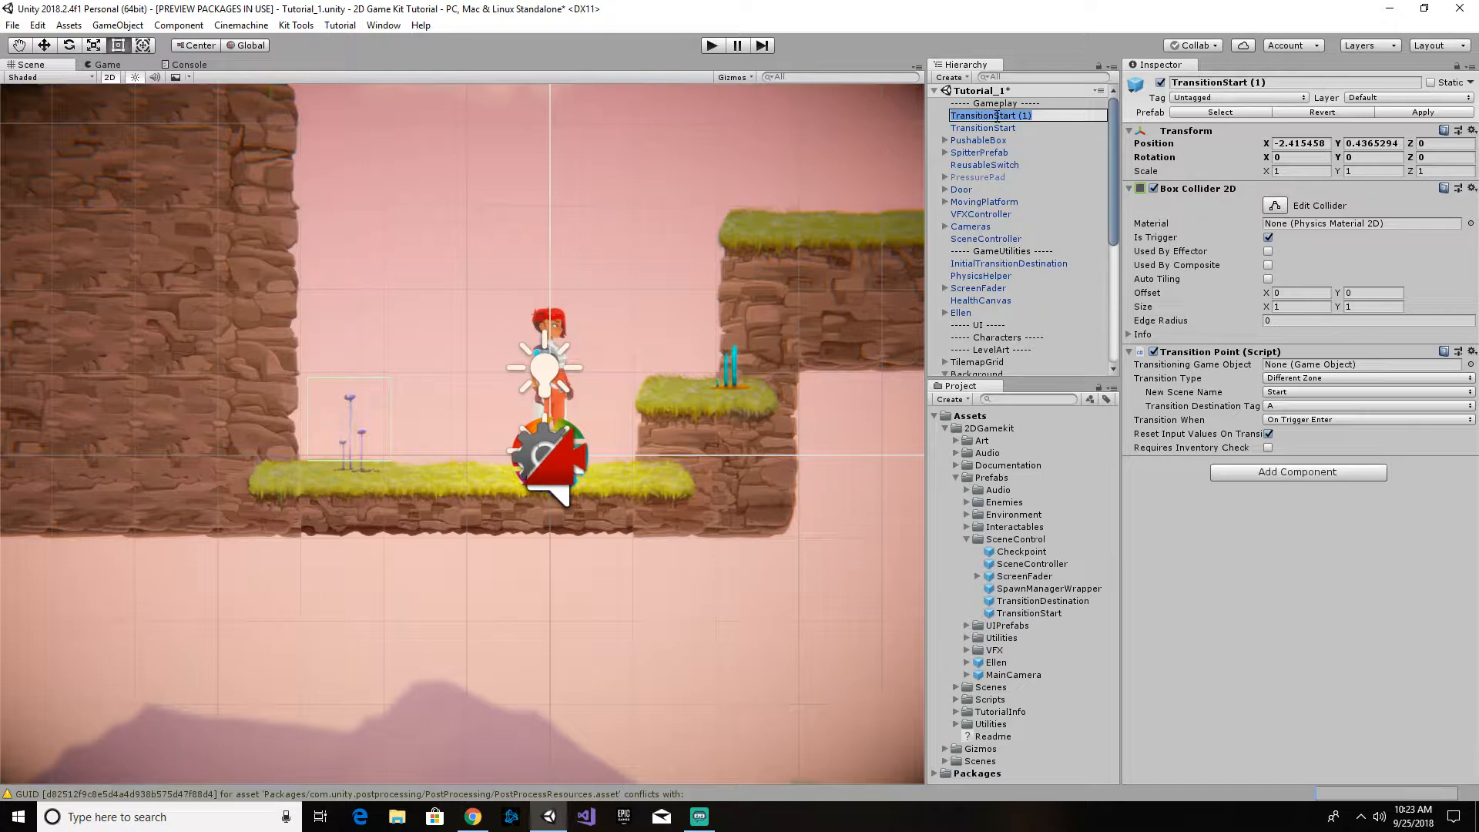
{"action": "left_click_drag", "start_coordinate": [995, 115], "coordinate": [1043, 115]}
{"action": "type", "text": "End"}
{"action": "key", "text": "Return"}
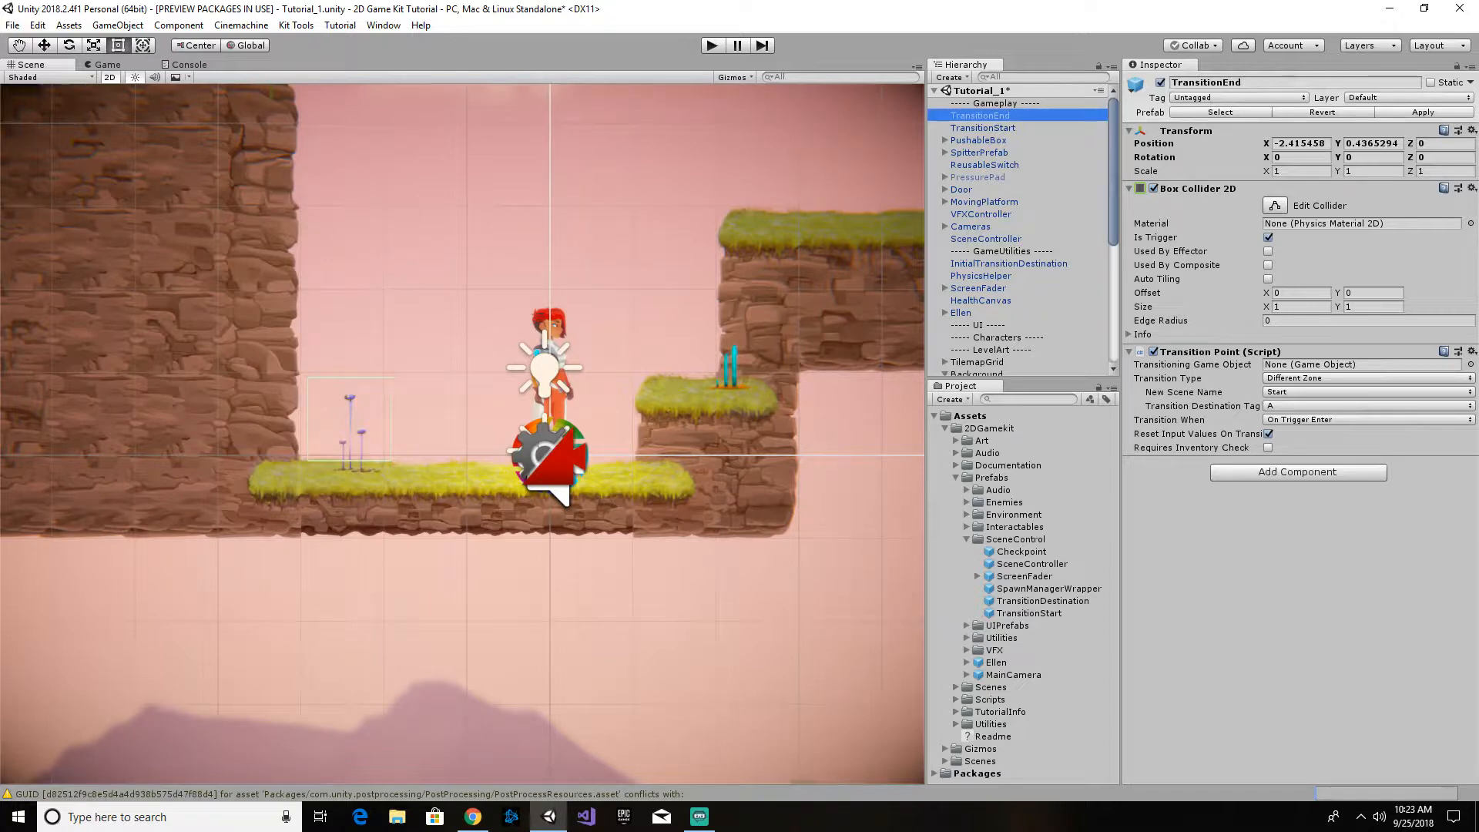
- Configure TransitionStart with Ellen as the transitioning game object, Same Scene as the transition type and TransitionEnd as the destination
{"action": "left_click", "coordinate": [1000, 129]}
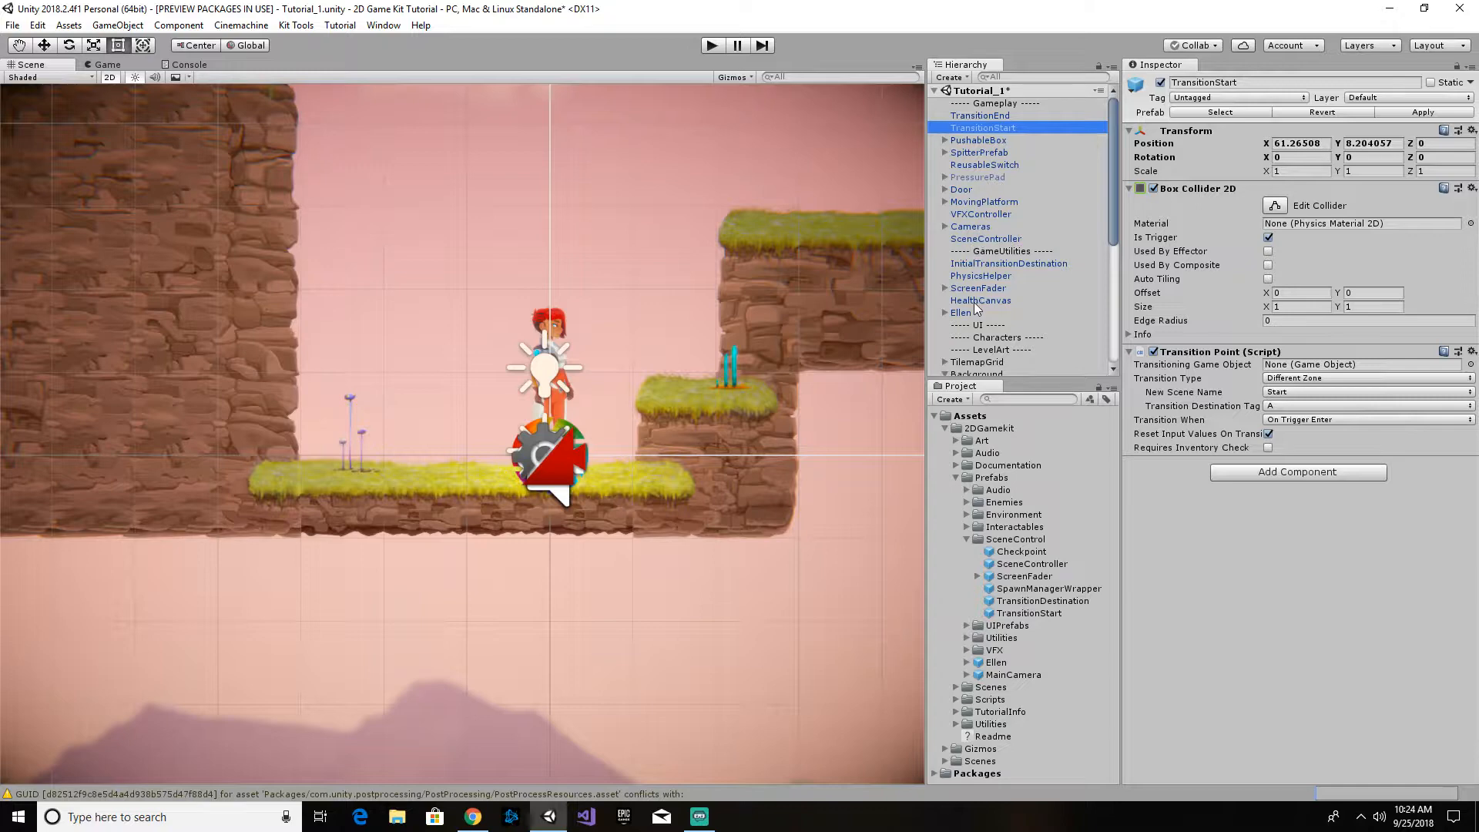
{"action": "left_click_drag", "start_coordinate": [969, 316], "coordinate": [1307, 371]}
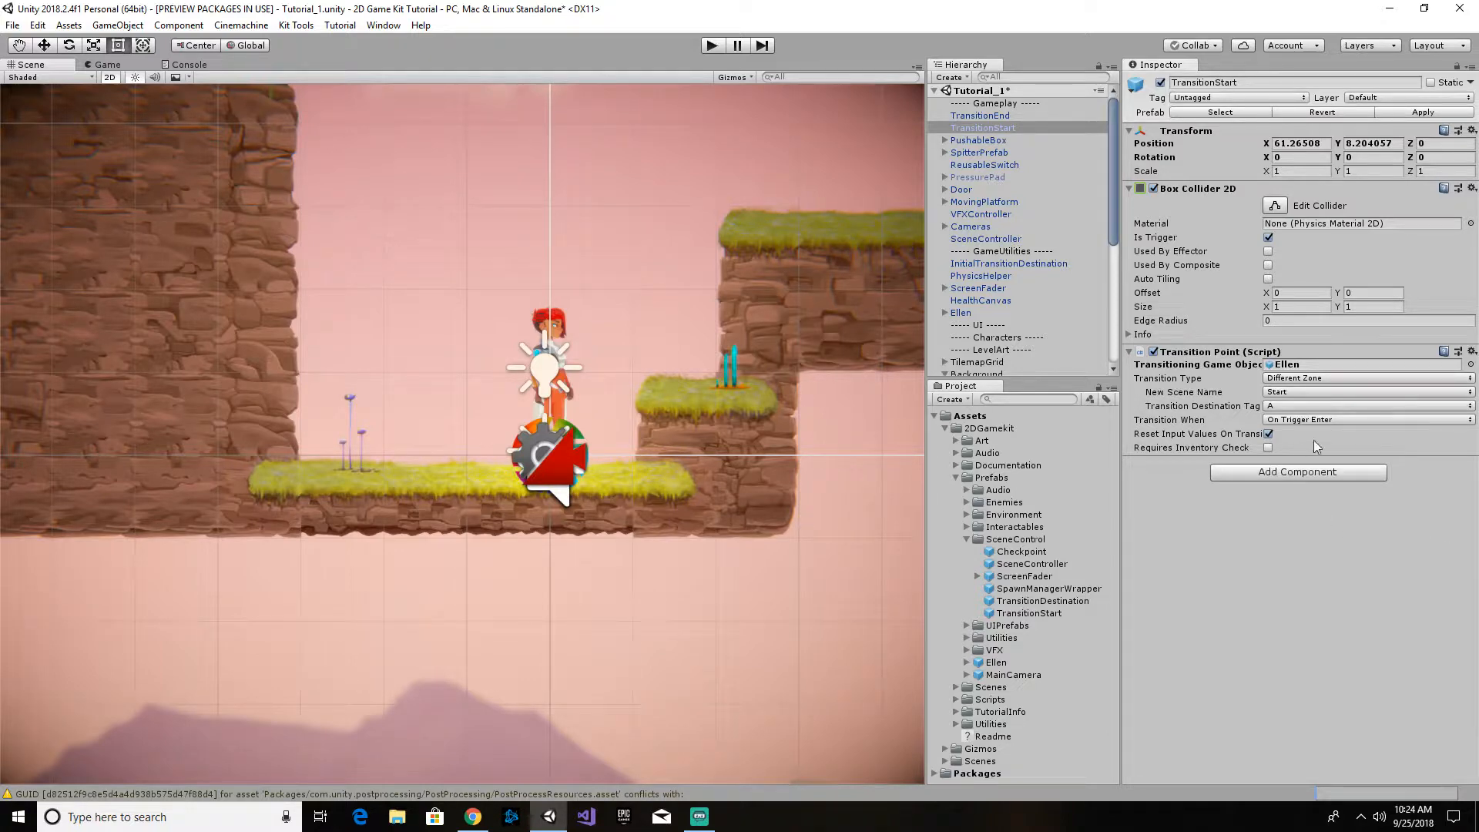
{"action": "left_click", "coordinate": [1358, 376]}
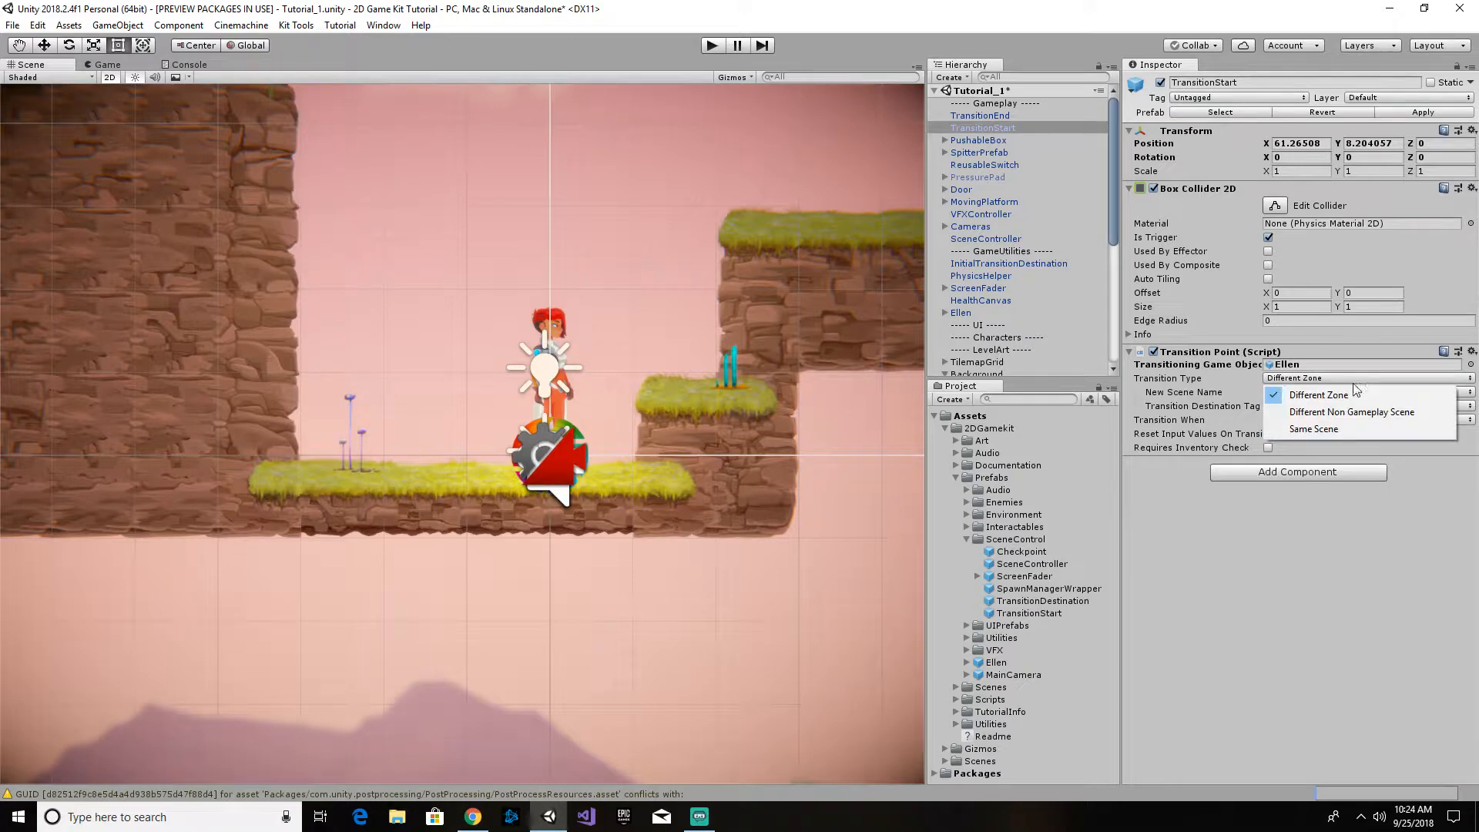
{"action": "left_click", "coordinate": [1350, 430]}
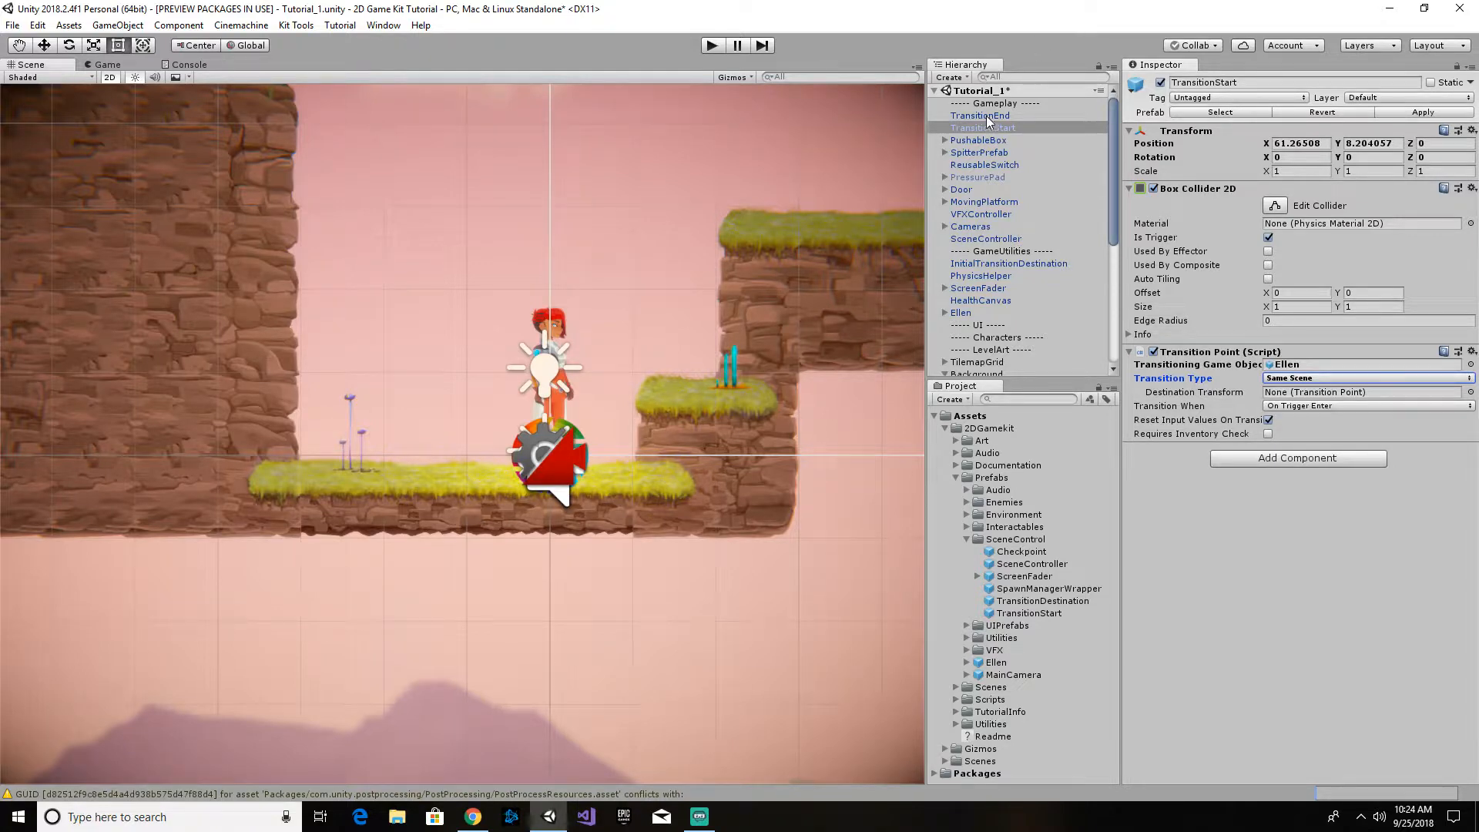
{"action": "left_click_drag", "start_coordinate": [991, 125], "coordinate": [1327, 394]}
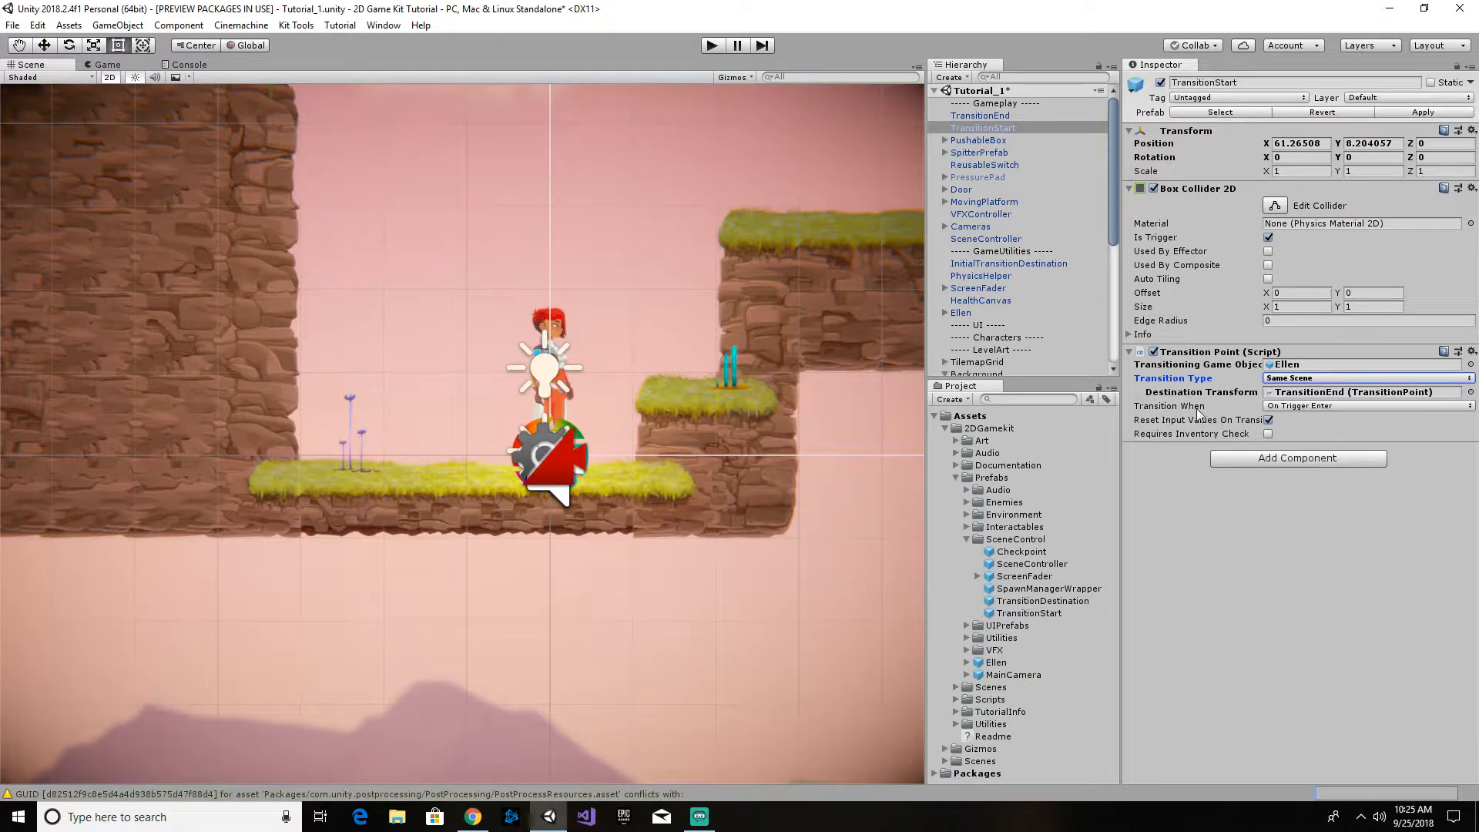
- Try Interact Pressed as TransitionStart's Transition When option and restore On Trigger Enter
{"action": "left_click", "coordinate": [1337, 406]}
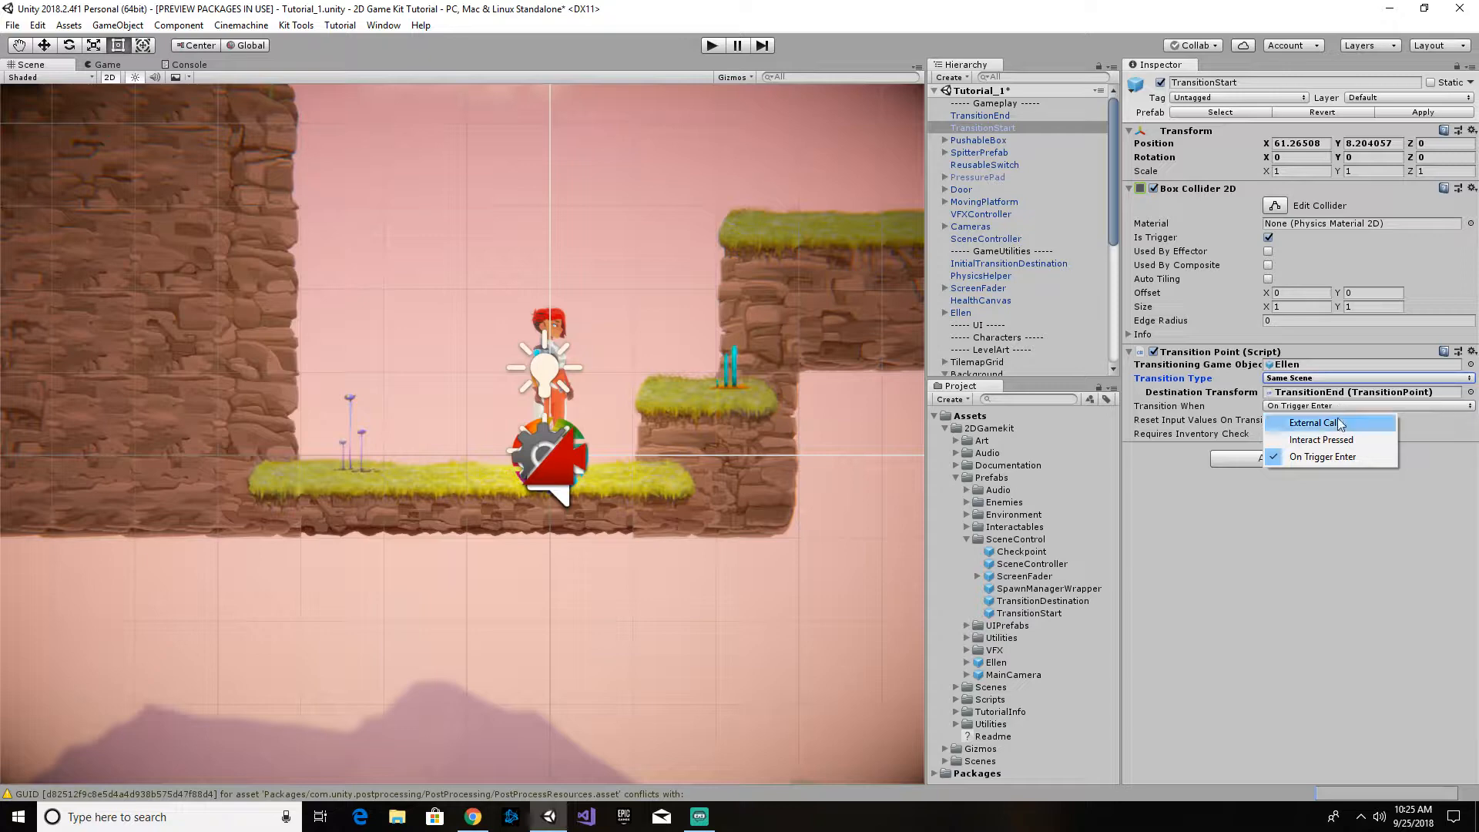
{"action": "left_click", "coordinate": [1346, 459]}
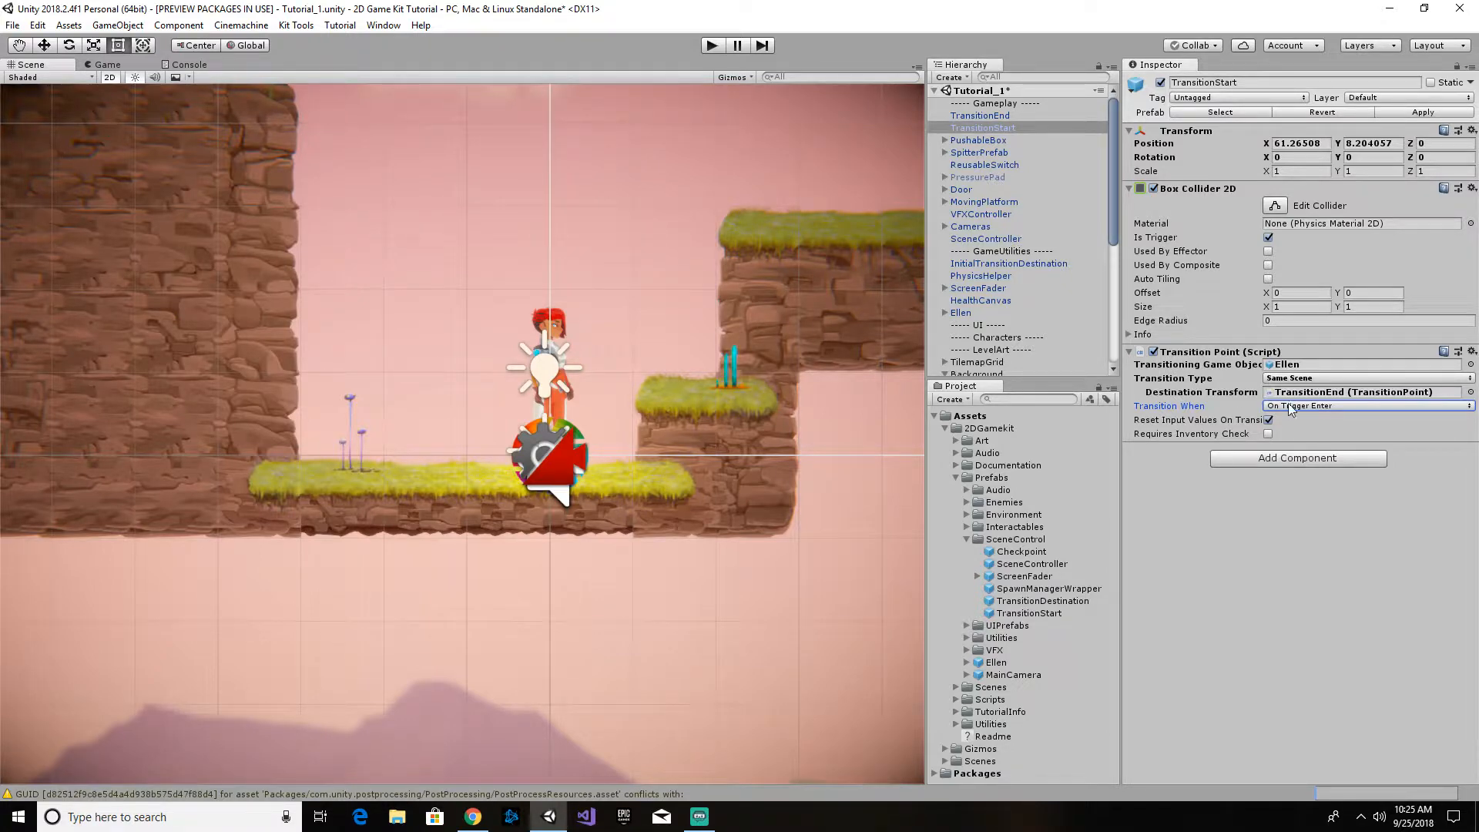
{"action": "left_click", "coordinate": [1337, 406]}
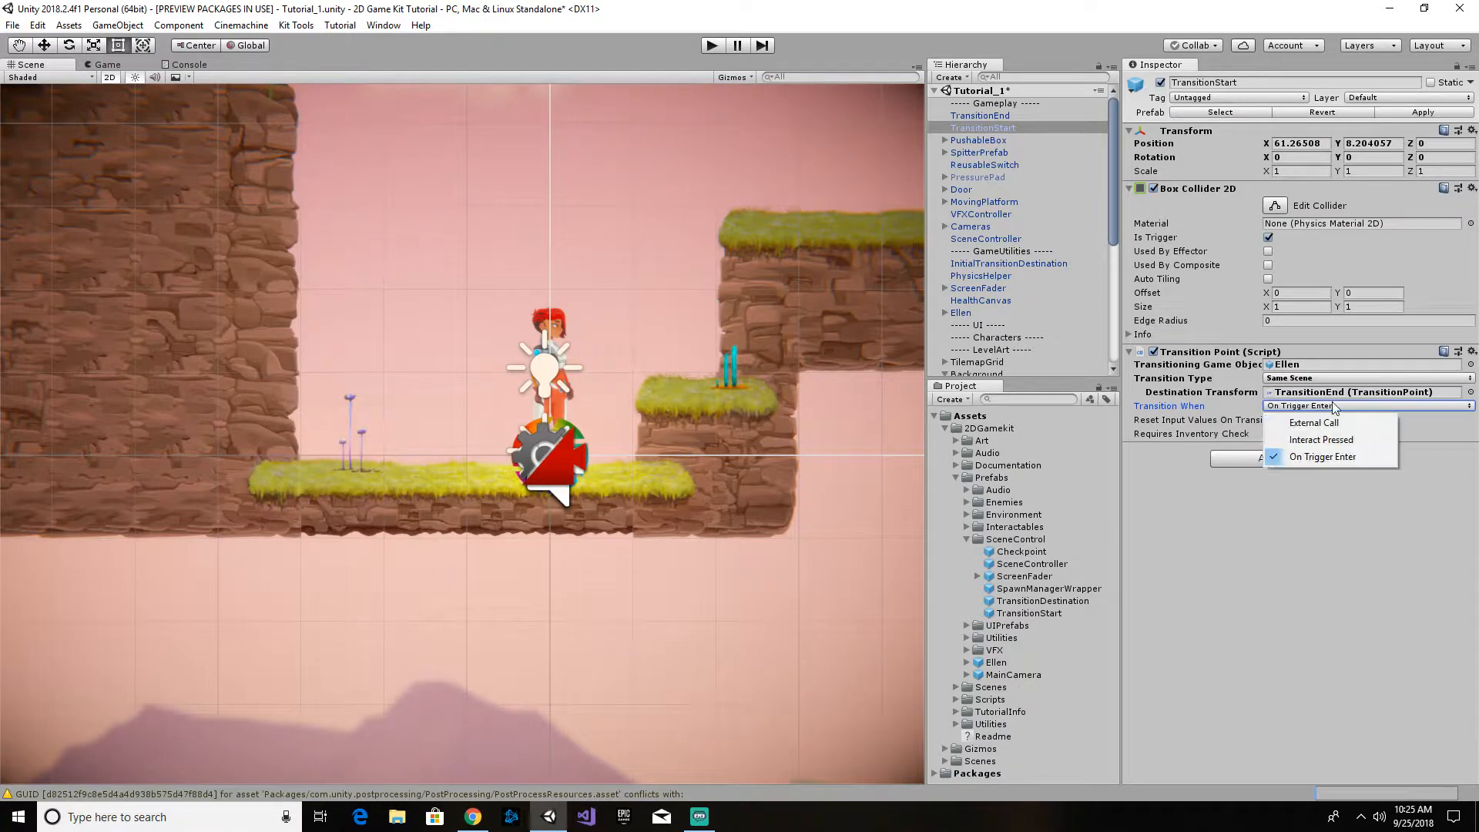
{"action": "left_click", "coordinate": [1320, 441]}
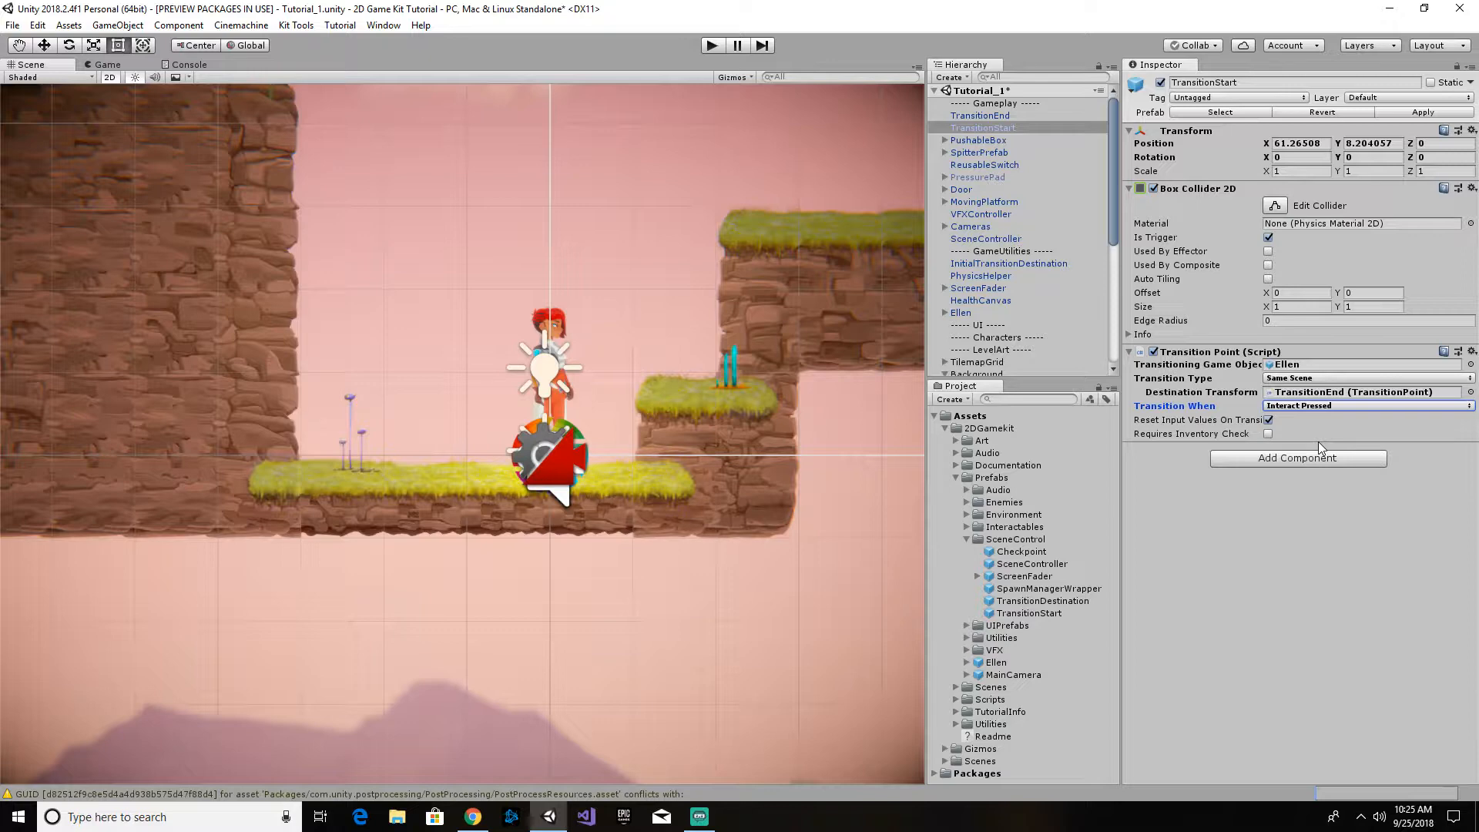
{"action": "left_click", "coordinate": [1357, 404]}
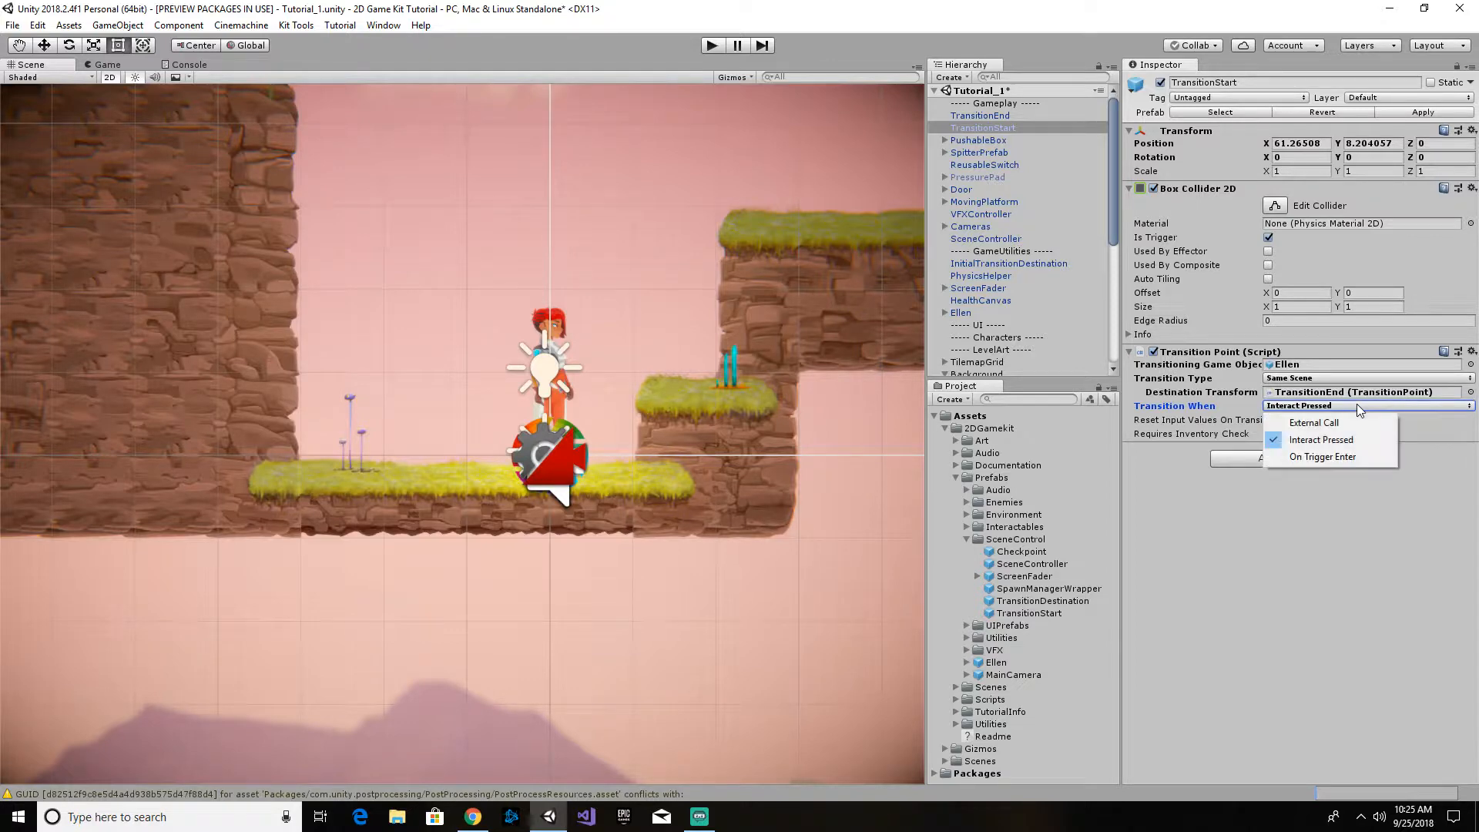
{"action": "left_click", "coordinate": [1350, 456]}
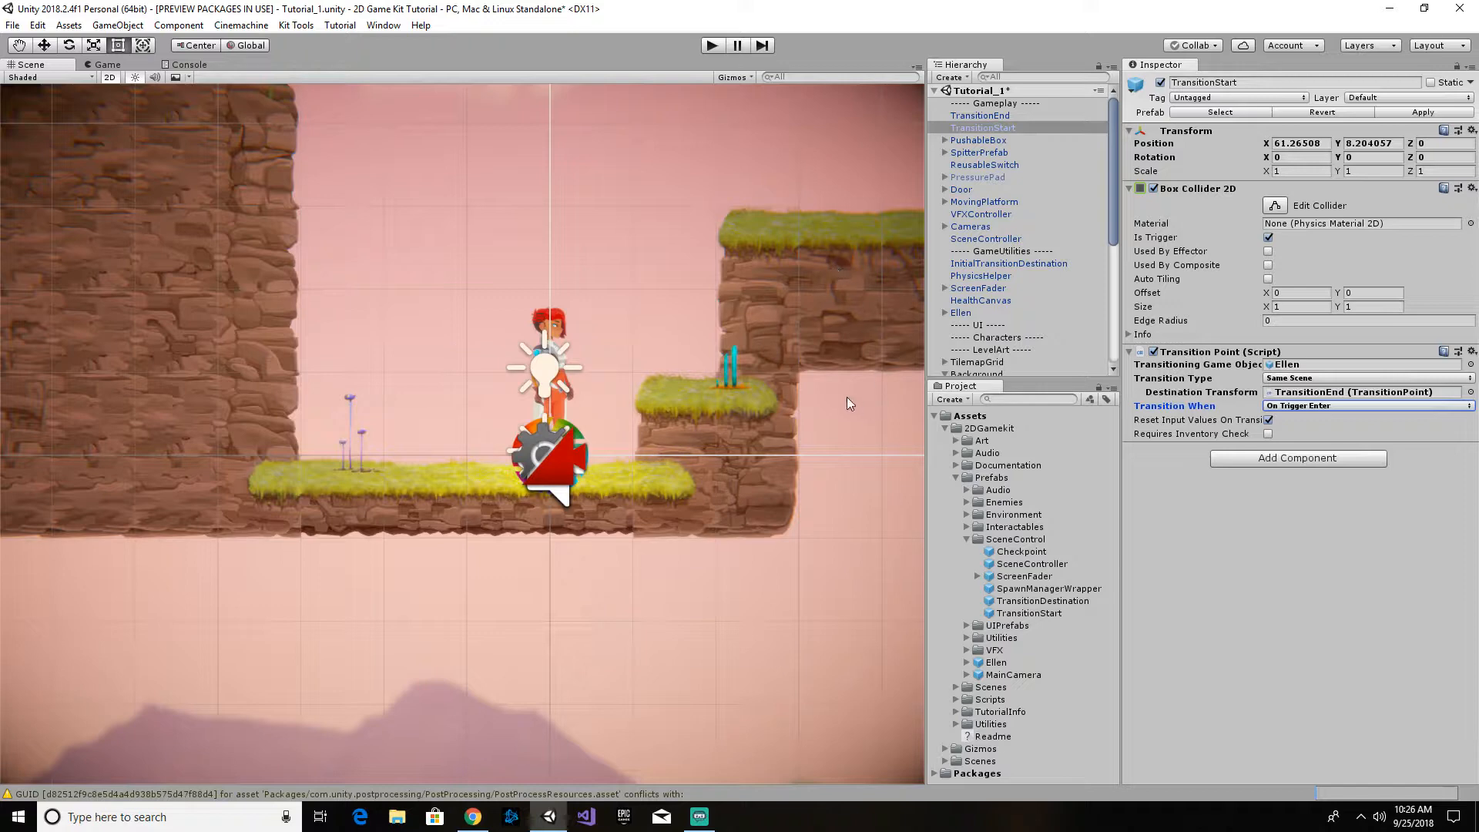
- Play-test the level, moving Ellen over the arch and up the moving platform onto the high cliff
{"action": "left_click", "coordinate": [709, 46]}
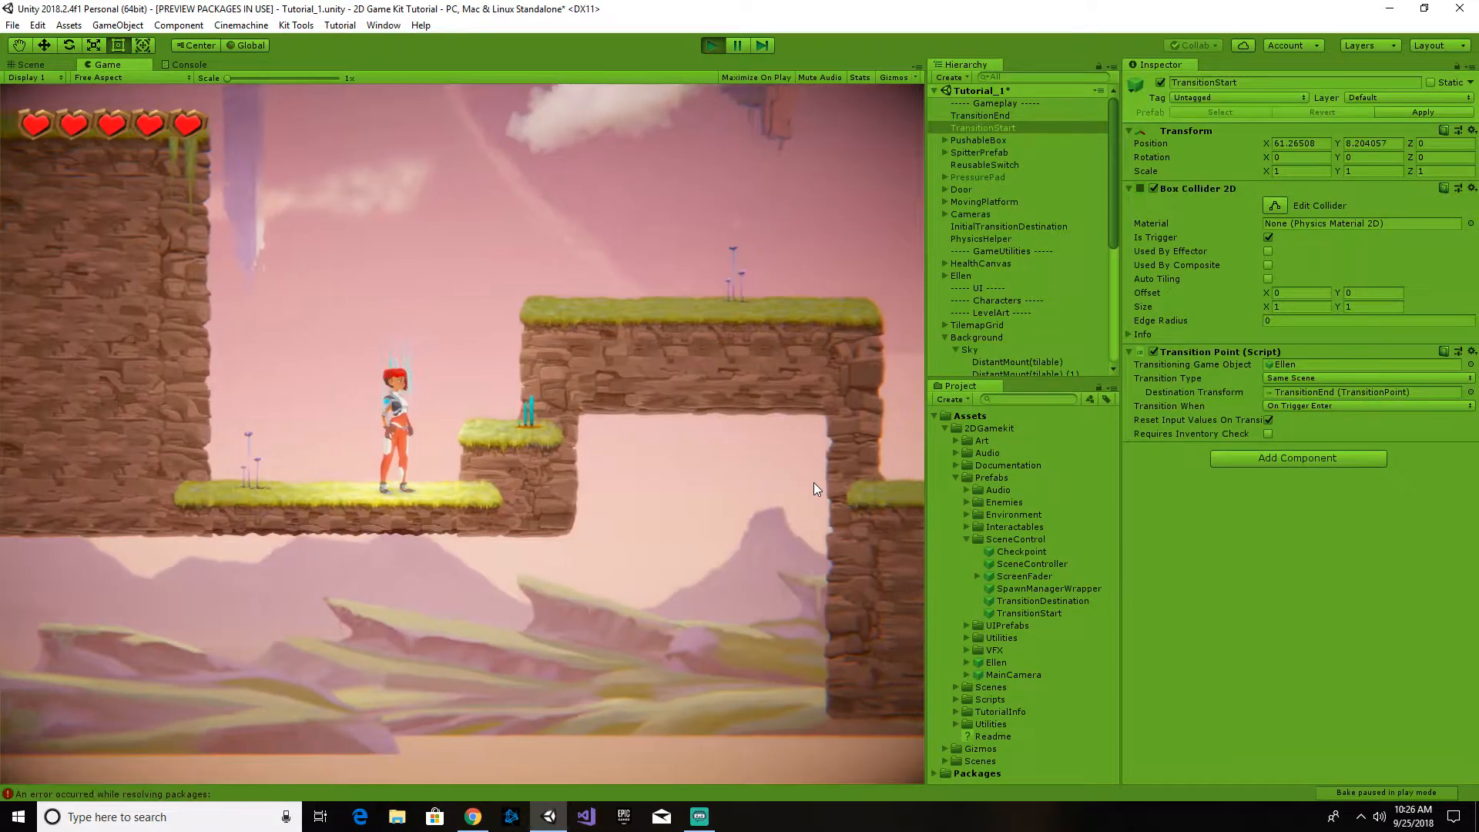
{"action": "key", "text": "d"}
{"action": "key", "text": "space"}
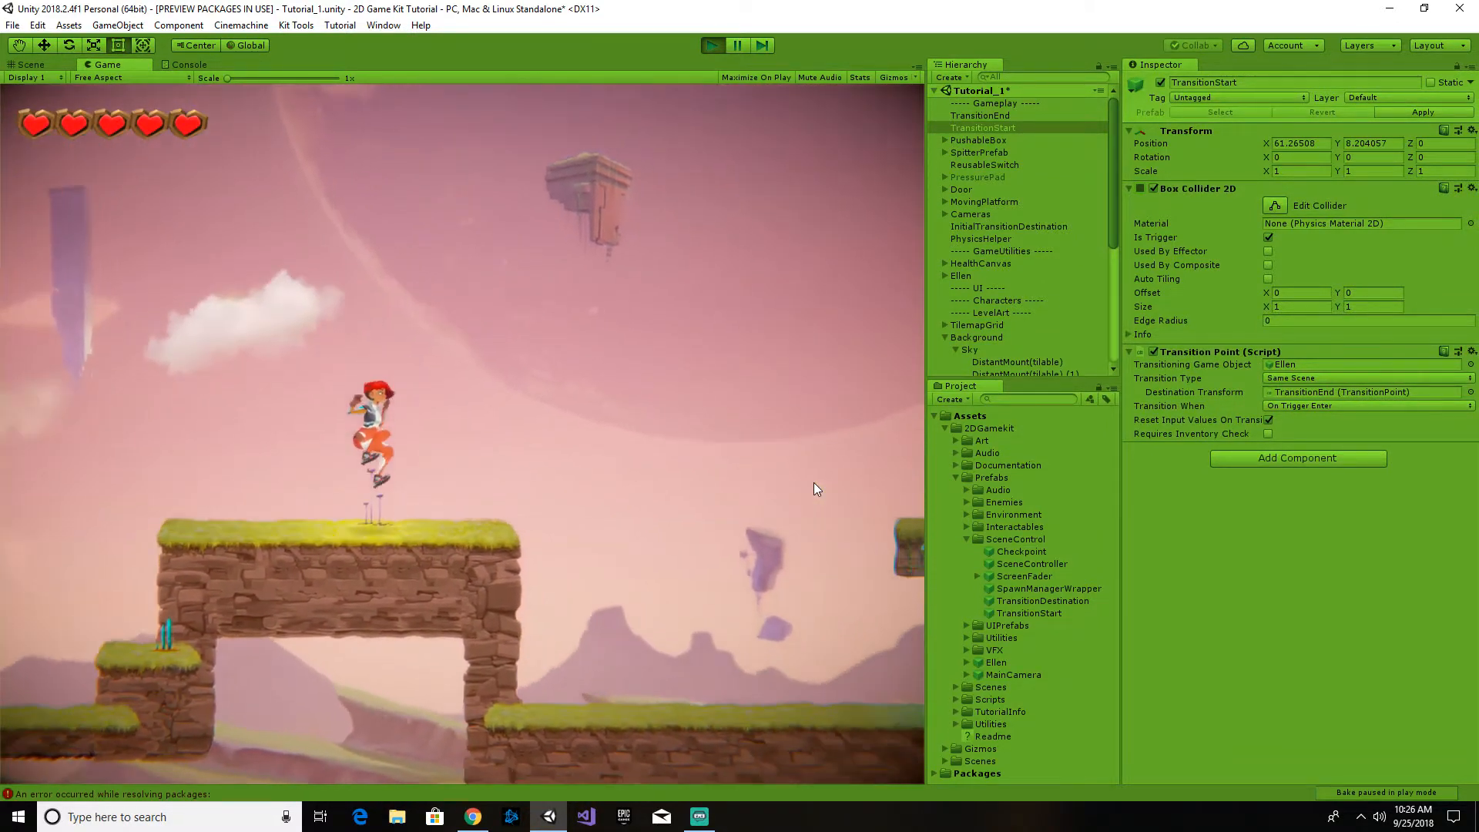
{"action": "key", "text": "a"}
{"action": "key", "text": "space"}
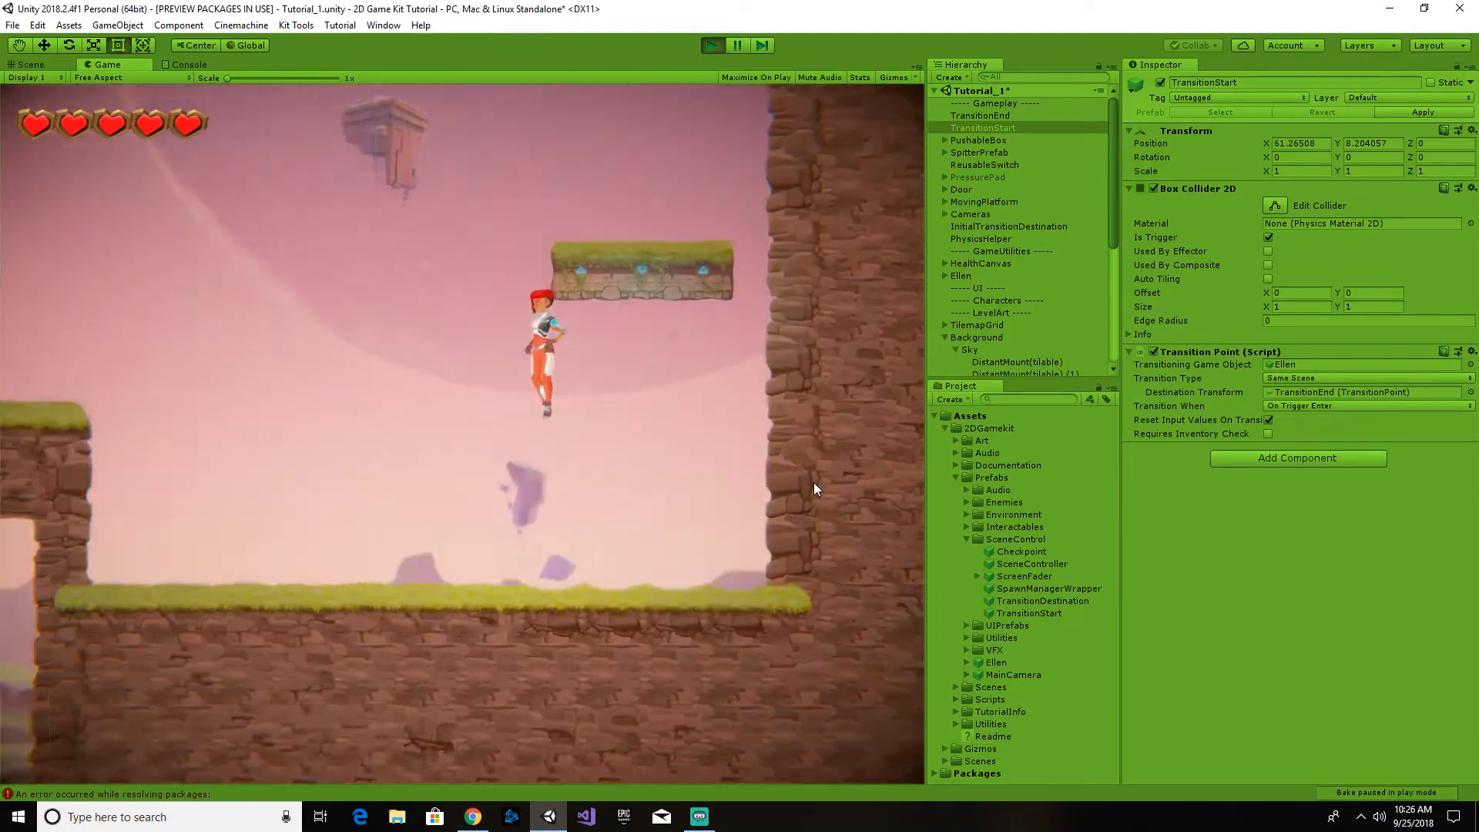
{"action": "key", "text": "d"}
{"action": "key", "text": "a"}
{"action": "key", "text": "space"}
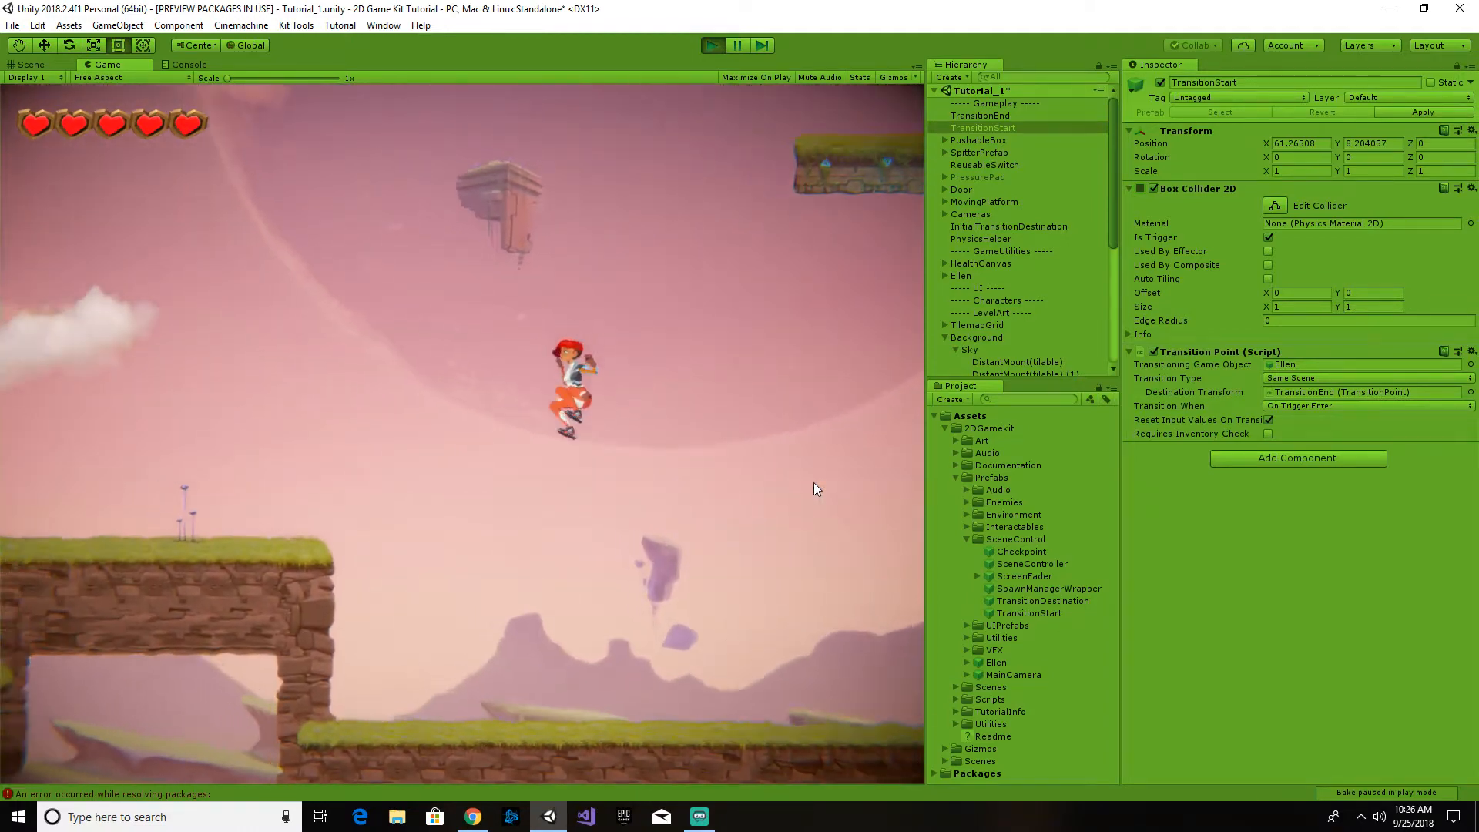
{"action": "key", "text": "space"}
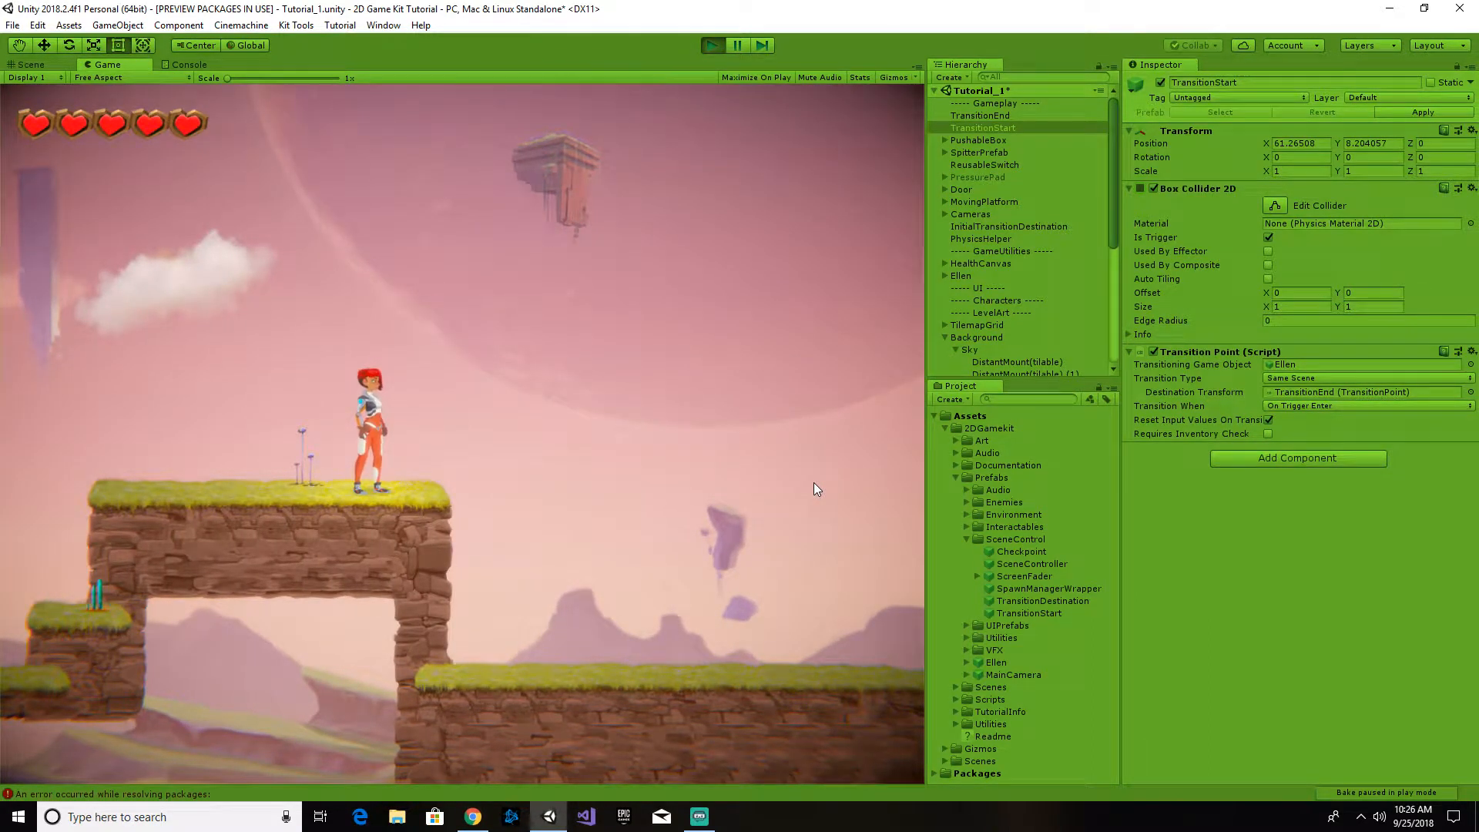
{"action": "key", "text": "d"}
{"action": "key", "text": "space"}
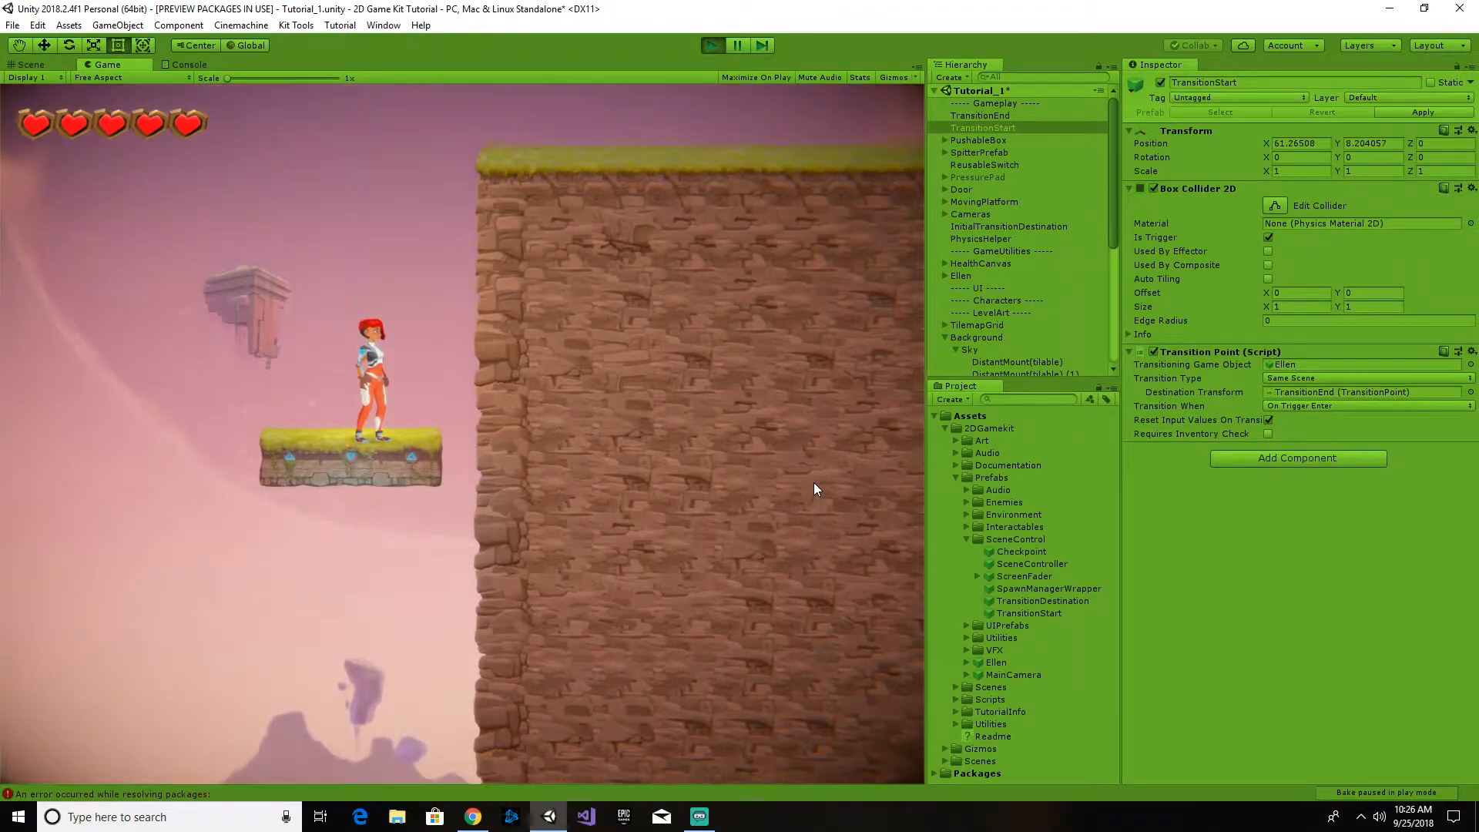
{"action": "key", "text": "space"}
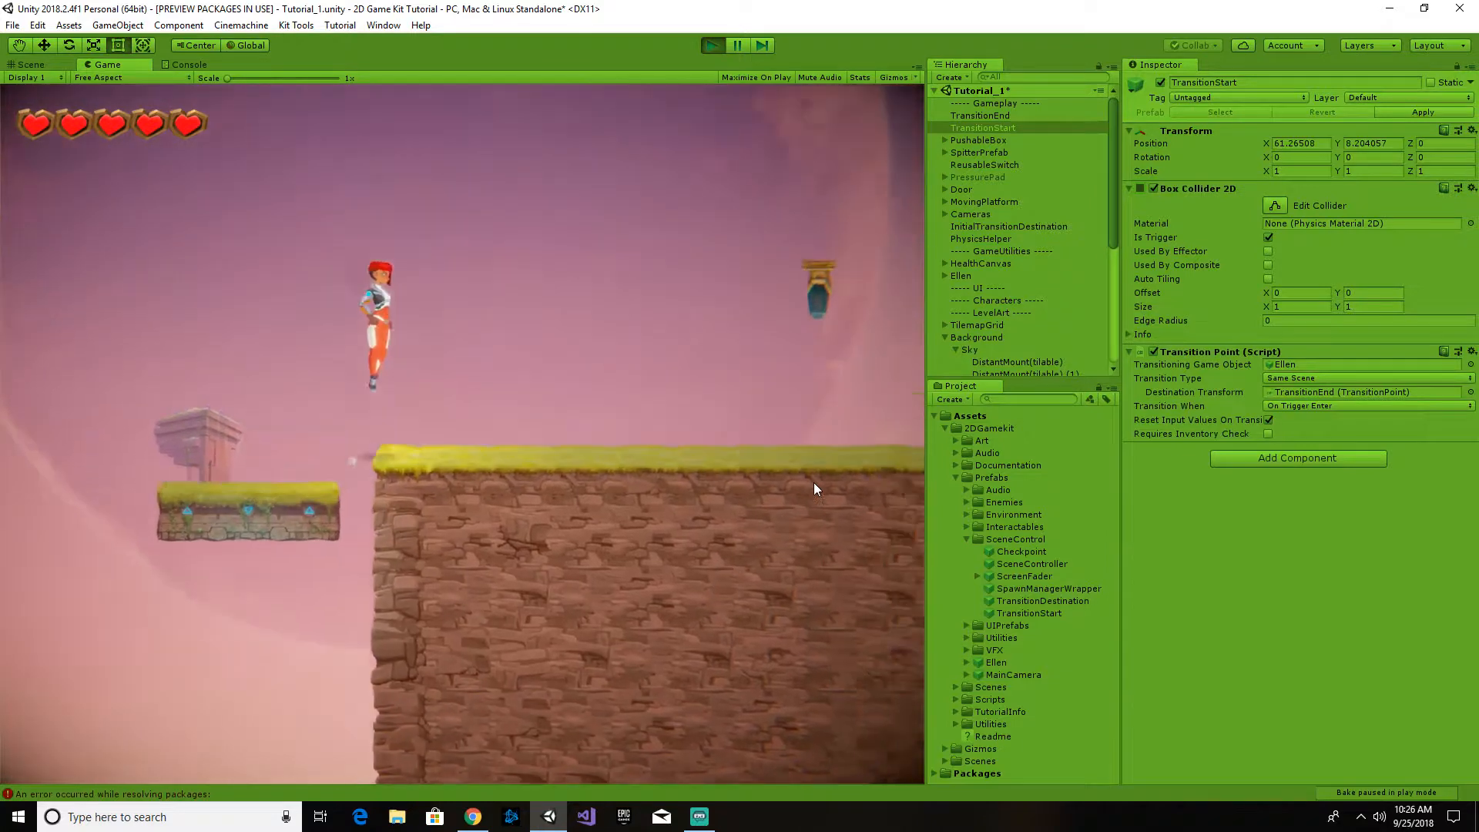
- Run Ellen past the door, push the box off the cliff and continue along the long platform into TransitionStart to test the transition
{"action": "key", "text": "d"}
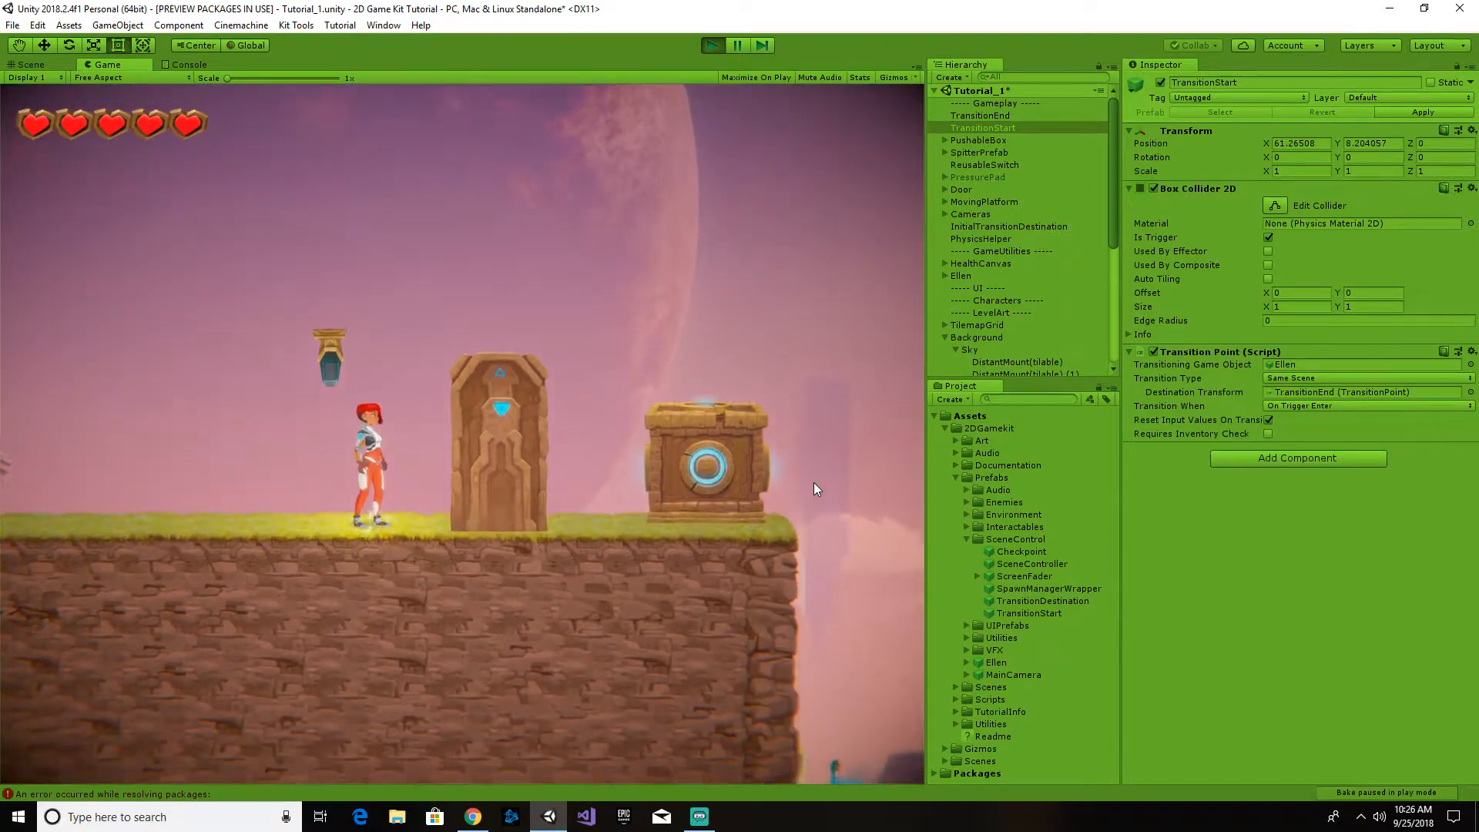
{"action": "key", "text": "d"}
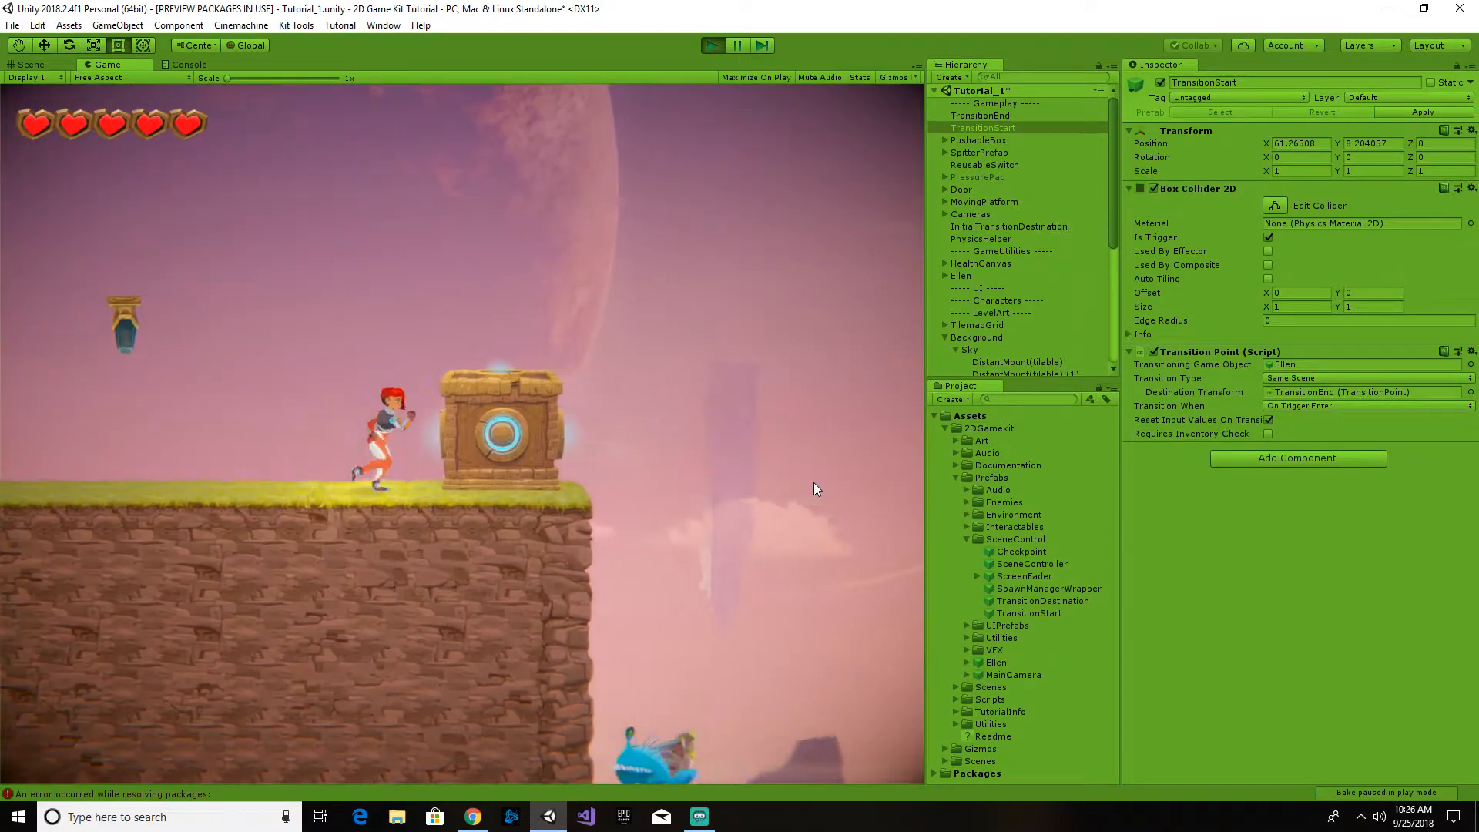
{"action": "key", "text": "d"}
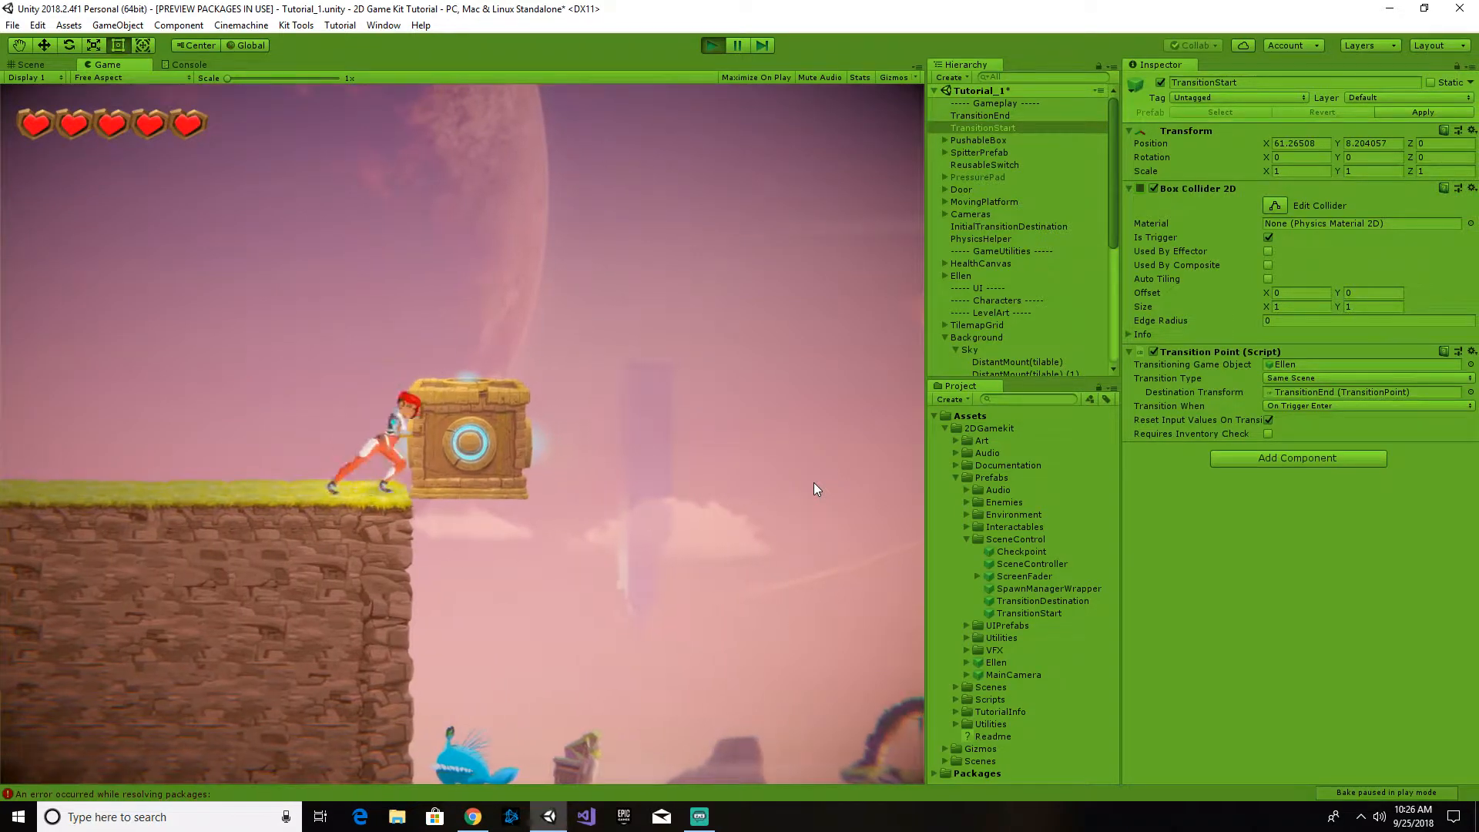
{"action": "key", "text": "d"}
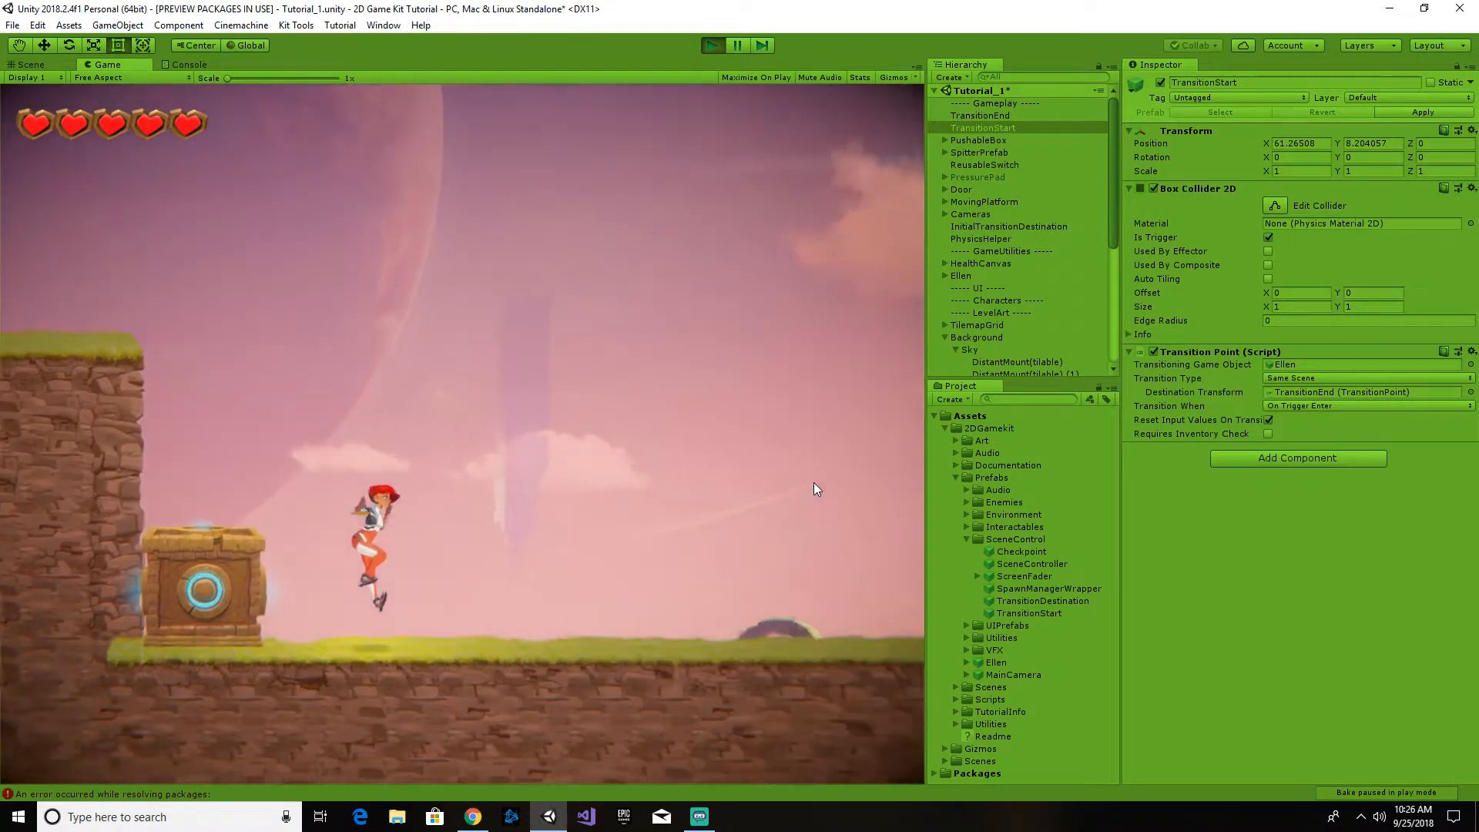
{"action": "key", "text": "d"}
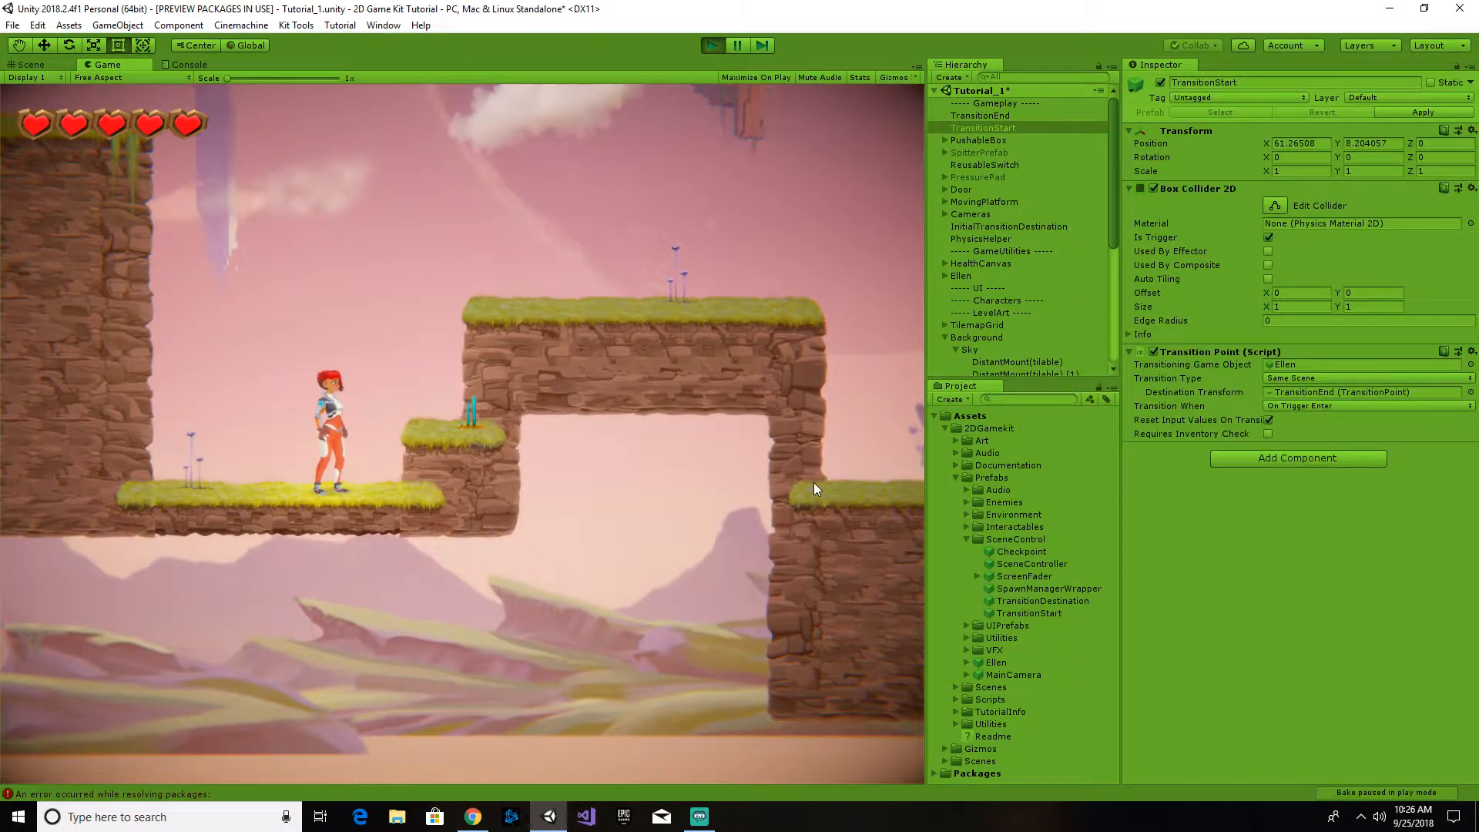
{"action": "key", "text": "d"}
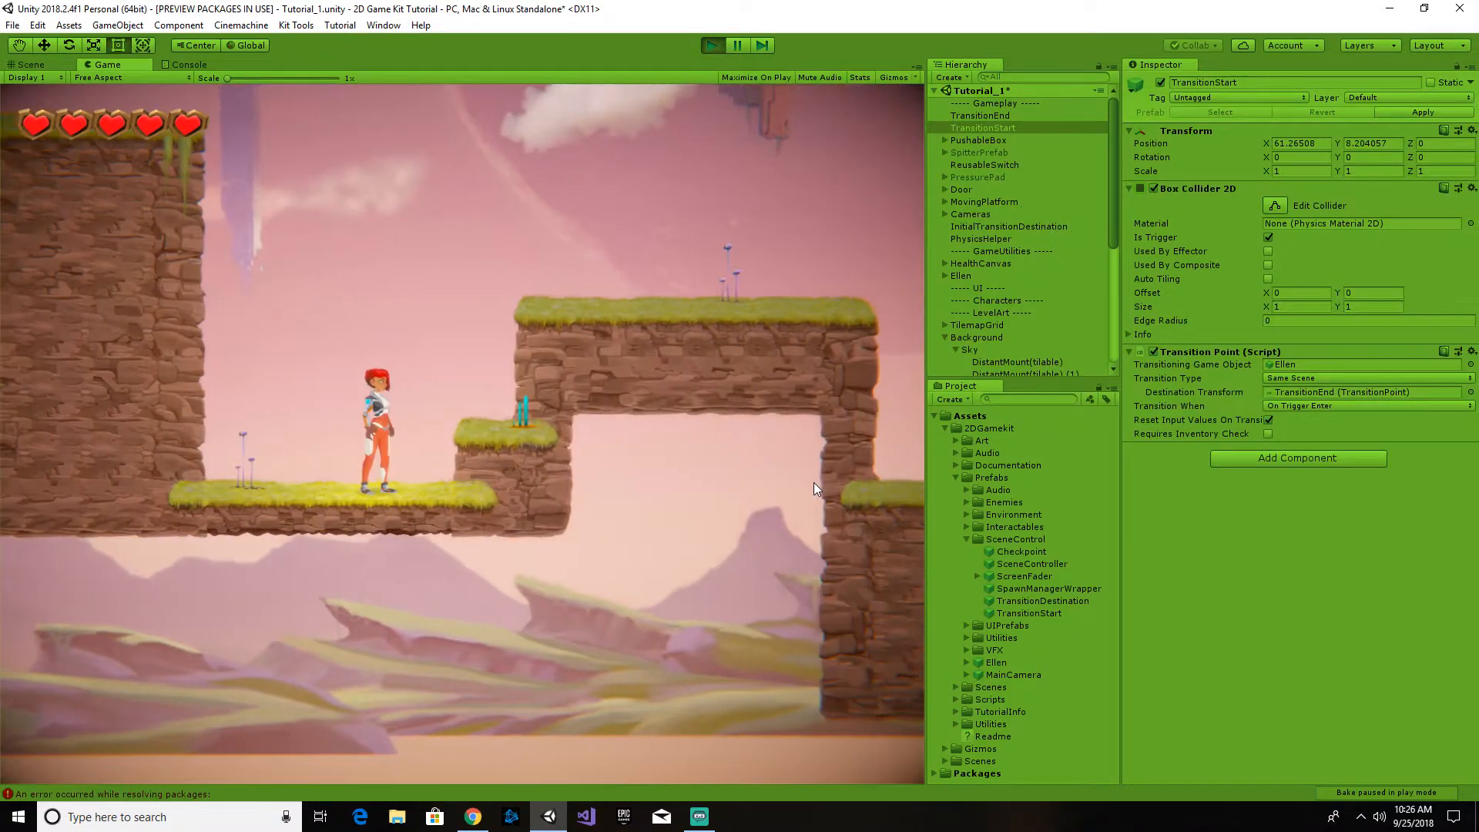
- Move Ellen back and forth around the transition's arrival platform and end the play test
{"action": "key", "text": "a"}
{"action": "key", "text": "d"}
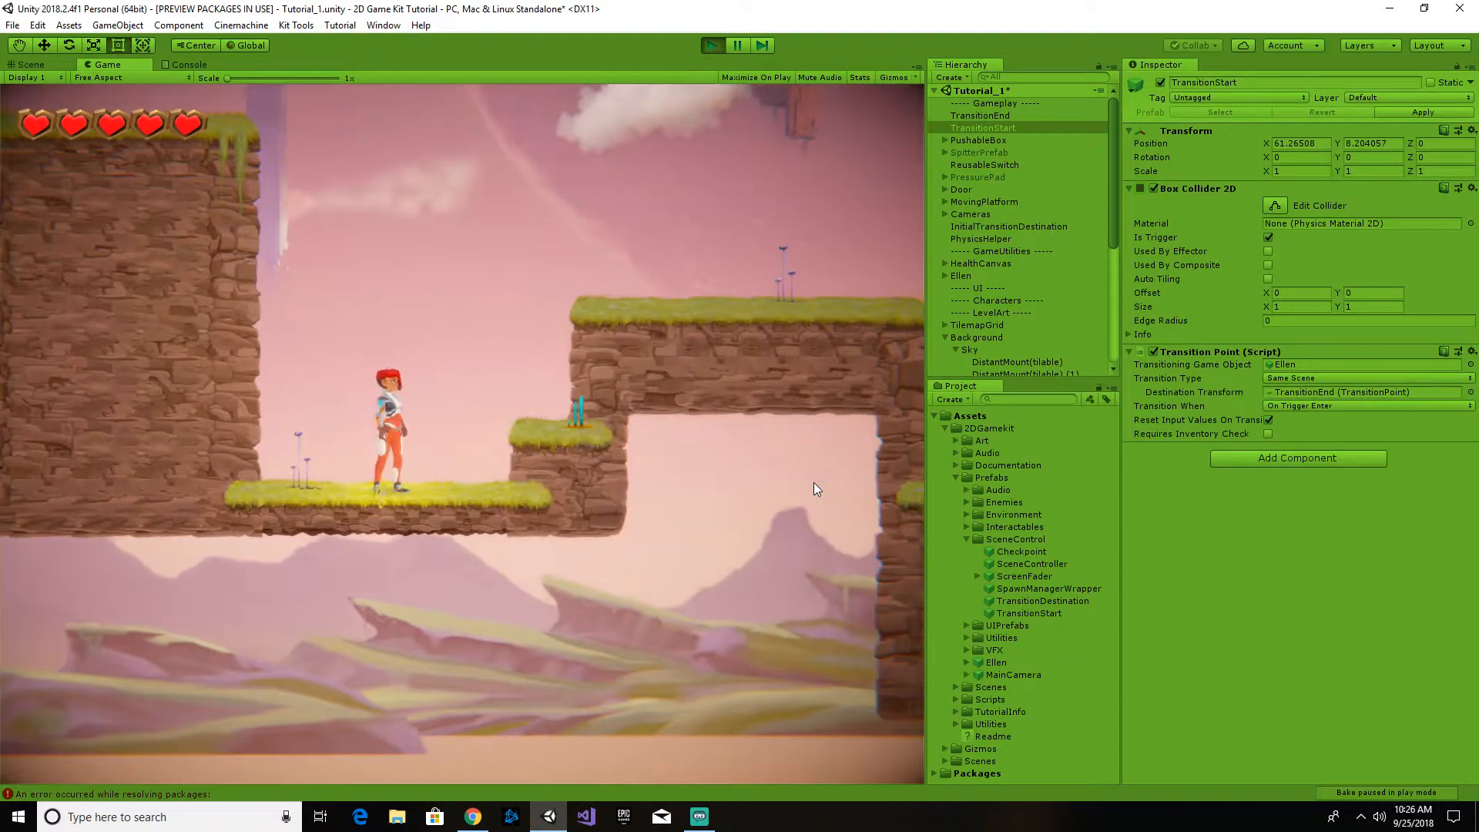
{"action": "key", "text": "a"}
{"action": "key", "text": "d"}
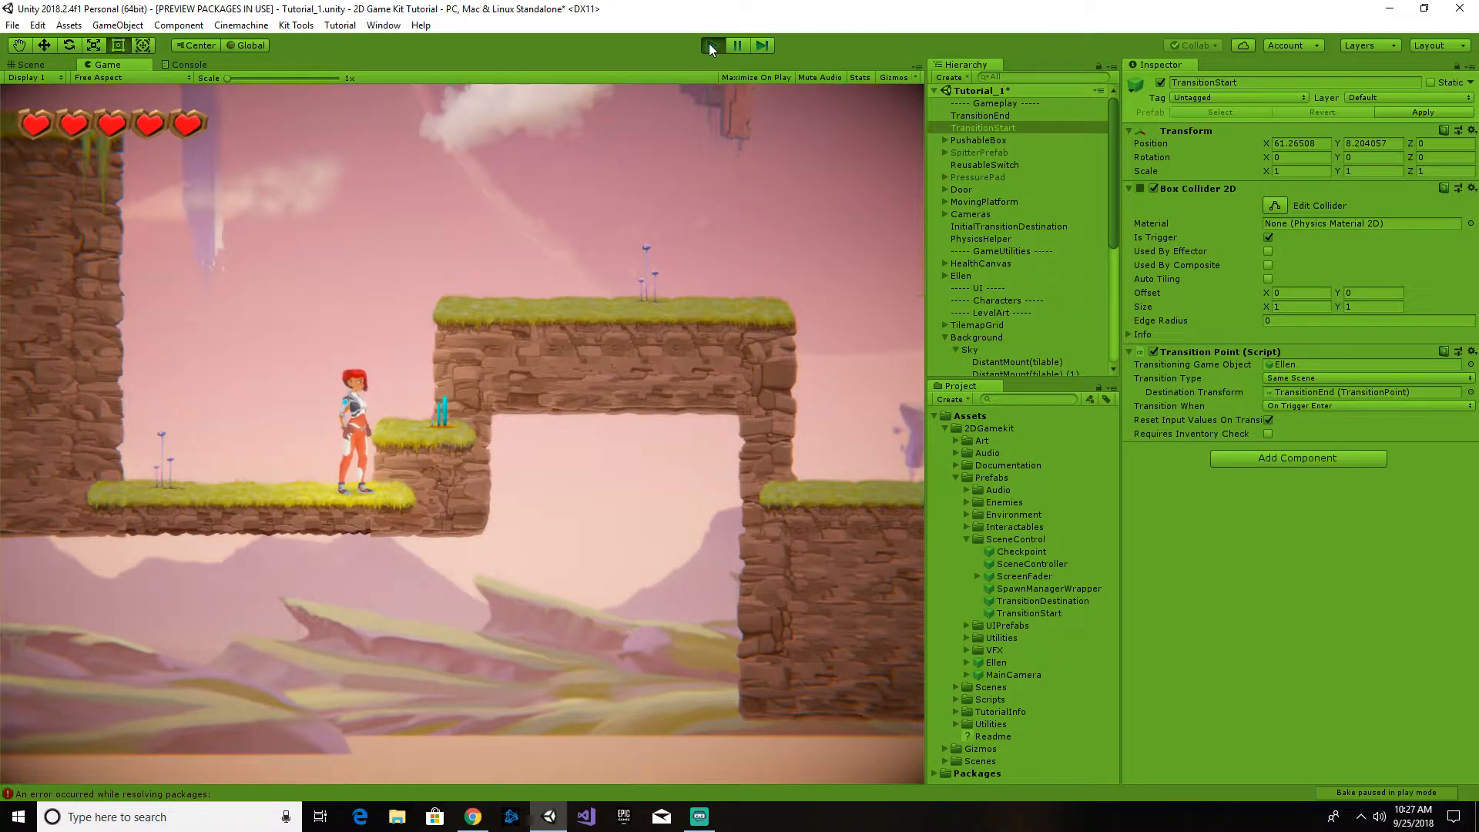
{"action": "key", "text": "ctrl+p"}
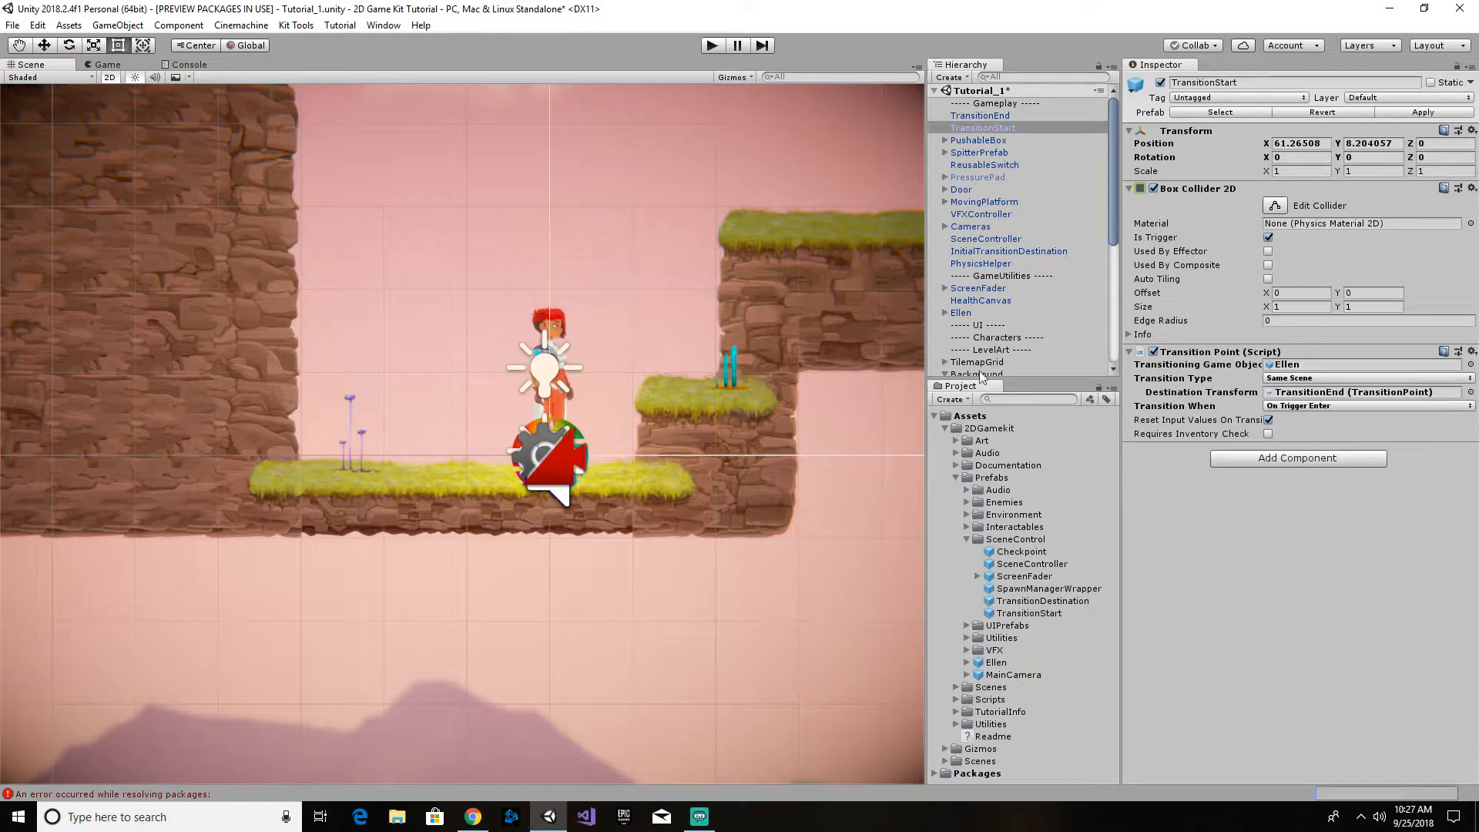
- Focus TransitionStart in the scene and examine the TransitionStart prefab's transition type, new scene name and destination tag options for Different Zone transitions
{"action": "double_click", "coordinate": [983, 127]}
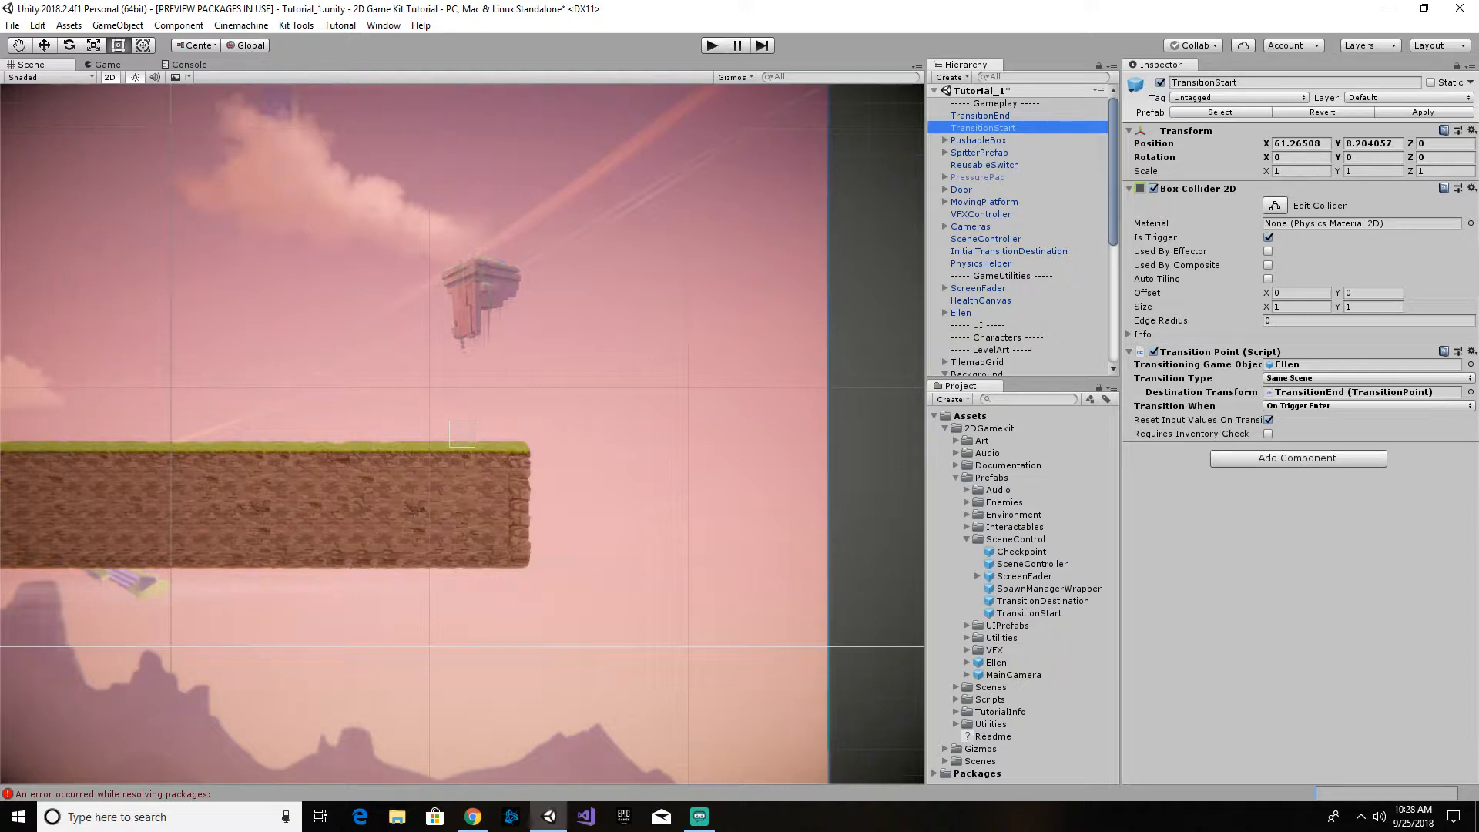
{"action": "left_click", "coordinate": [1053, 601]}
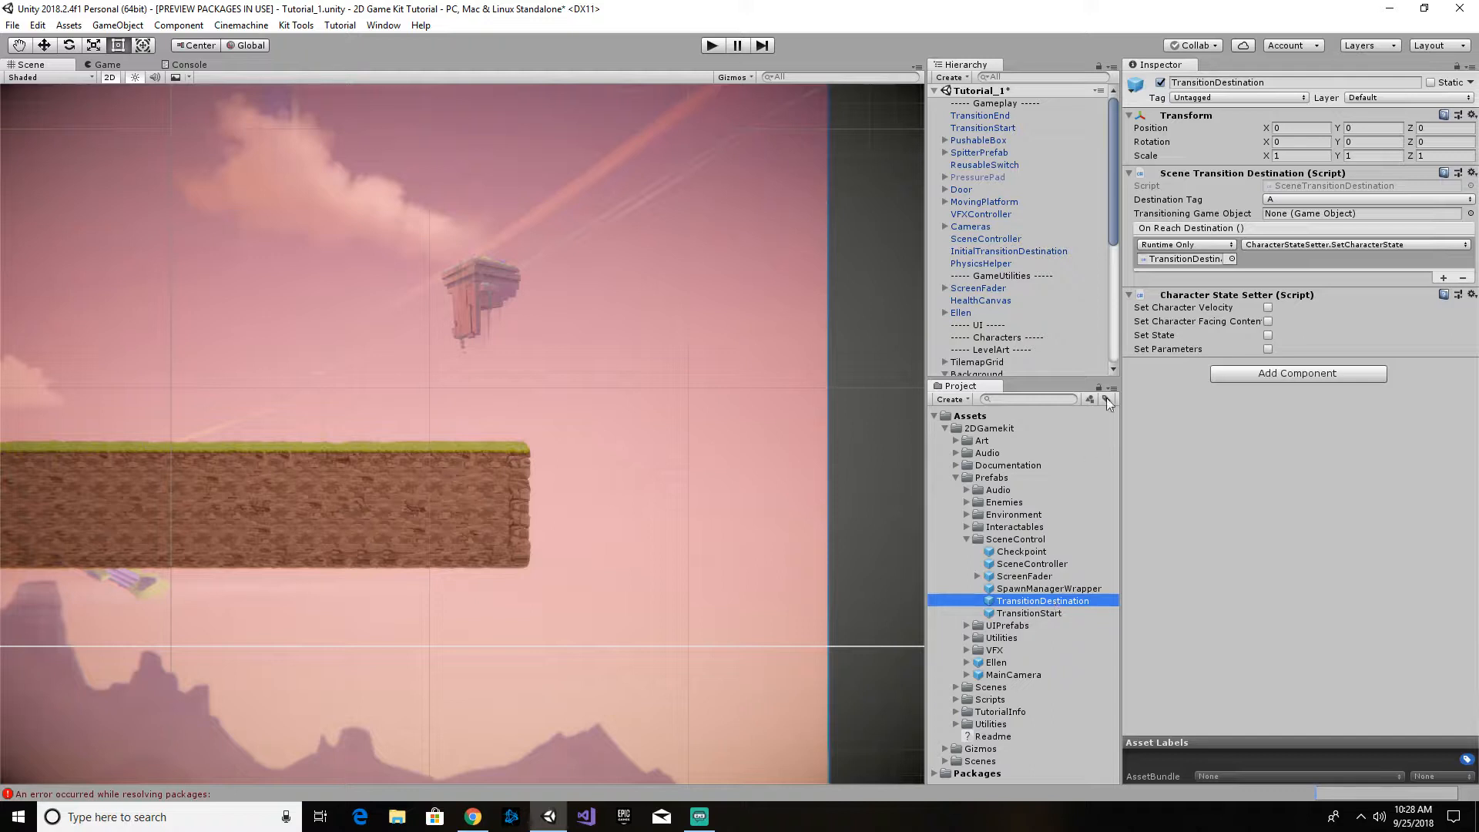
{"action": "left_click", "coordinate": [1046, 613]}
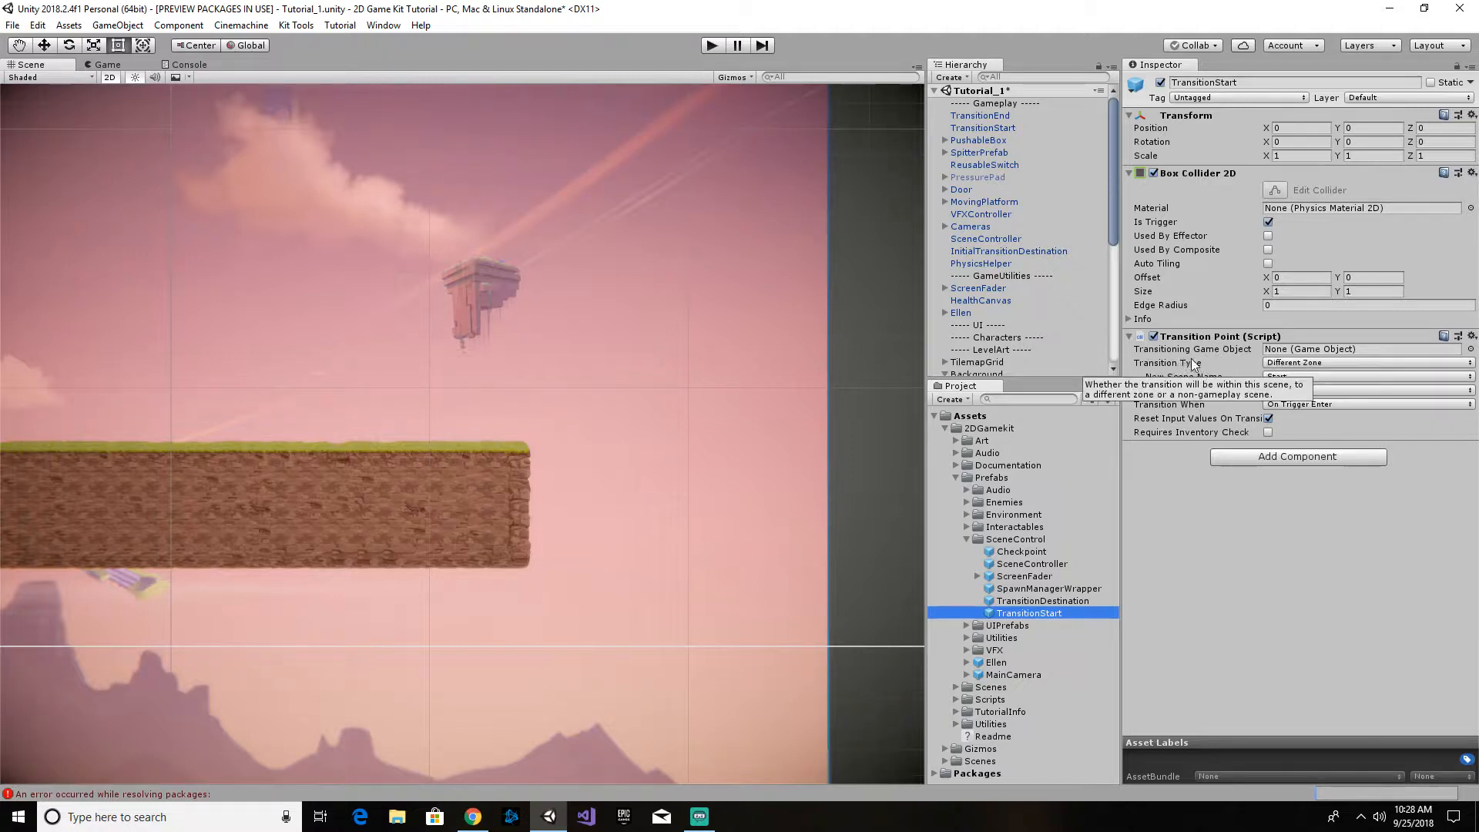
{"action": "mouse_move", "coordinate": [1172, 353]}
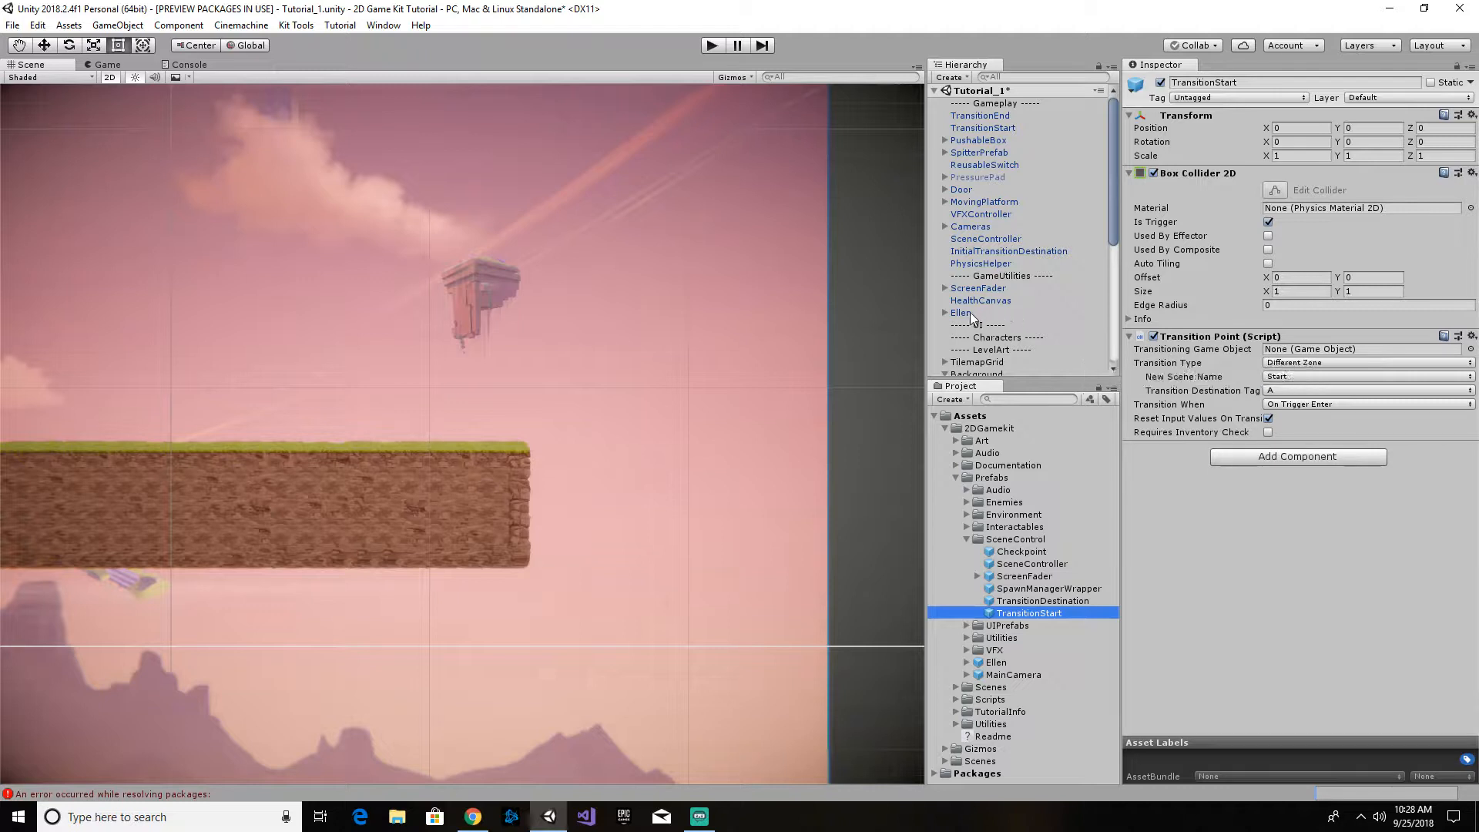
{"action": "left_click", "coordinate": [1319, 363]}
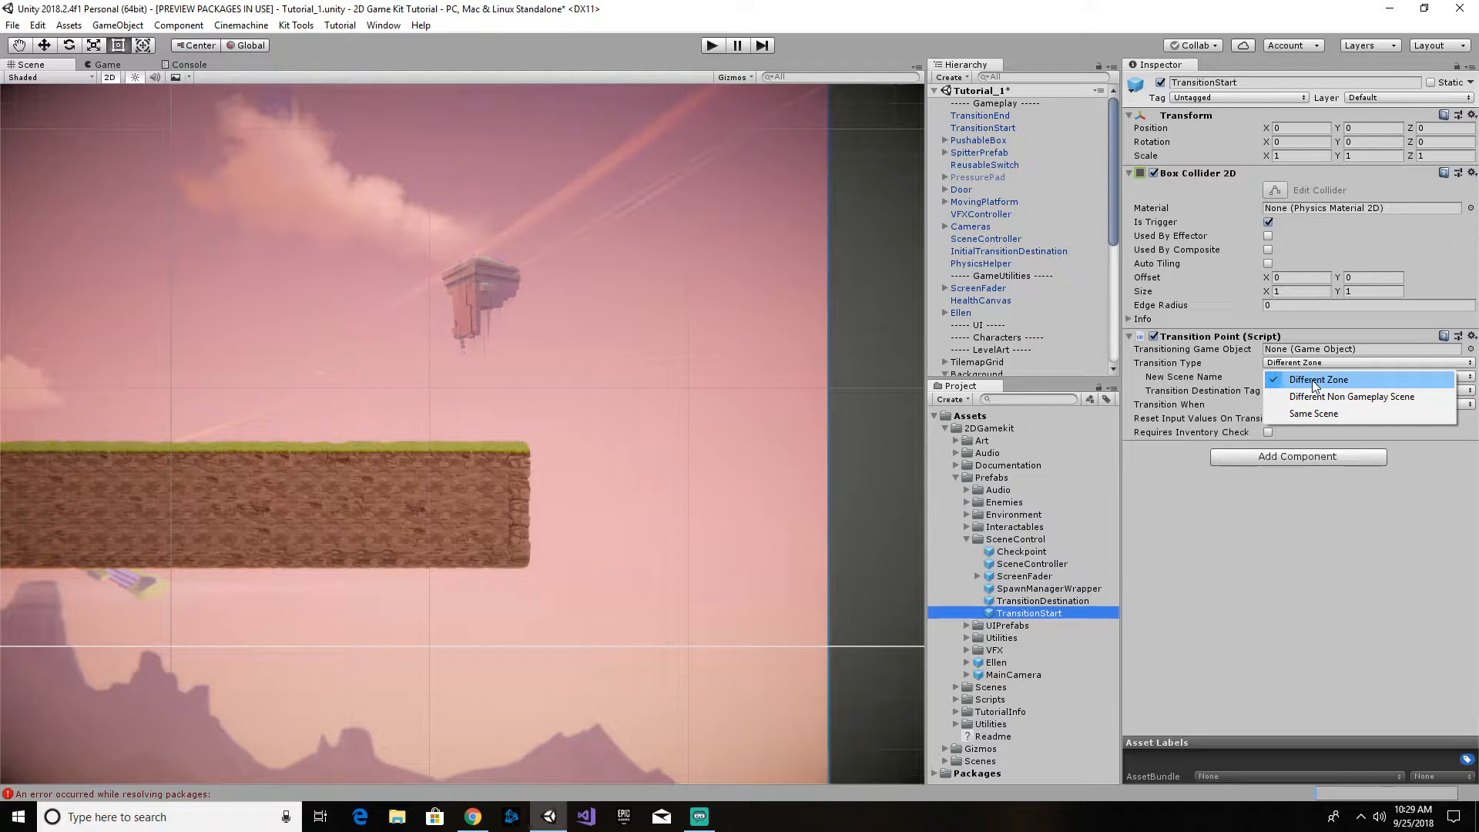
{"action": "left_click", "coordinate": [1306, 382]}
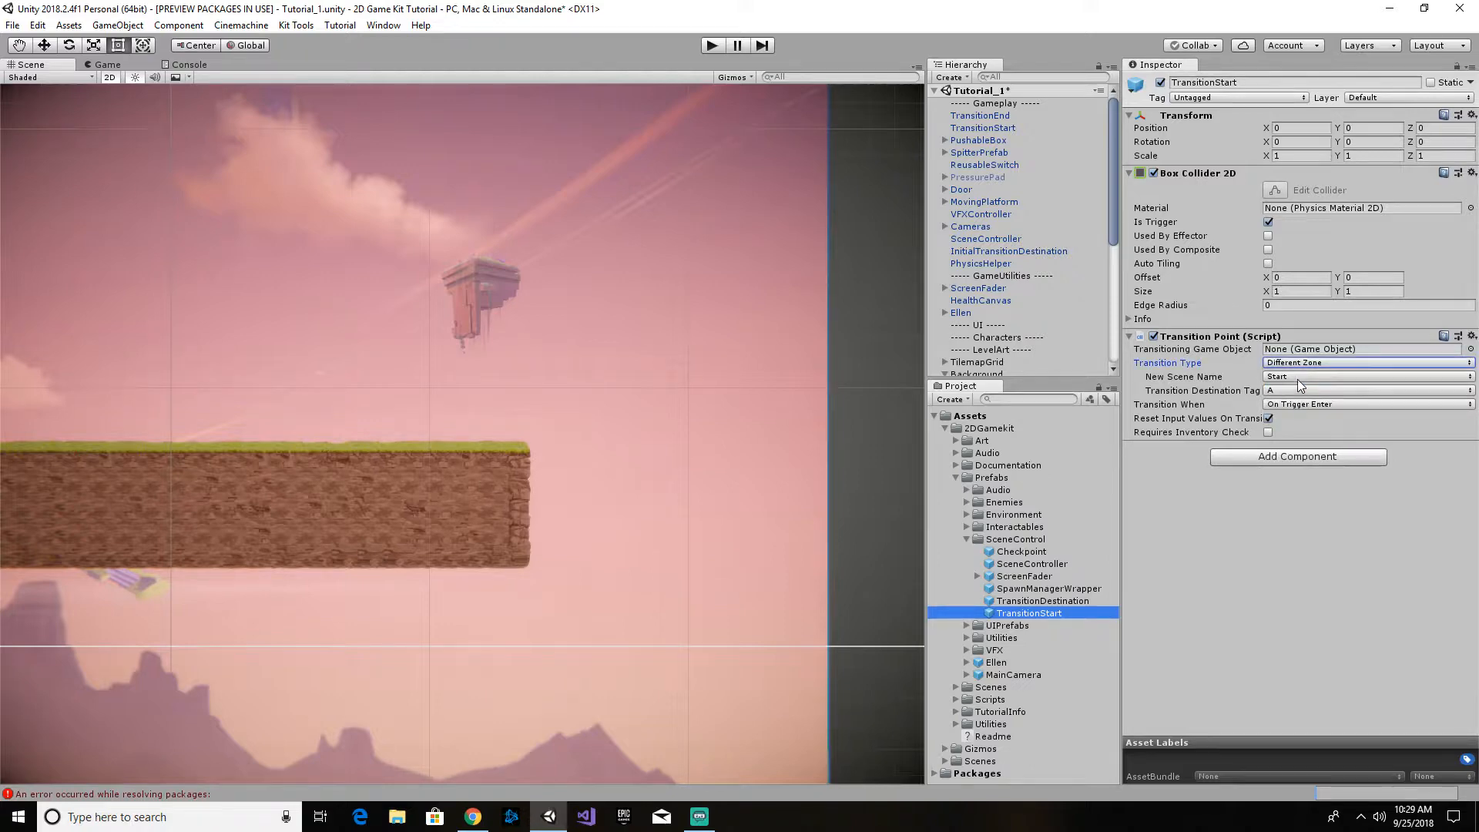
{"action": "left_click", "coordinate": [1347, 377]}
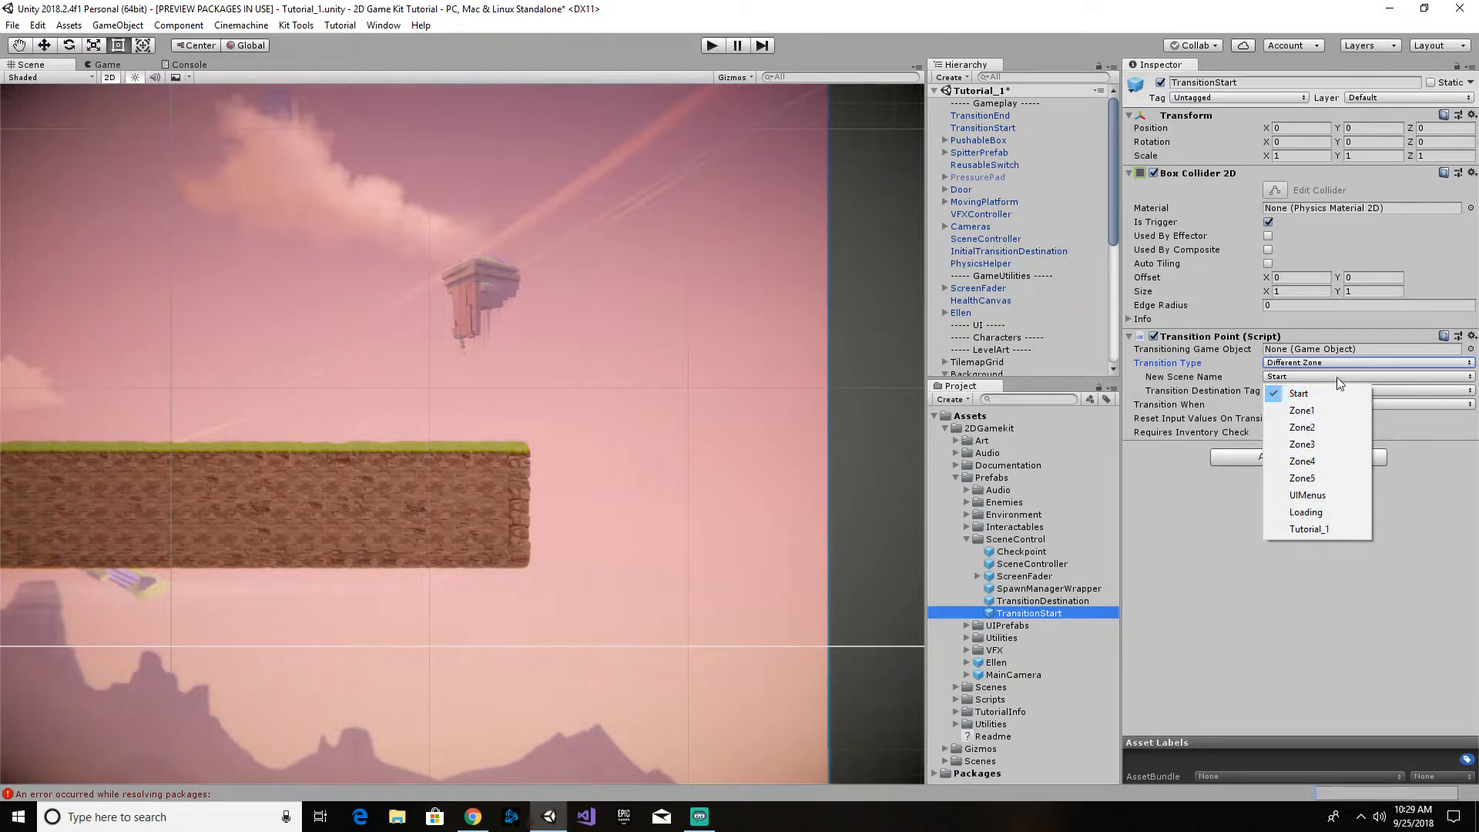
{"action": "left_click", "coordinate": [1430, 571]}
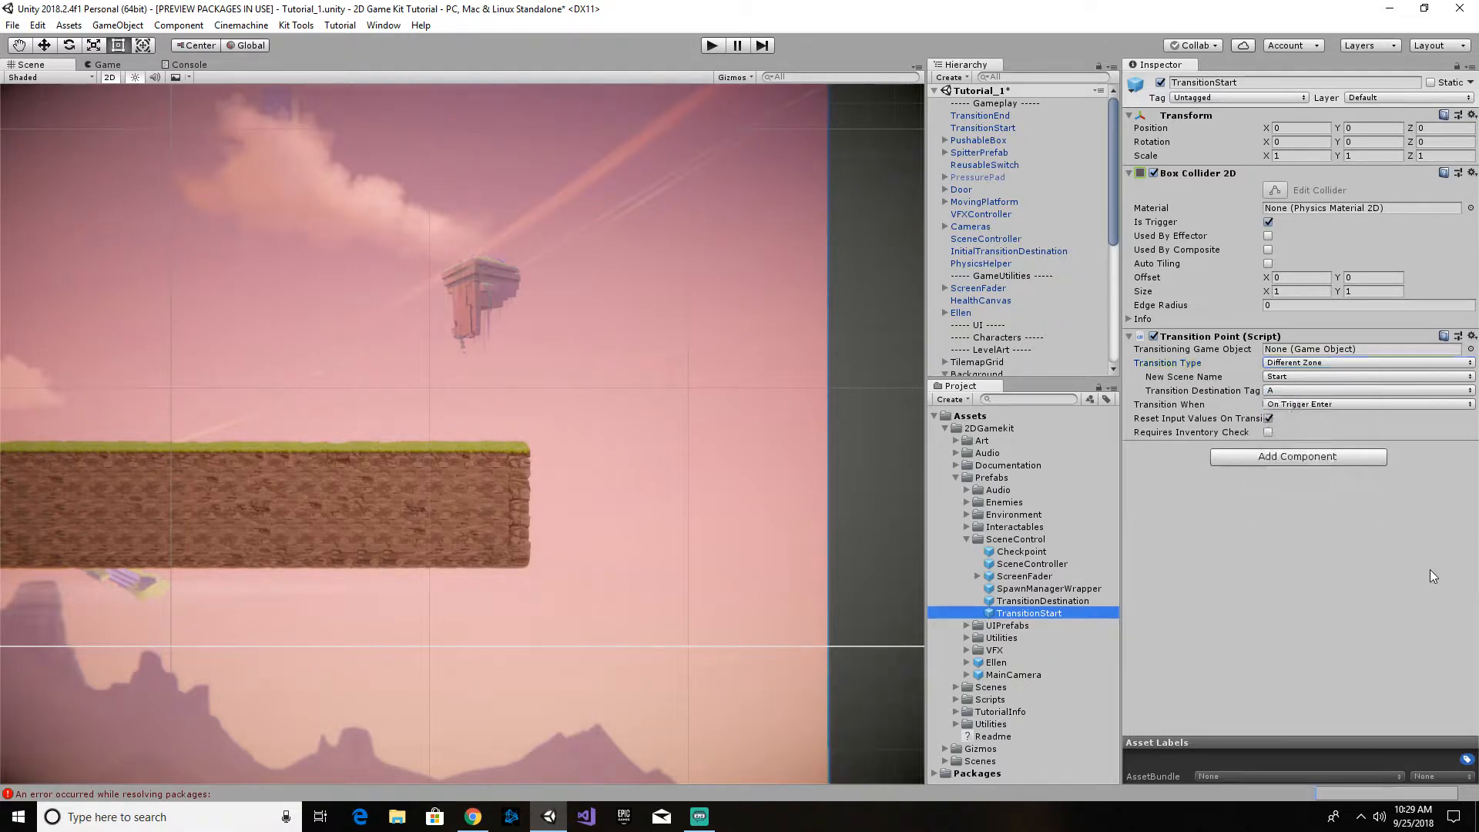
{"action": "left_click", "coordinate": [1347, 390]}
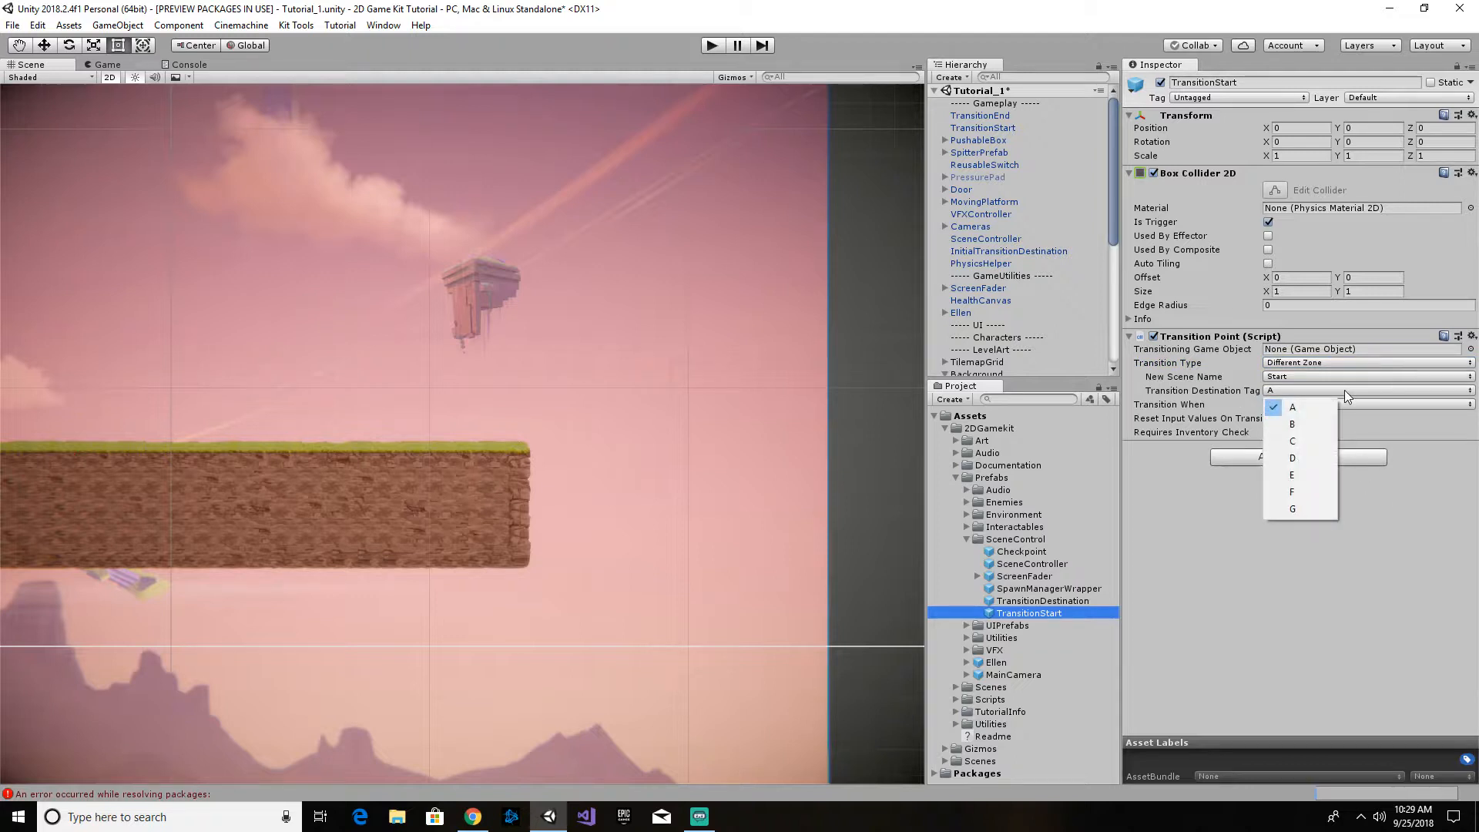
{"action": "left_click", "coordinate": [1421, 488]}
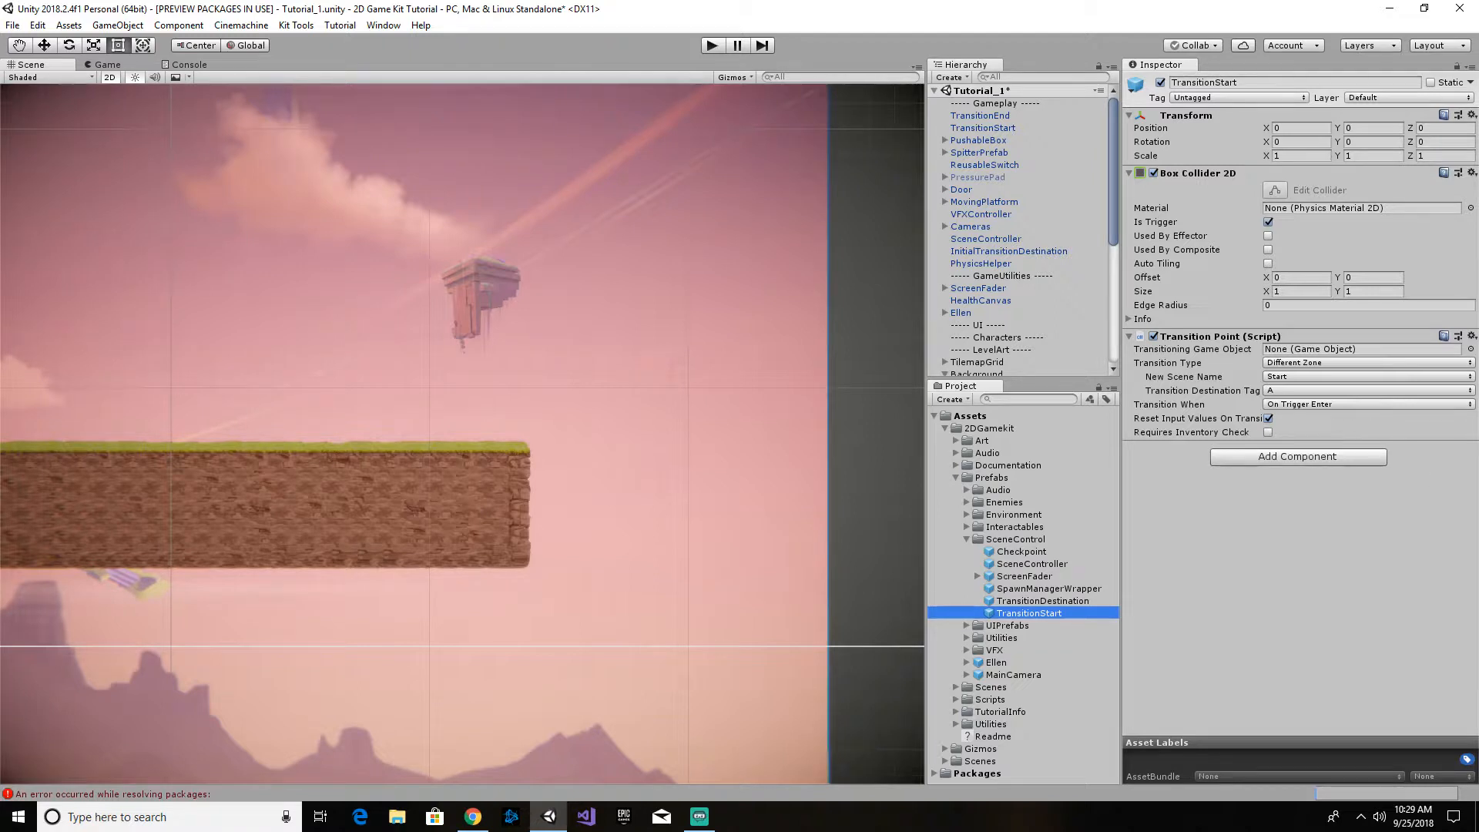
- Examine the TransitionDestination prefab's destination tag choices and toggle its Set State option on and back off
{"action": "left_click", "coordinate": [1033, 602]}
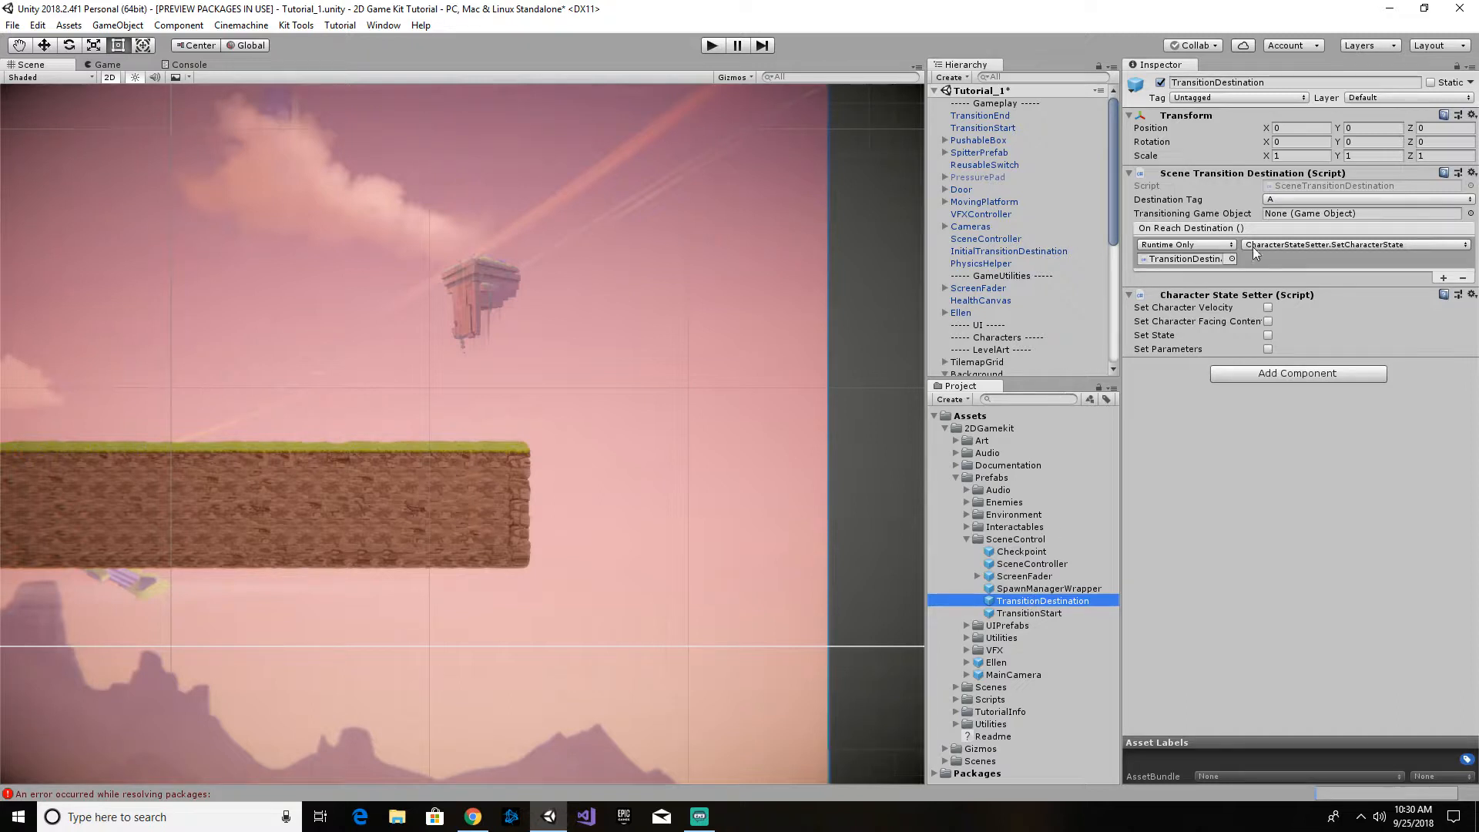
{"action": "left_click", "coordinate": [1283, 200]}
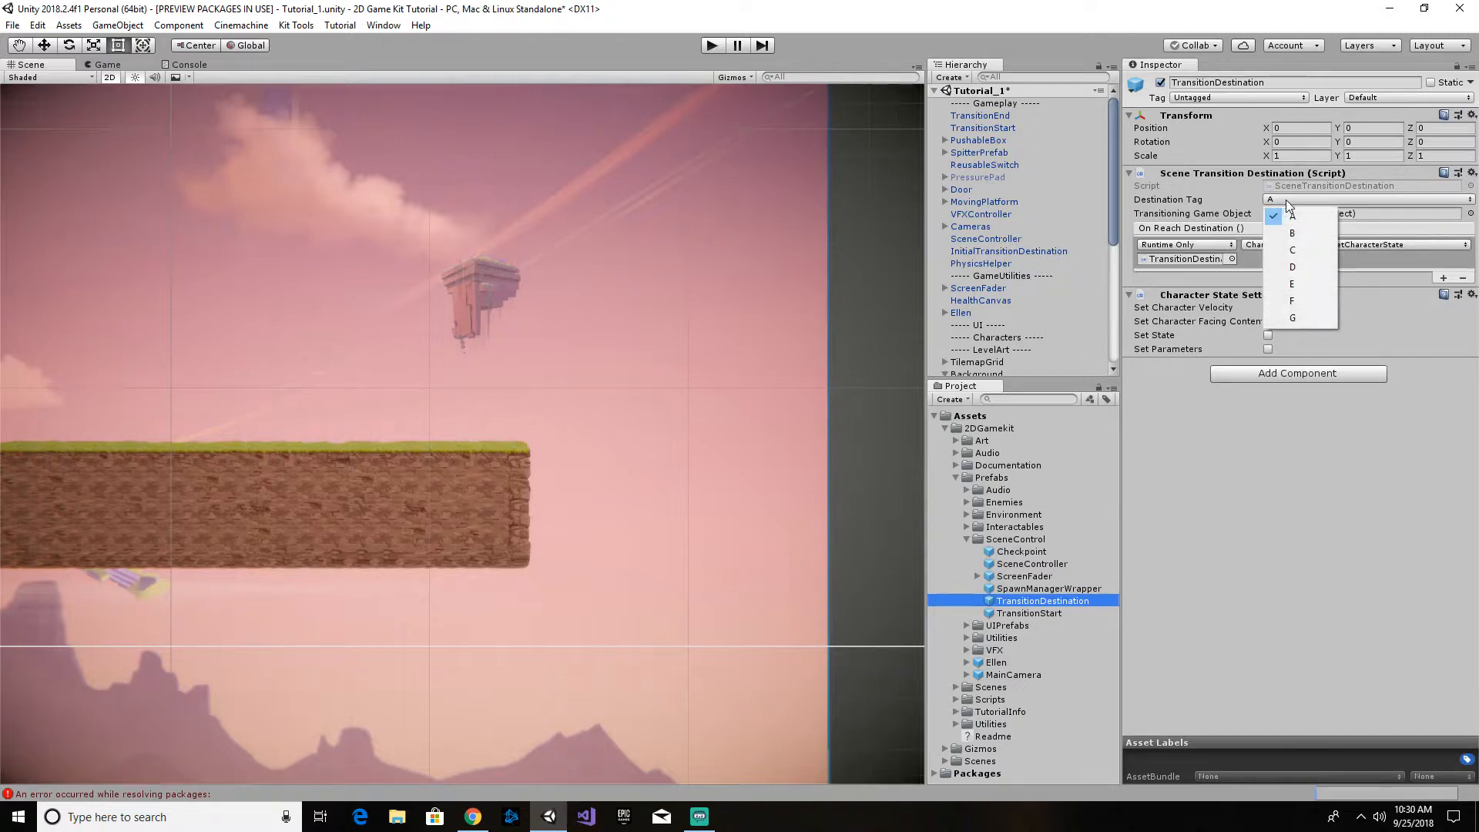
{"action": "left_click", "coordinate": [1403, 335]}
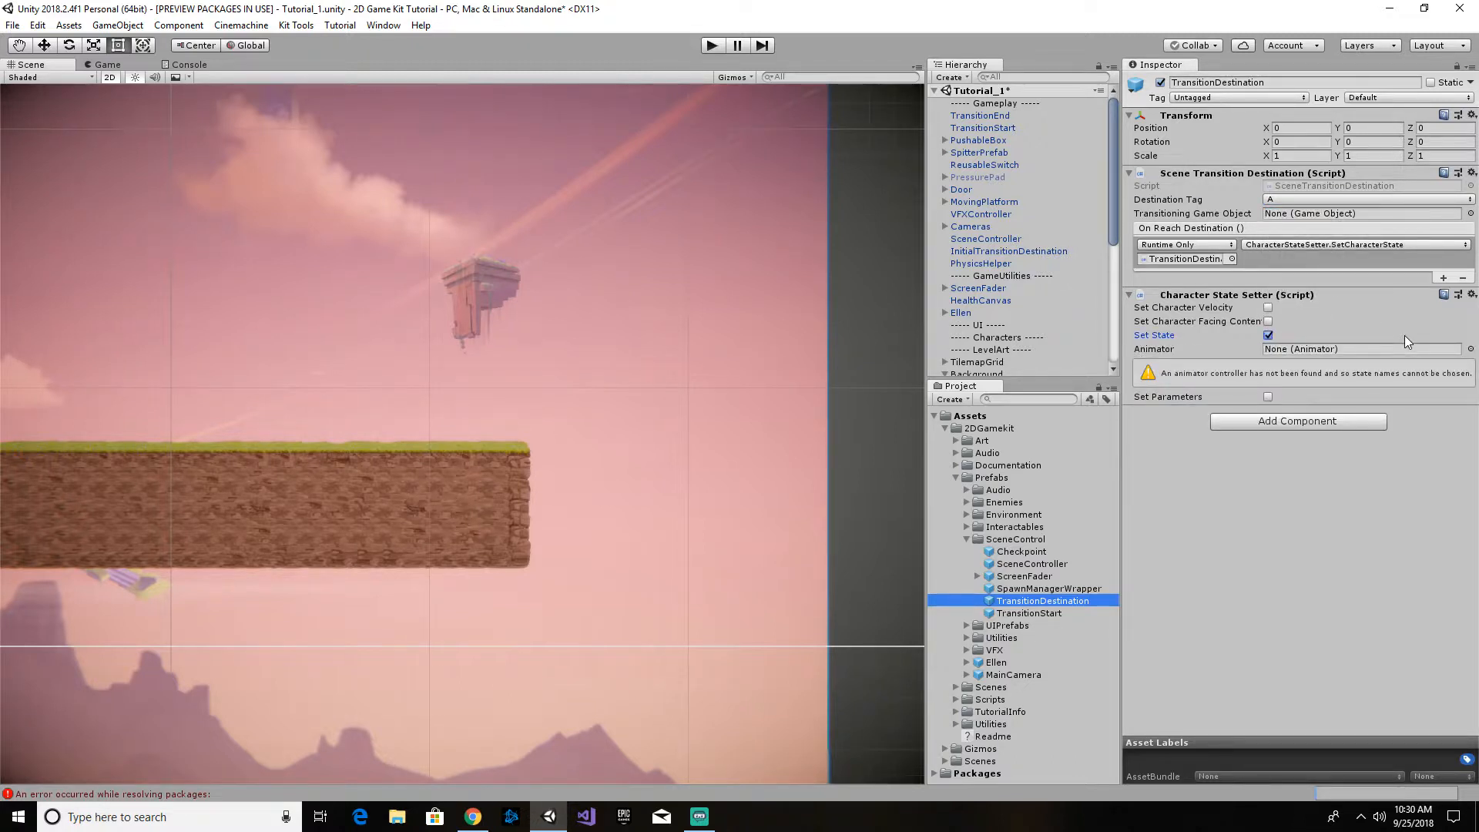
{"action": "left_click", "coordinate": [1404, 335]}
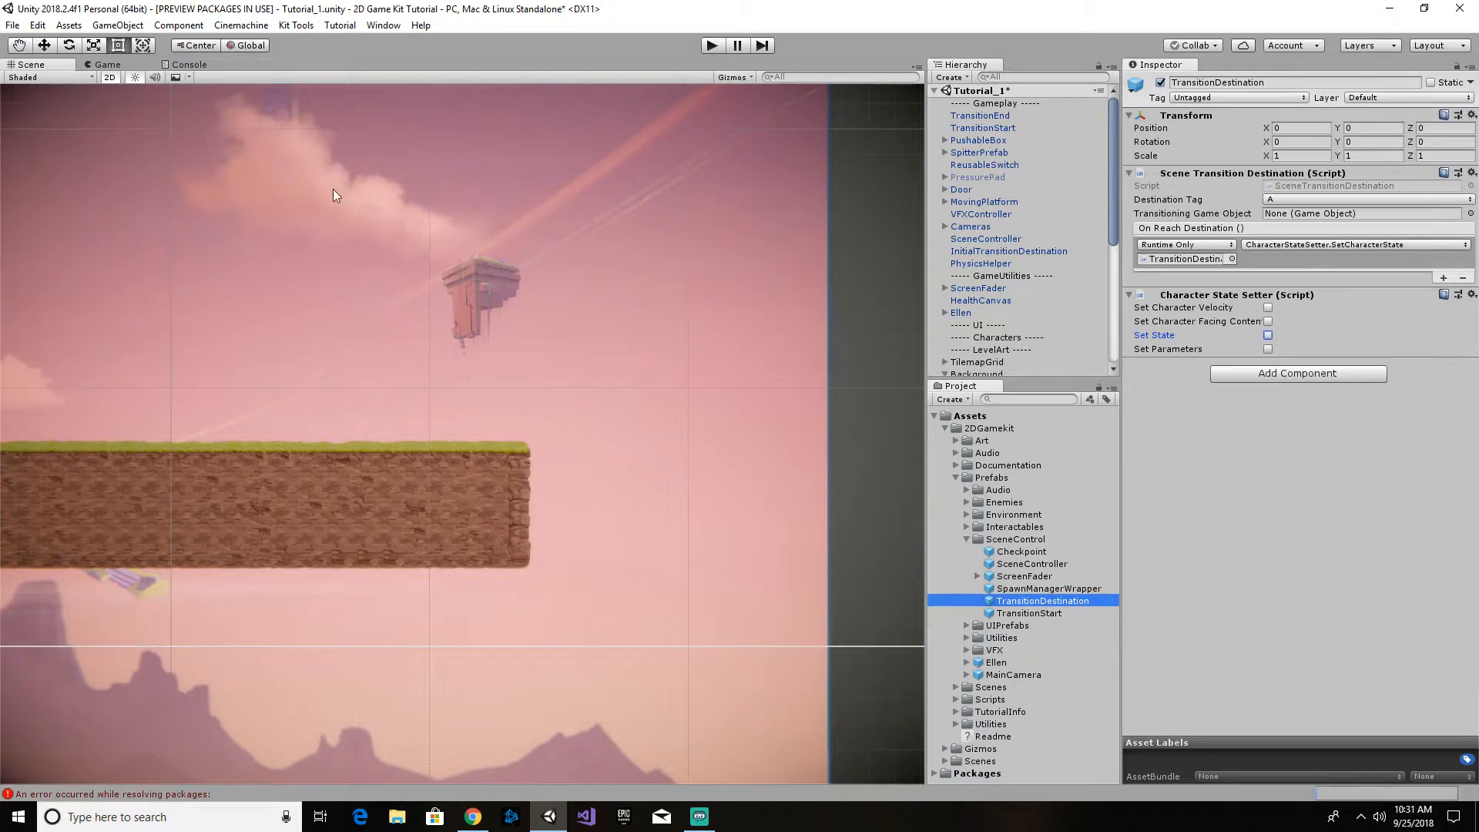
- Review the scenes included in the Build Settings and select TransitionStart in the level between the two checks
{"action": "left_click", "coordinate": [13, 26]}
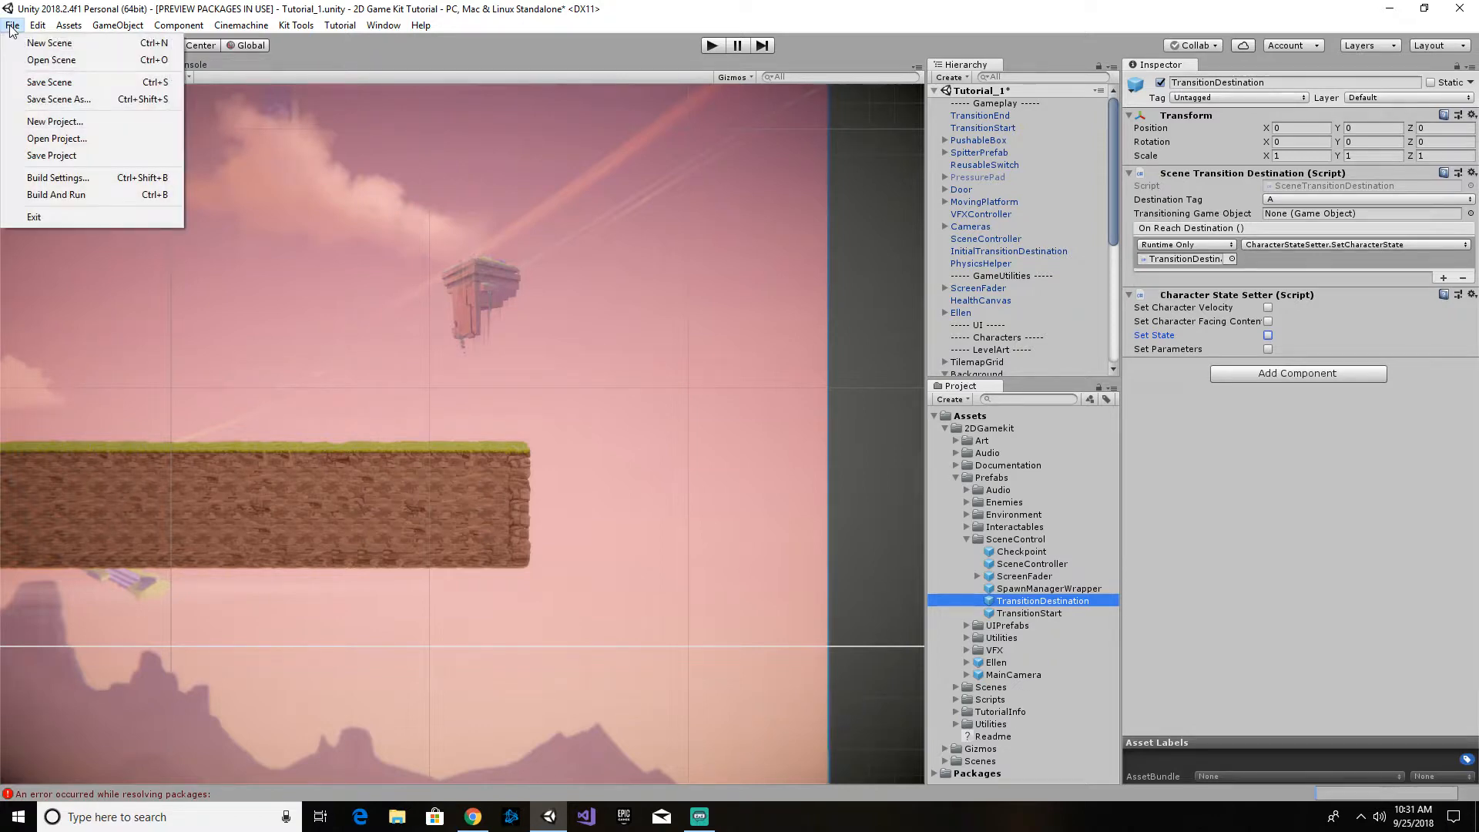
{"action": "left_click", "coordinate": [66, 178]}
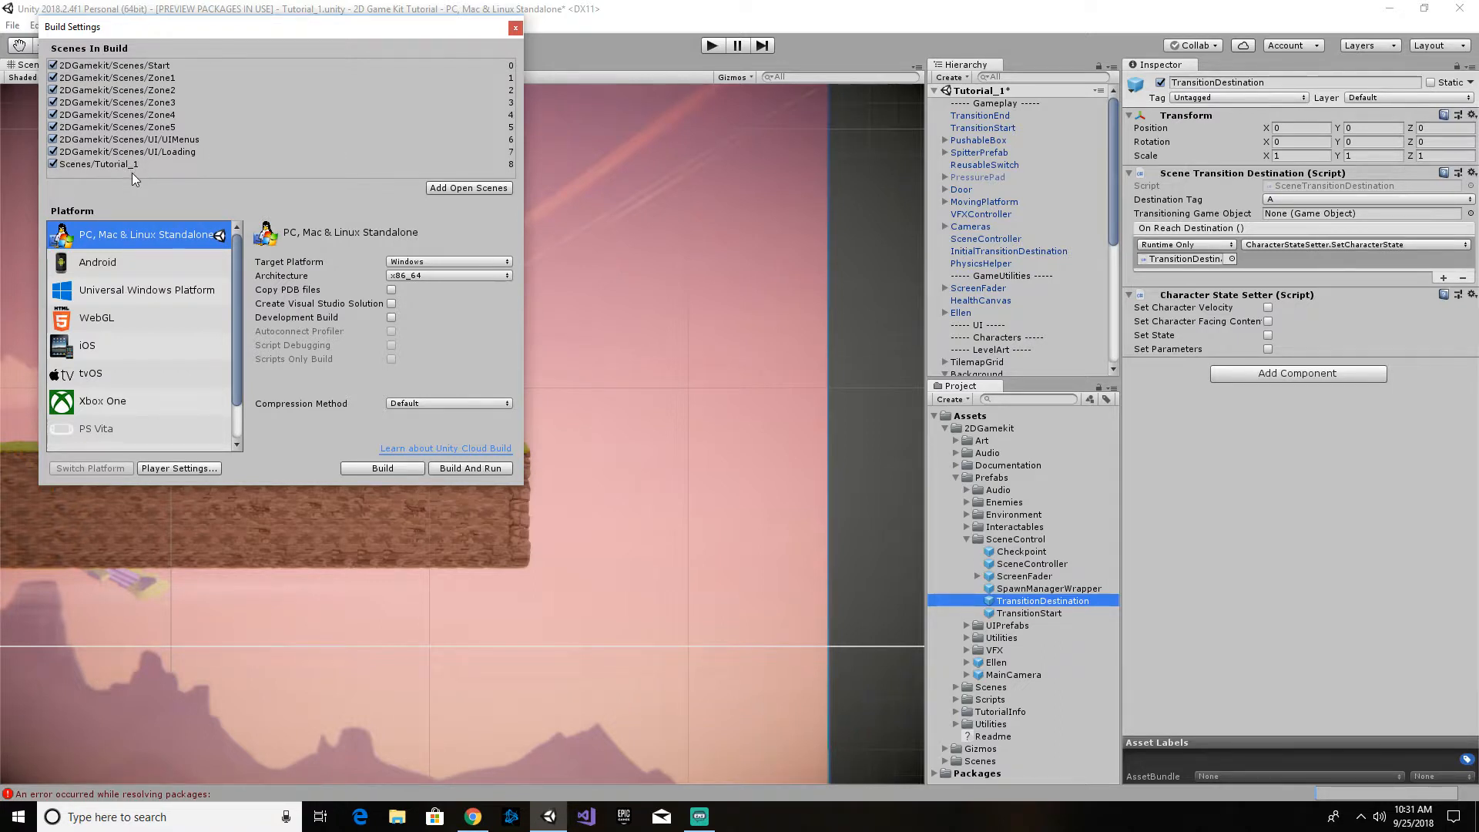
{"action": "left_click", "coordinate": [516, 28]}
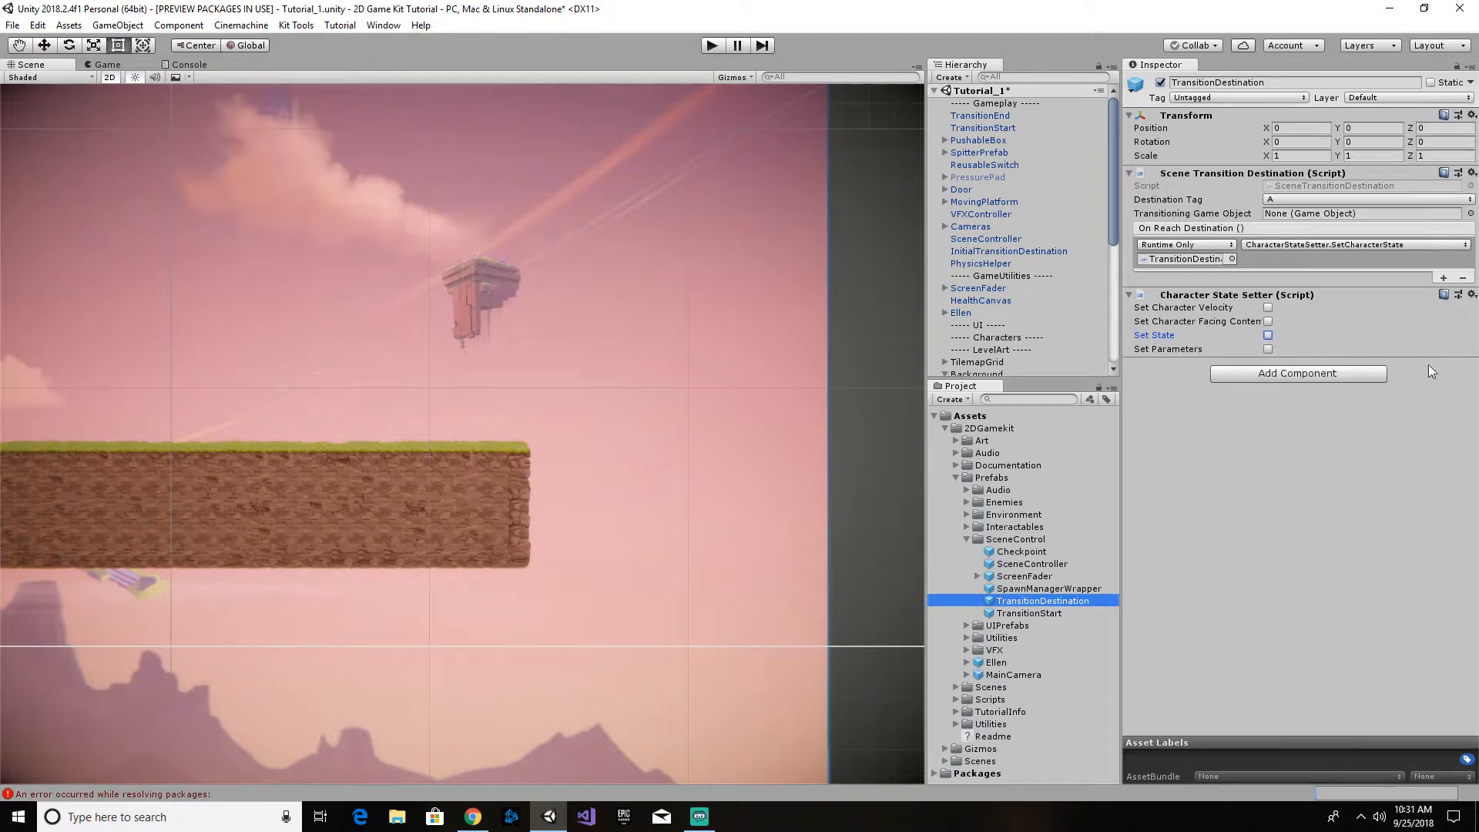
{"action": "left_click", "coordinate": [986, 128]}
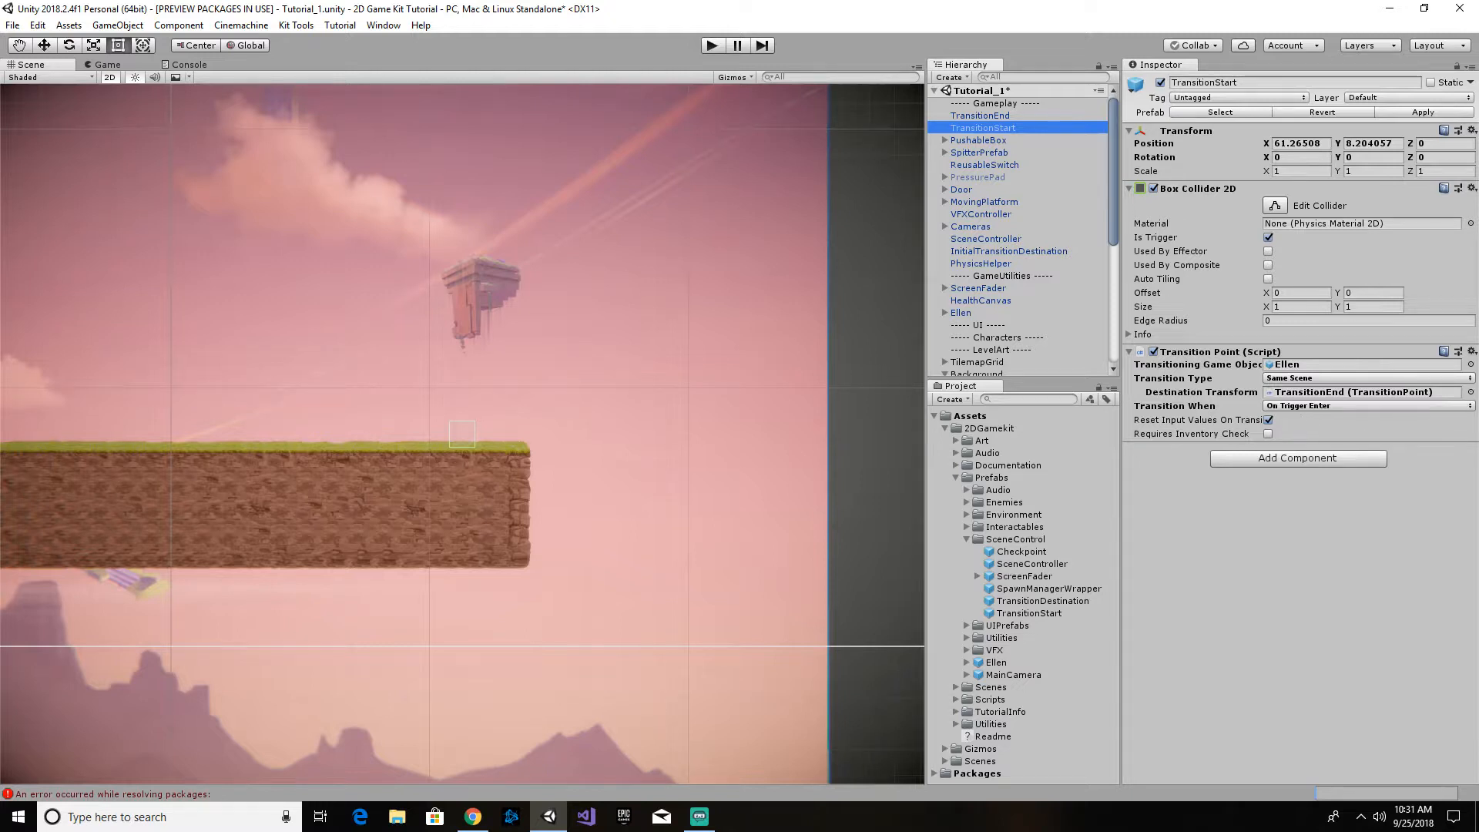
{"action": "key", "text": "alt+Tab"}
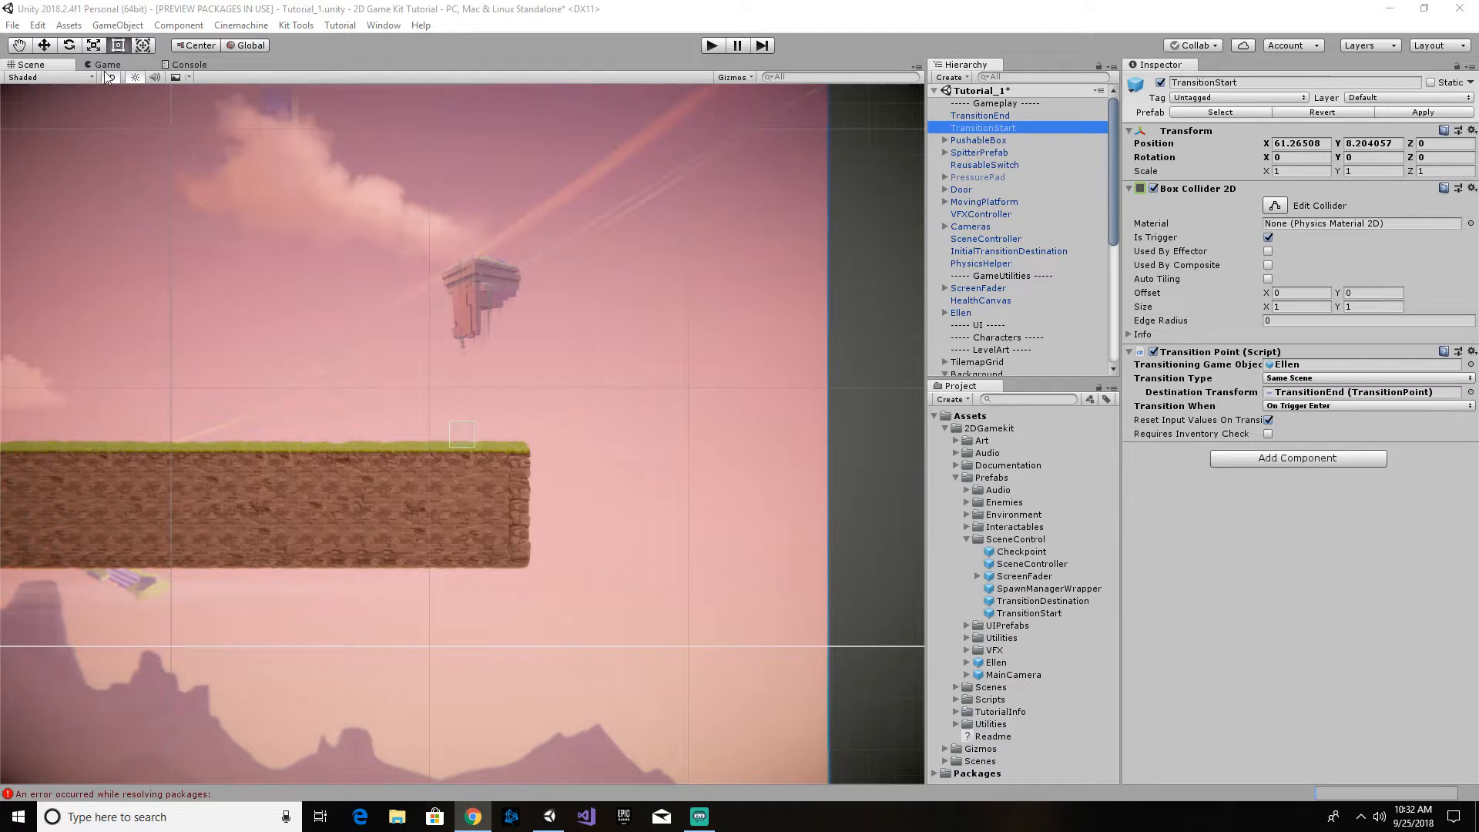
{"action": "left_click", "coordinate": [11, 26]}
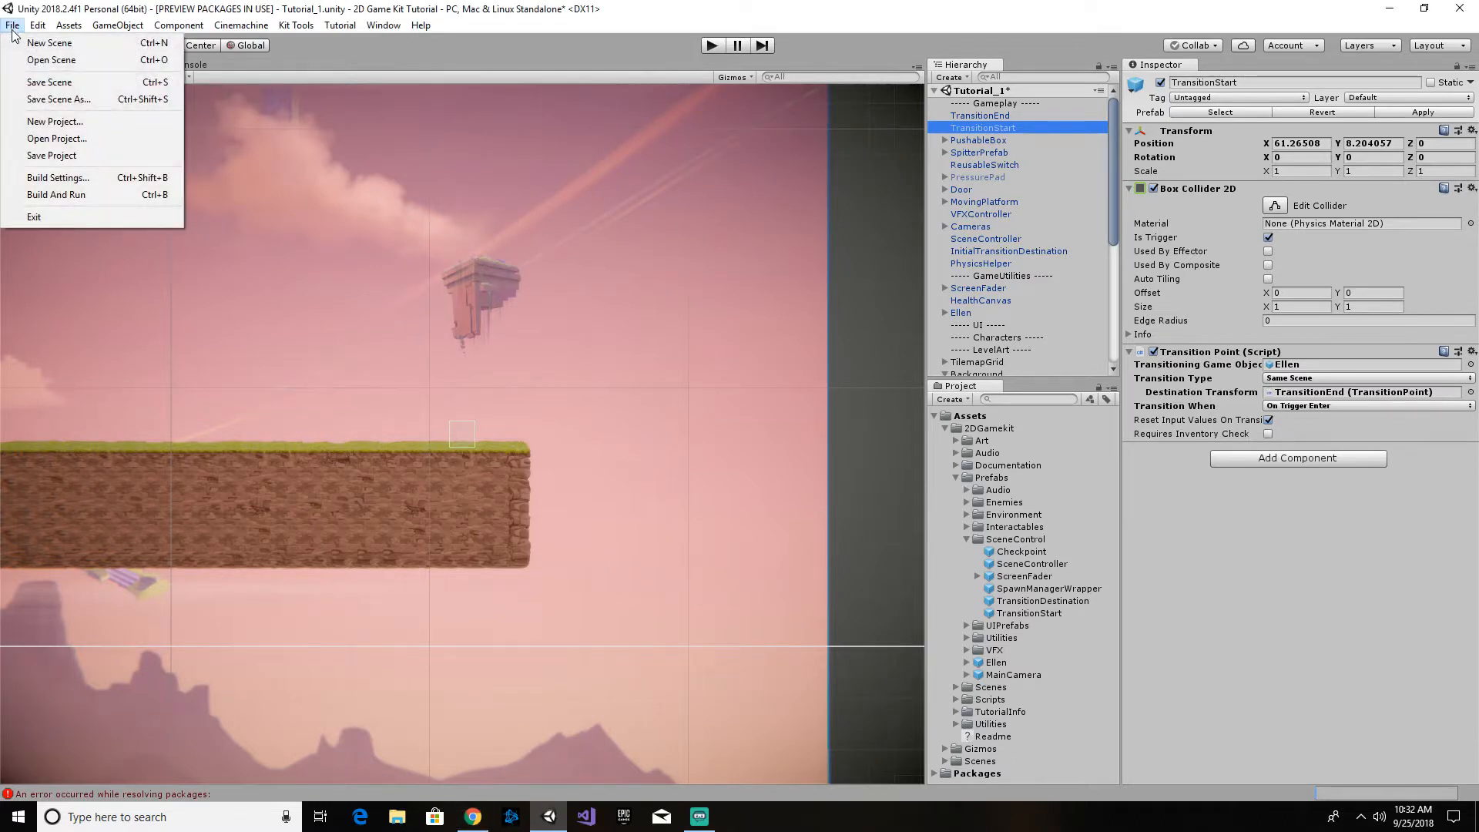
{"action": "left_click", "coordinate": [46, 178]}
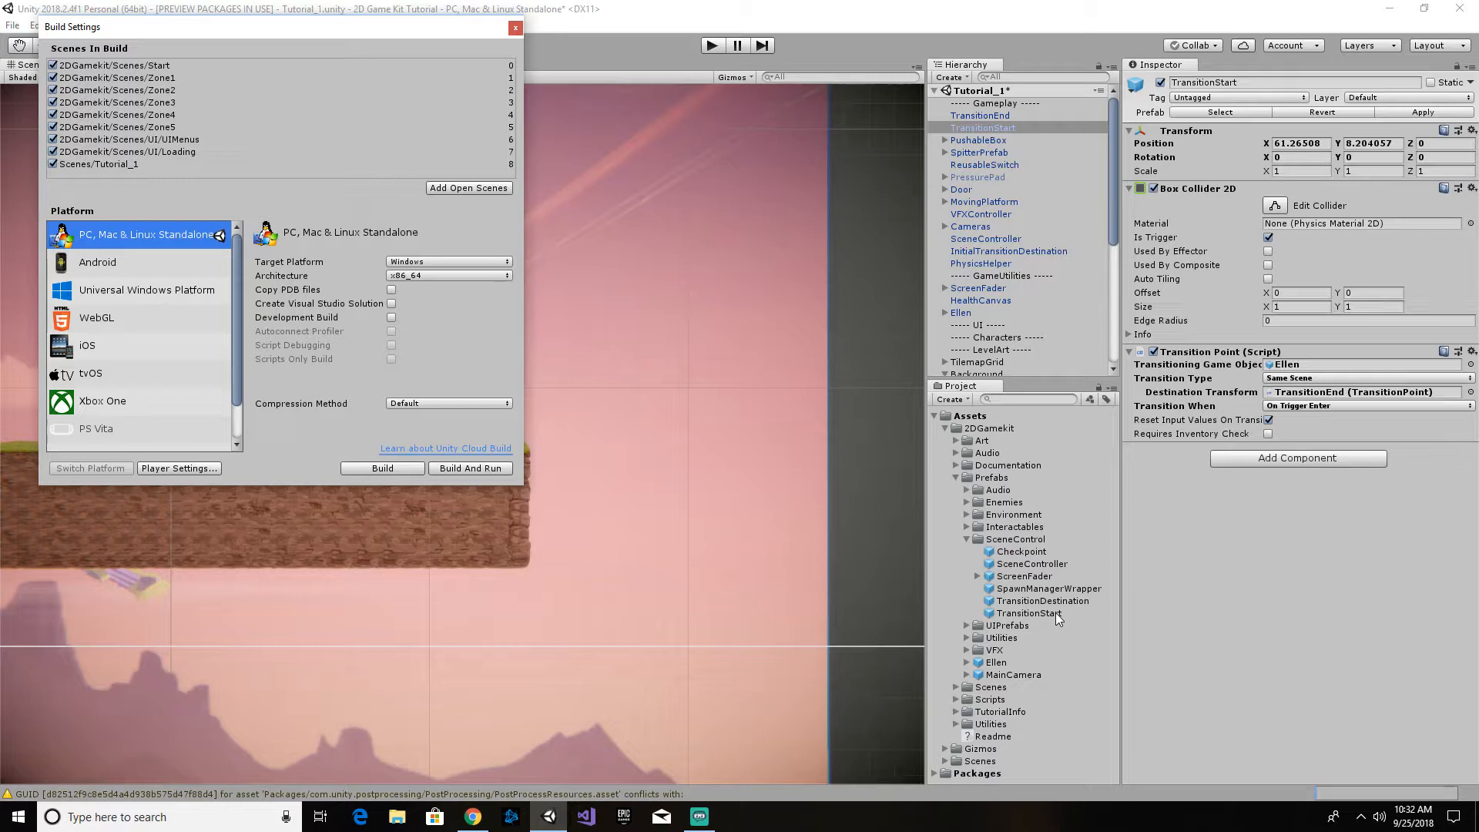
- Close the Build Settings, collapse the SceneControl folder and expand the Documentation folder down to its Sources and Components files
{"action": "left_click", "coordinate": [966, 540]}
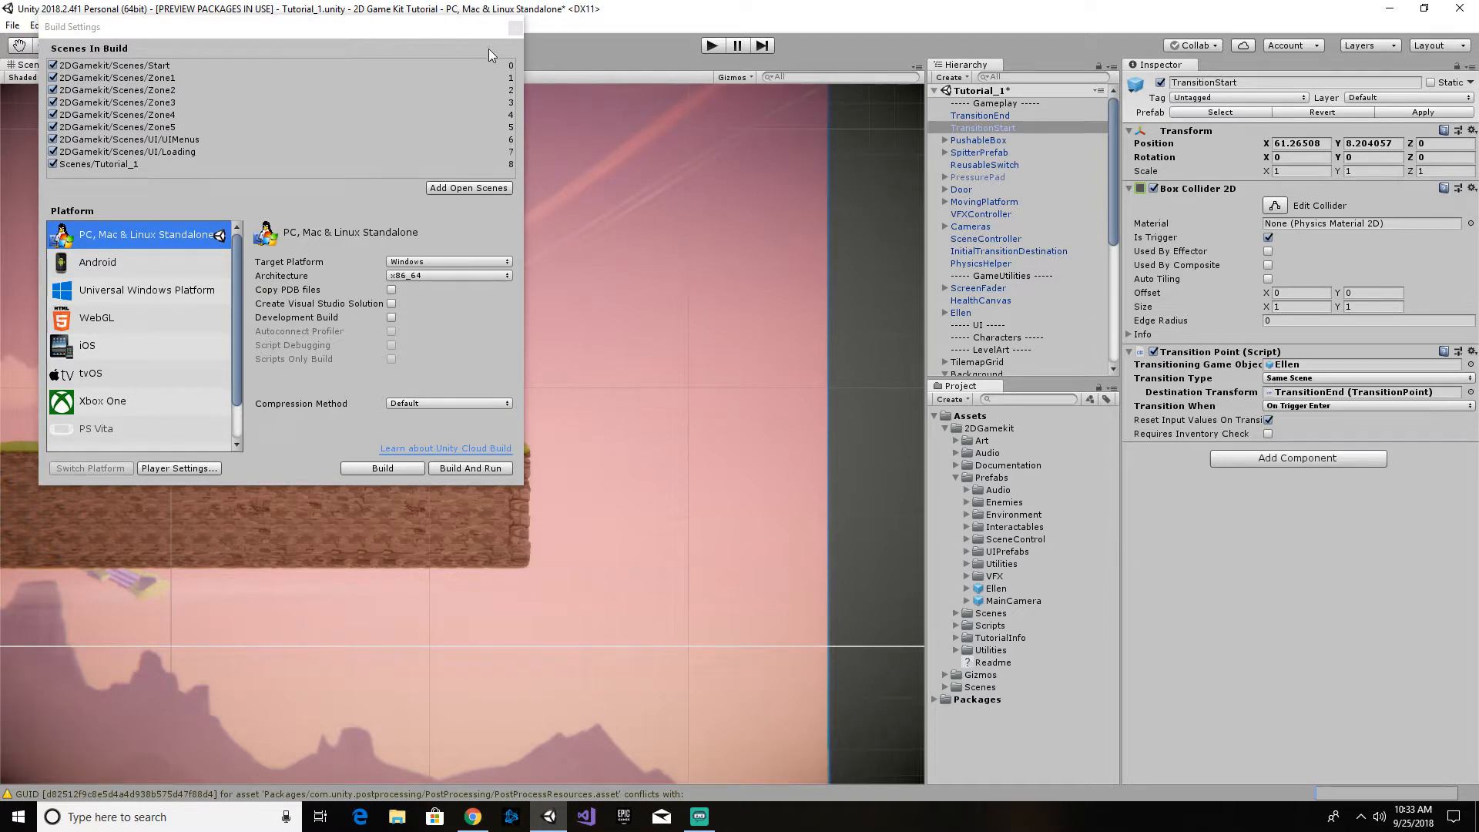
{"action": "left_click", "coordinate": [515, 28]}
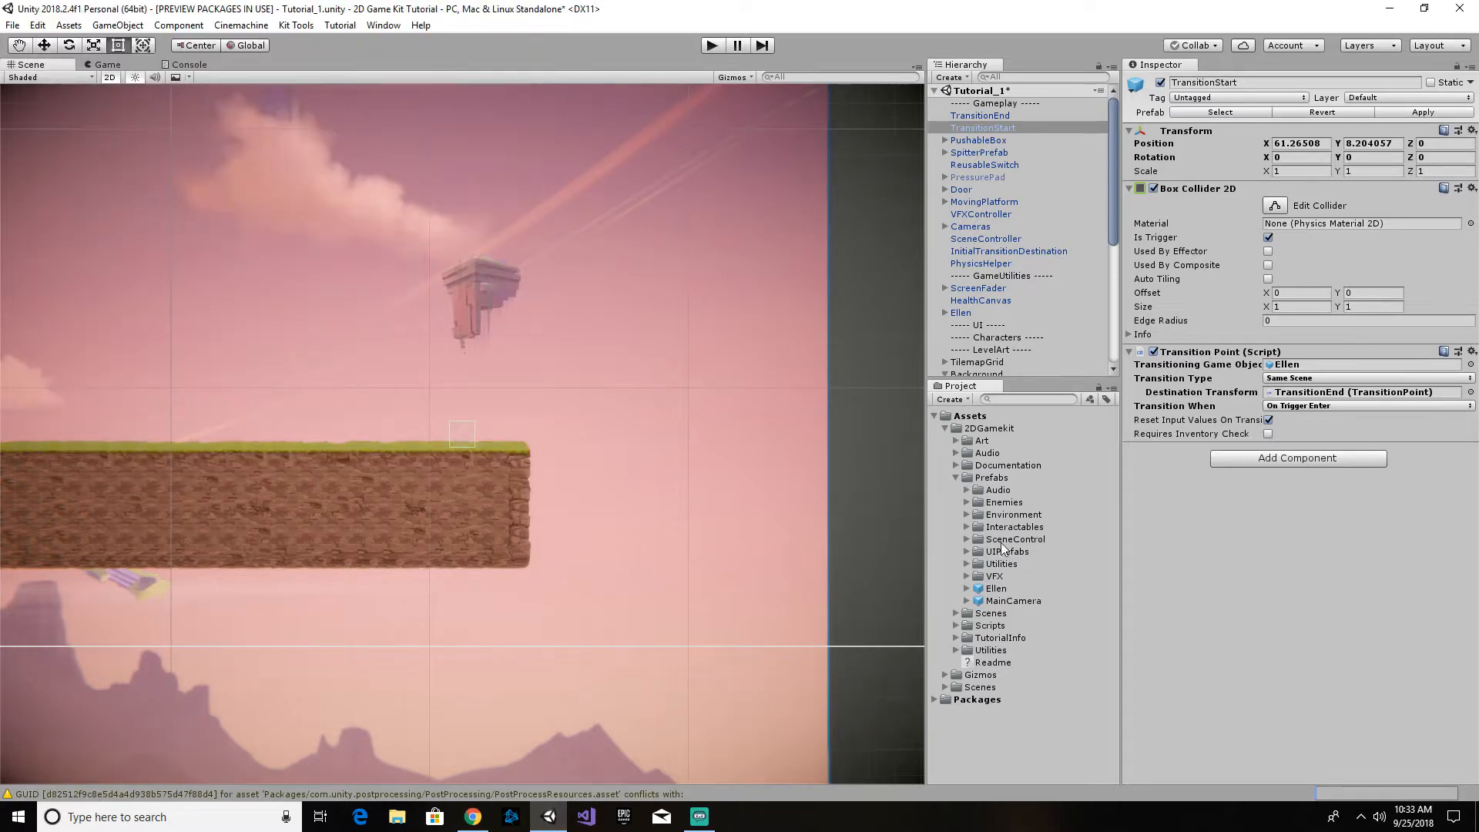
{"action": "left_click", "coordinate": [957, 466]}
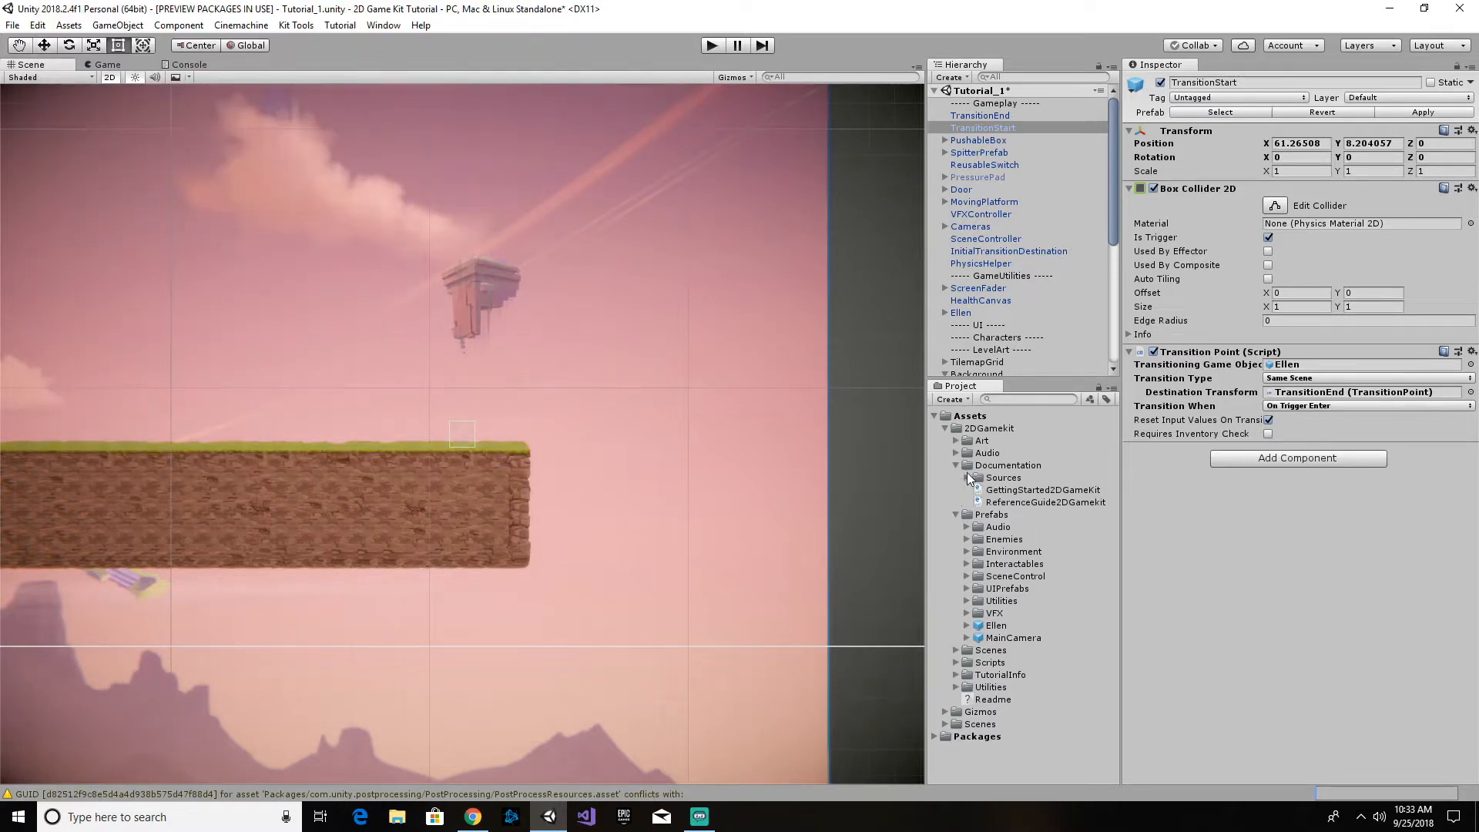
{"action": "left_click", "coordinate": [967, 479]}
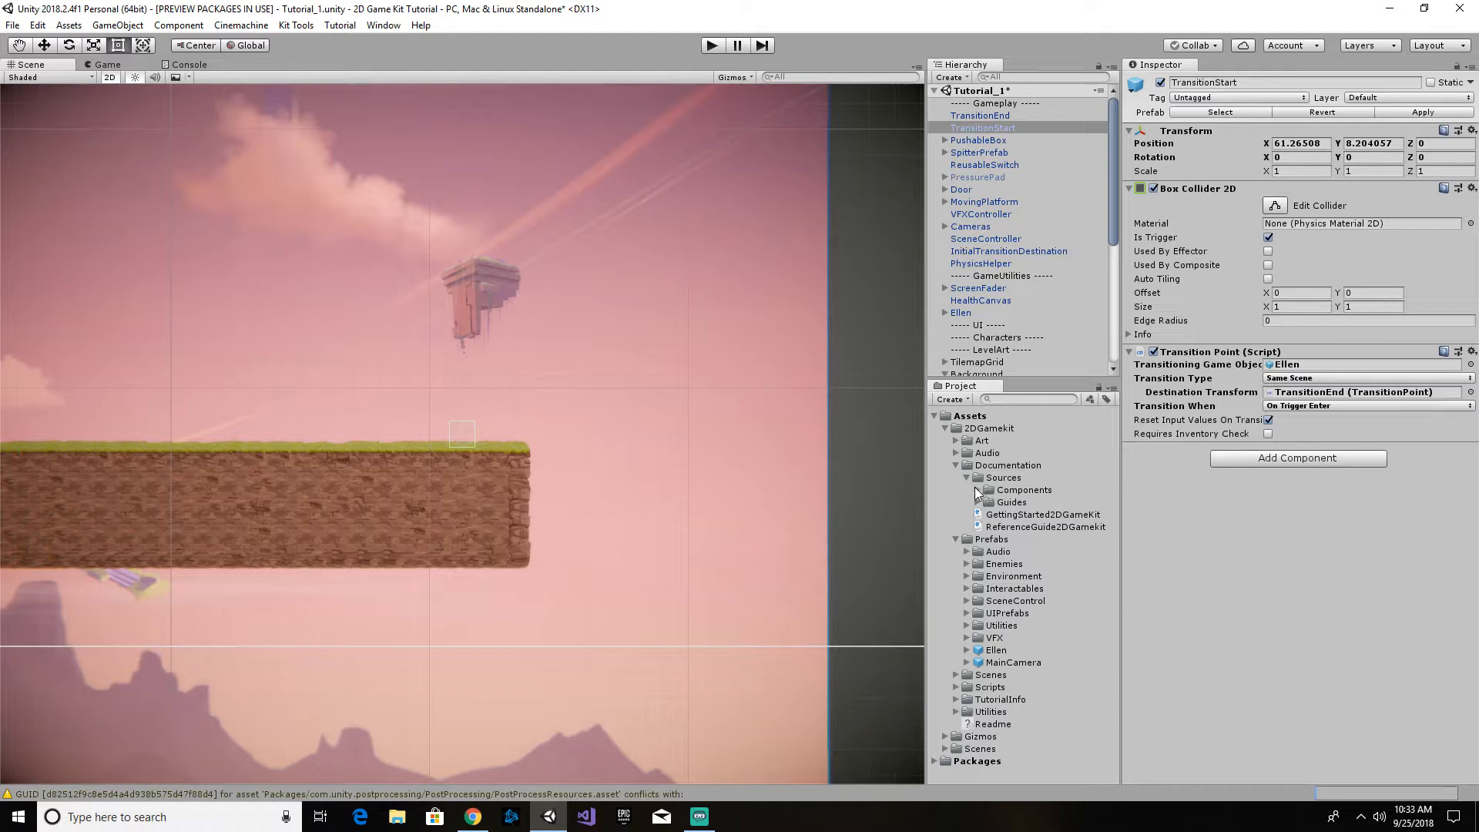
{"action": "left_click", "coordinate": [978, 490]}
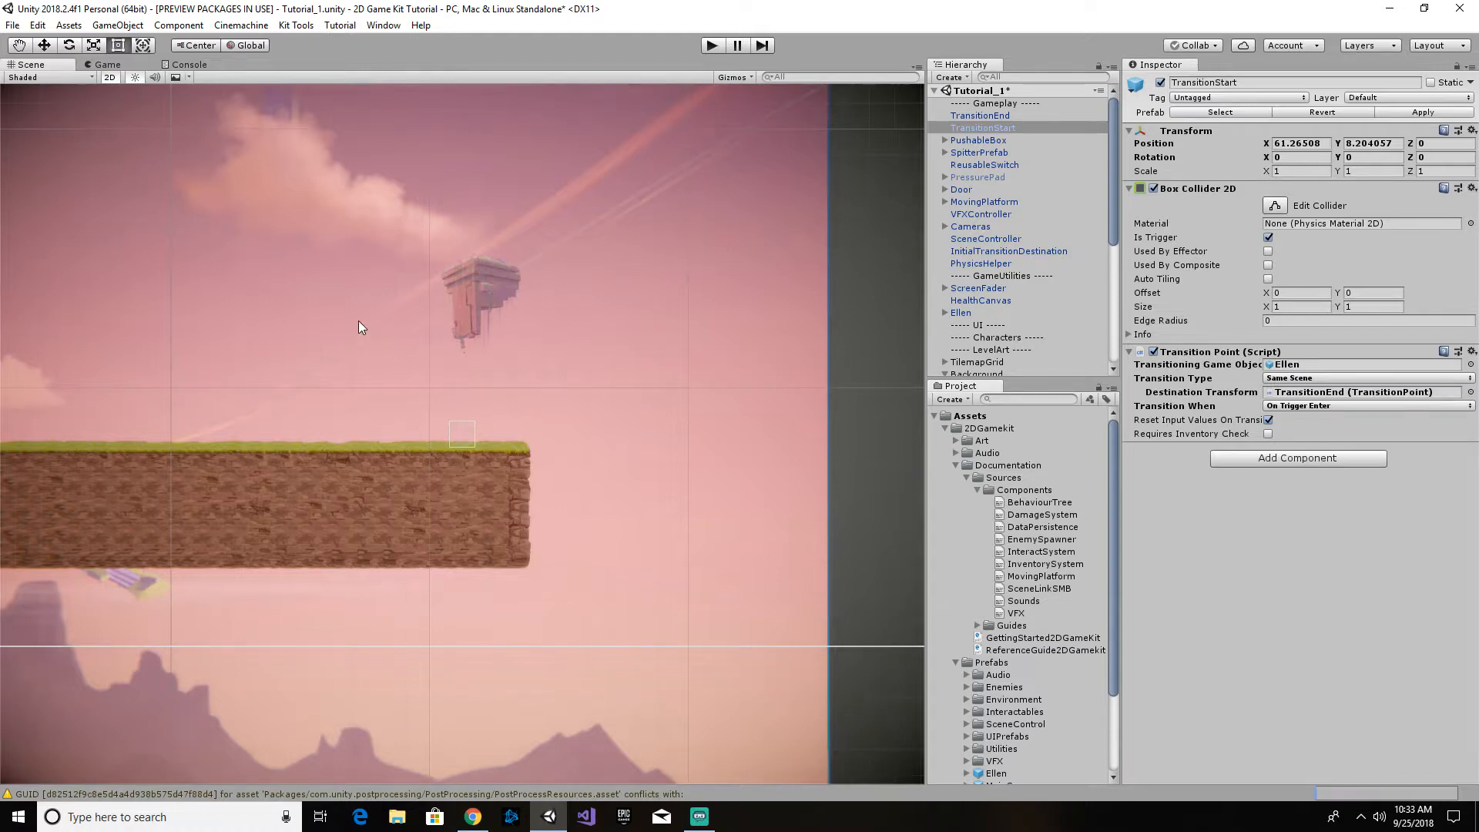
- Look over the level layout from the TransitionStart platform past the box and door to Ellen's starting area
{"action": "scroll", "coordinate": [358, 320], "scroll_direction": "down", "scroll_amount": 5}
{"action": "middle_click_drag", "start_coordinate": [510, 335], "coordinate": [920, 364]}
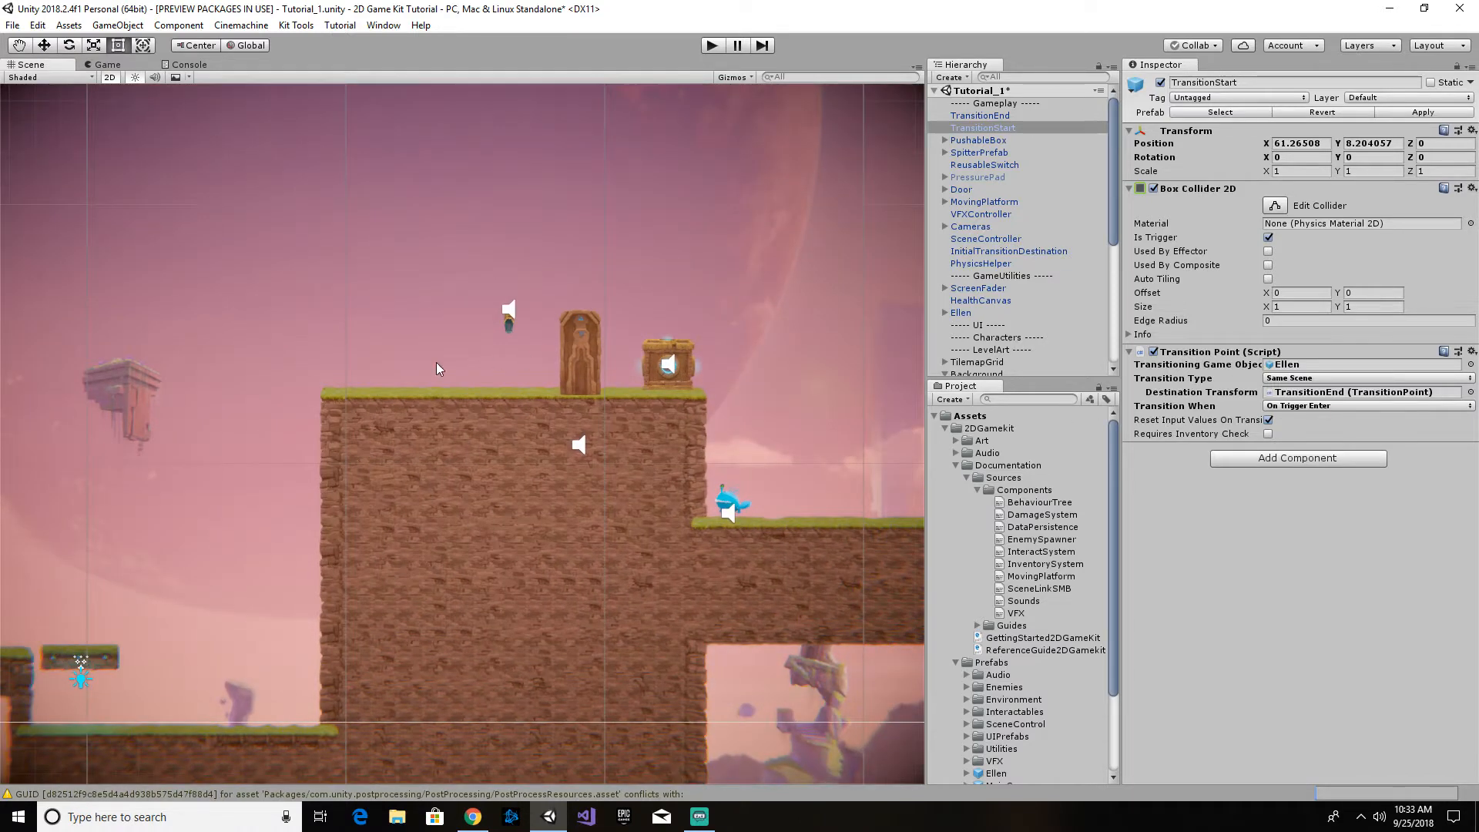
{"action": "middle_click_drag", "start_coordinate": [436, 362], "coordinate": [738, 276]}
{"action": "middle_click_drag", "start_coordinate": [390, 374], "coordinate": [478, 320]}
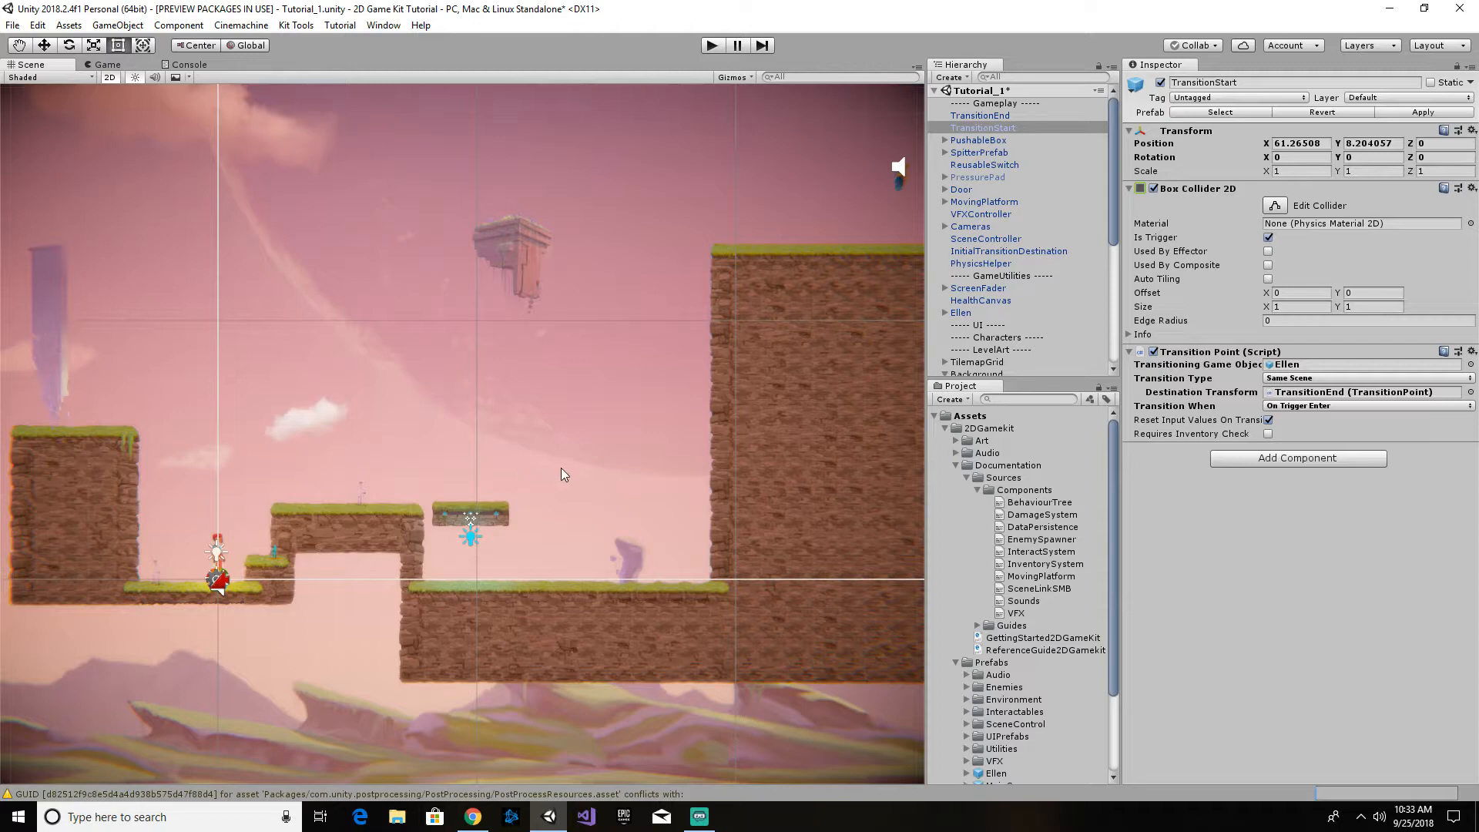
{"action": "middle_click_drag", "start_coordinate": [561, 474], "coordinate": [314, 404]}
{"action": "middle_click_drag", "start_coordinate": [579, 362], "coordinate": [683, 419]}
{"action": "middle_click_drag", "start_coordinate": [403, 370], "coordinate": [591, 328]}
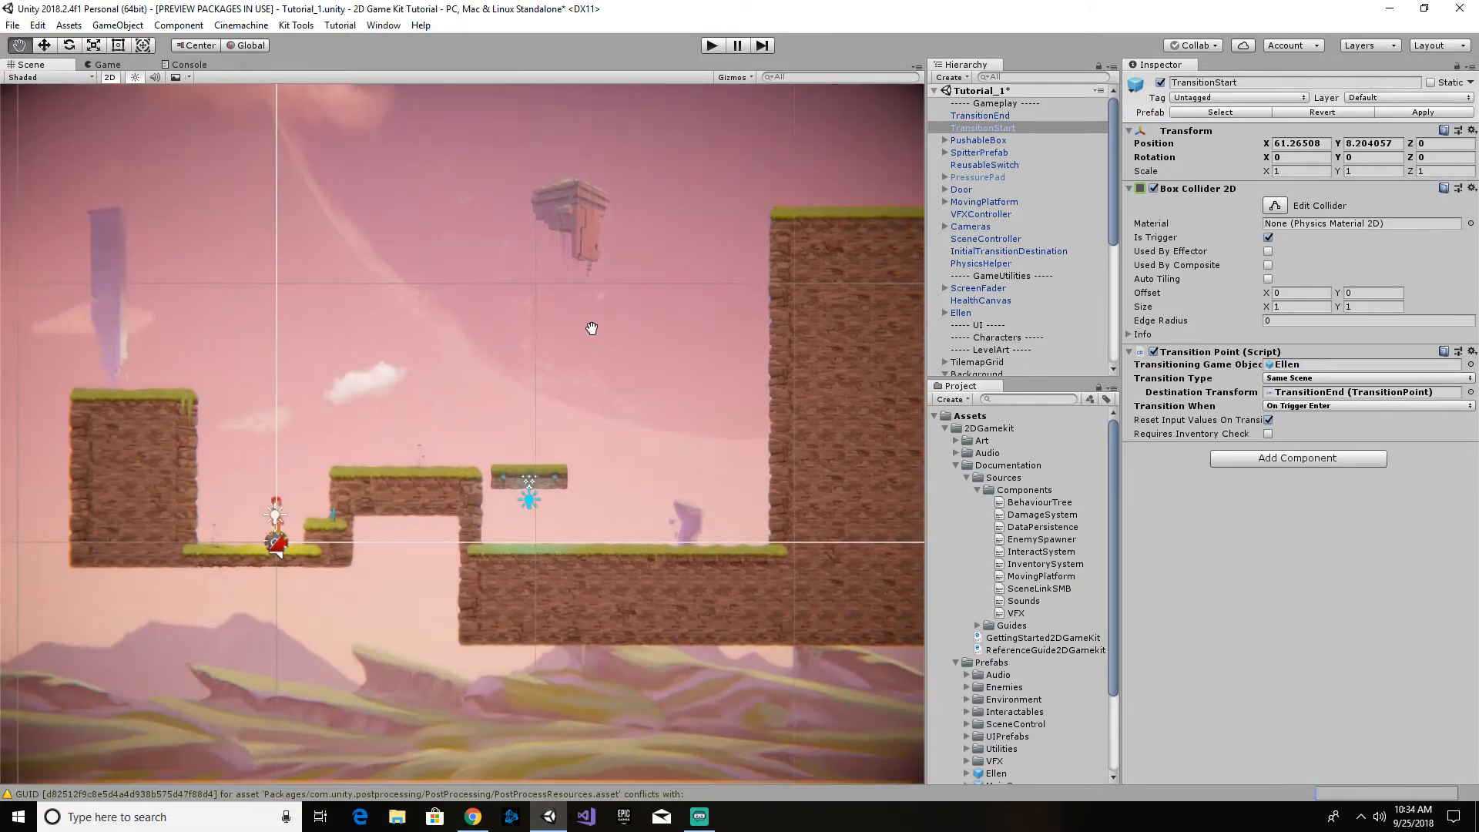
{"action": "scroll", "coordinate": [359, 450], "scroll_direction": "up", "scroll_amount": 5}
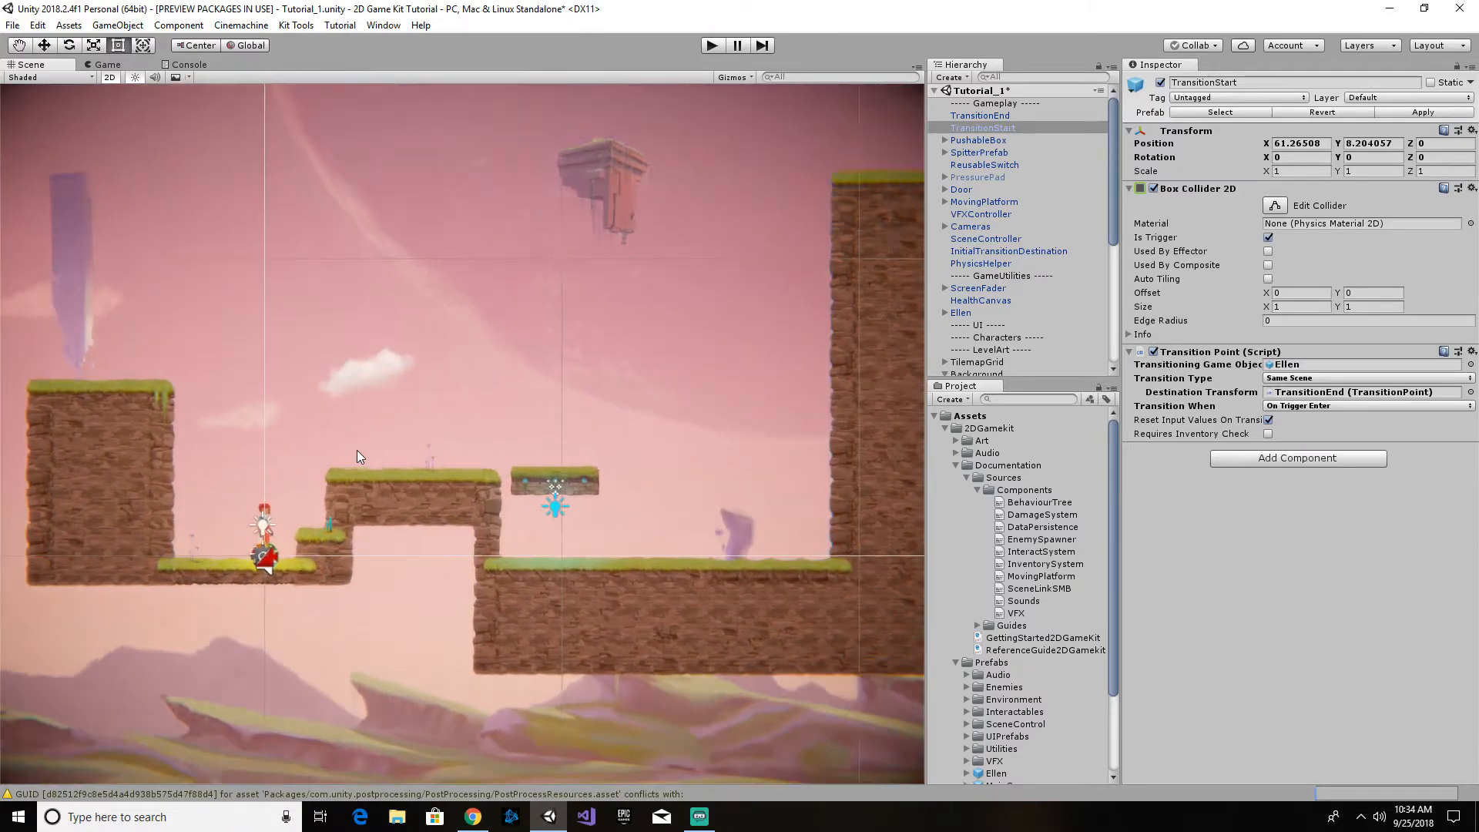
{"action": "scroll", "coordinate": [359, 450], "scroll_direction": "up", "scroll_amount": 3}
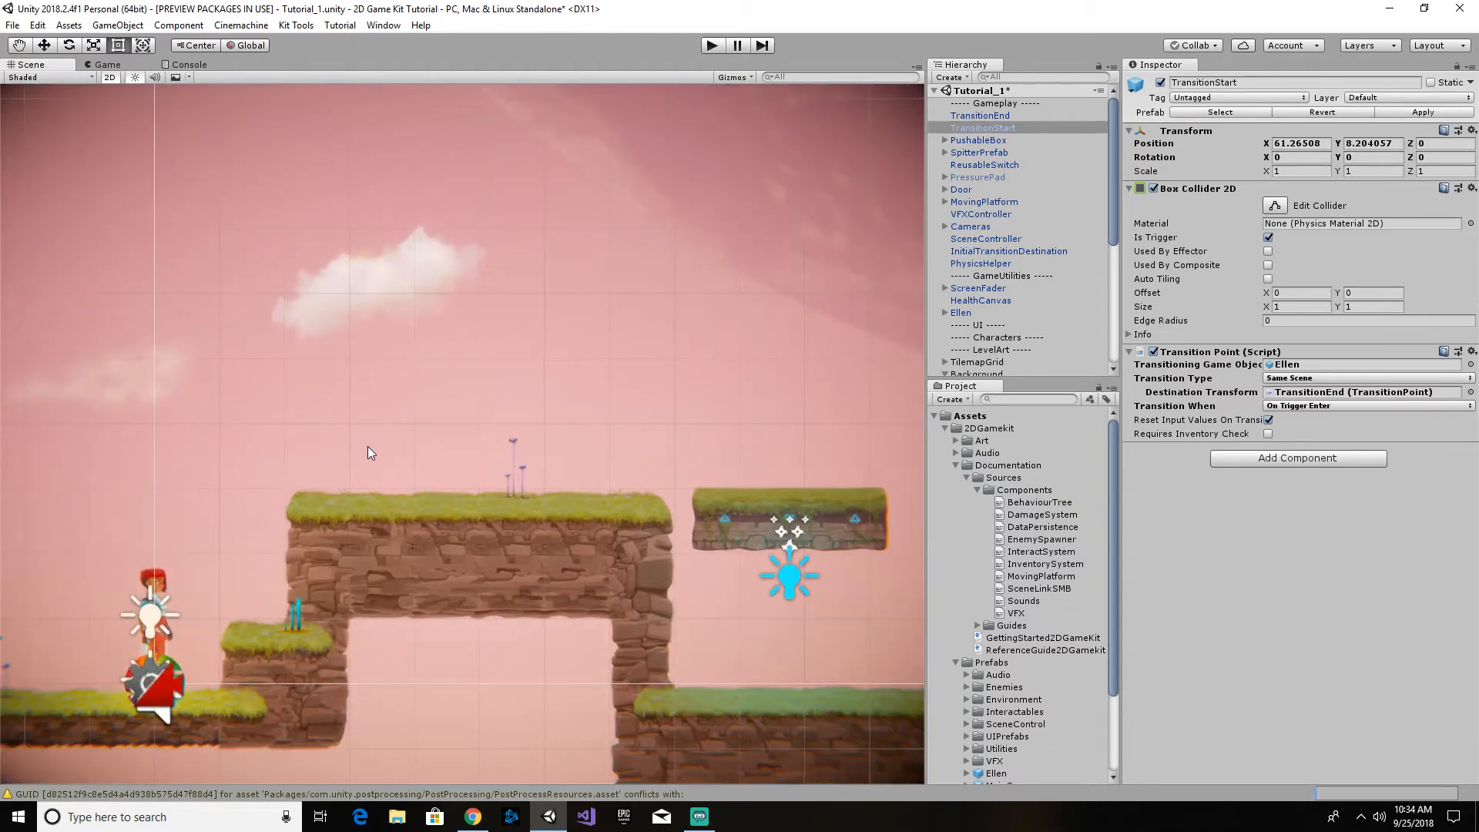
{"action": "middle_click_drag", "start_coordinate": [368, 446], "coordinate": [526, 277]}
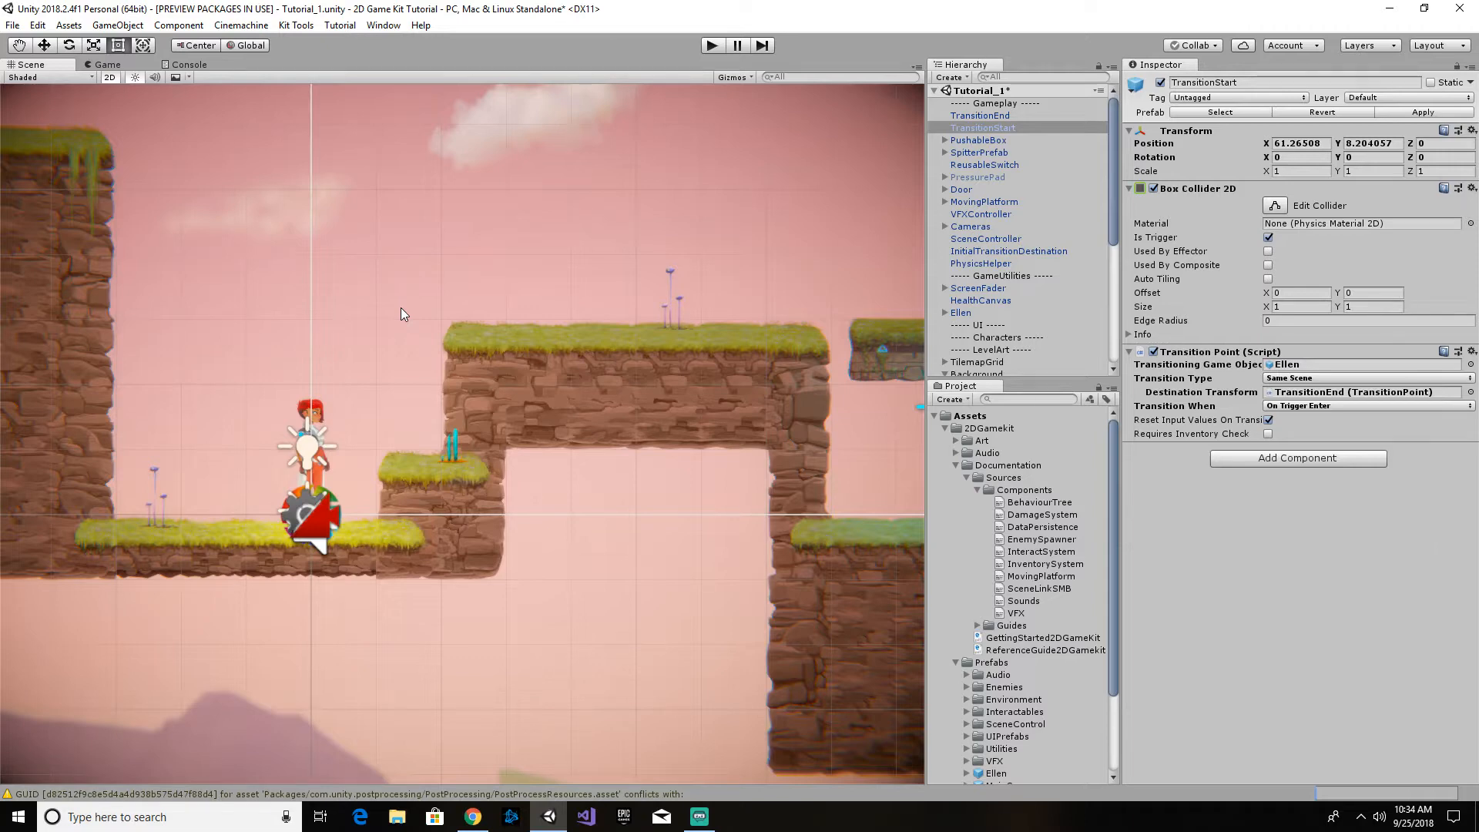
- Look over the level layout from Ellen's starting area to the switch, door and pushable box, and back to Ellen
{"action": "middle_click_drag", "start_coordinate": [722, 413], "coordinate": [394, 372]}
{"action": "middle_click_drag", "start_coordinate": [745, 526], "coordinate": [414, 482]}
{"action": "middle_click_drag", "start_coordinate": [758, 483], "coordinate": [492, 532]}
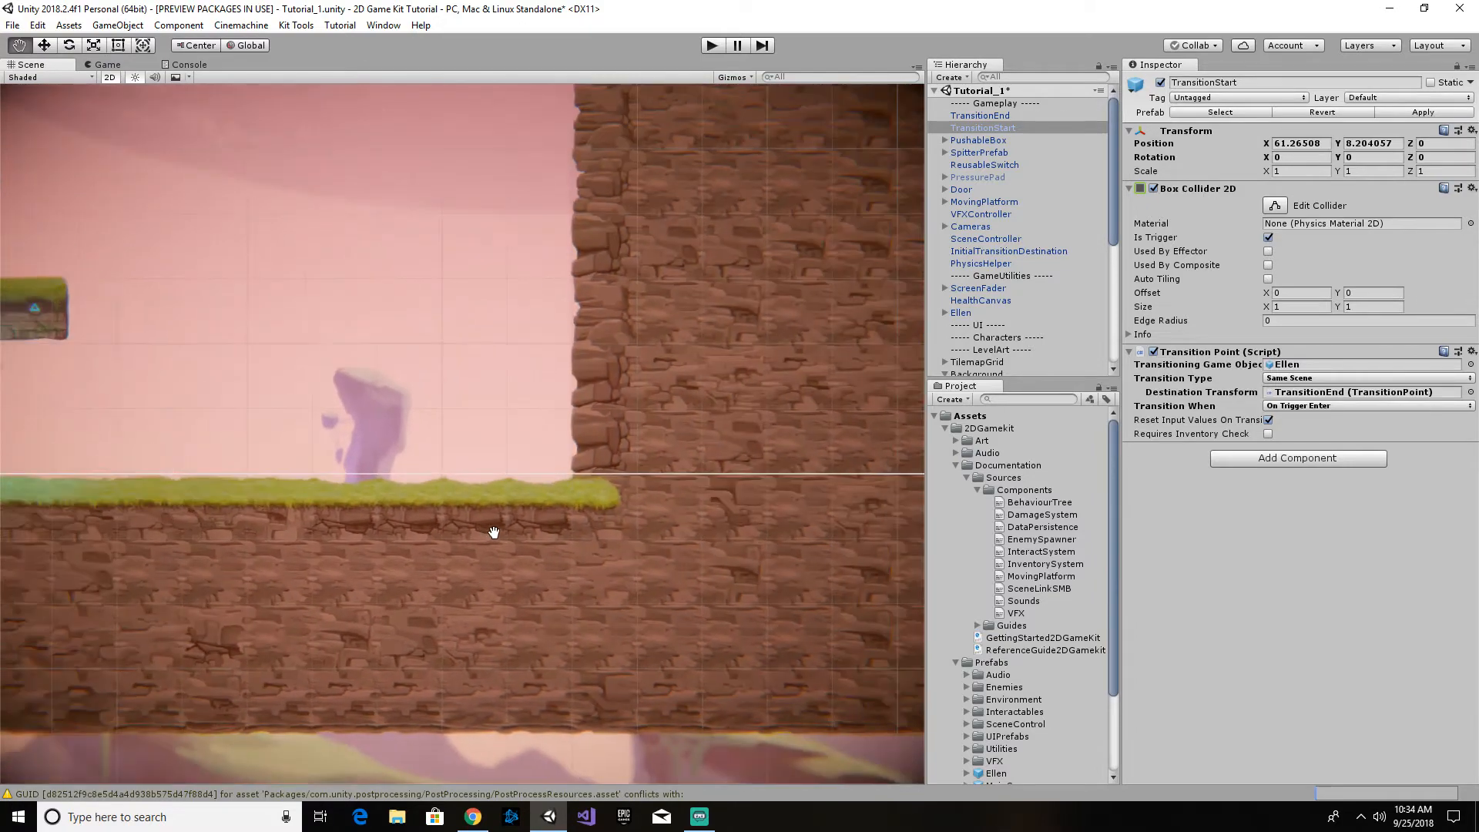
{"action": "middle_click_drag", "start_coordinate": [725, 206], "coordinate": [526, 591]}
{"action": "middle_click_drag", "start_coordinate": [660, 244], "coordinate": [529, 582]}
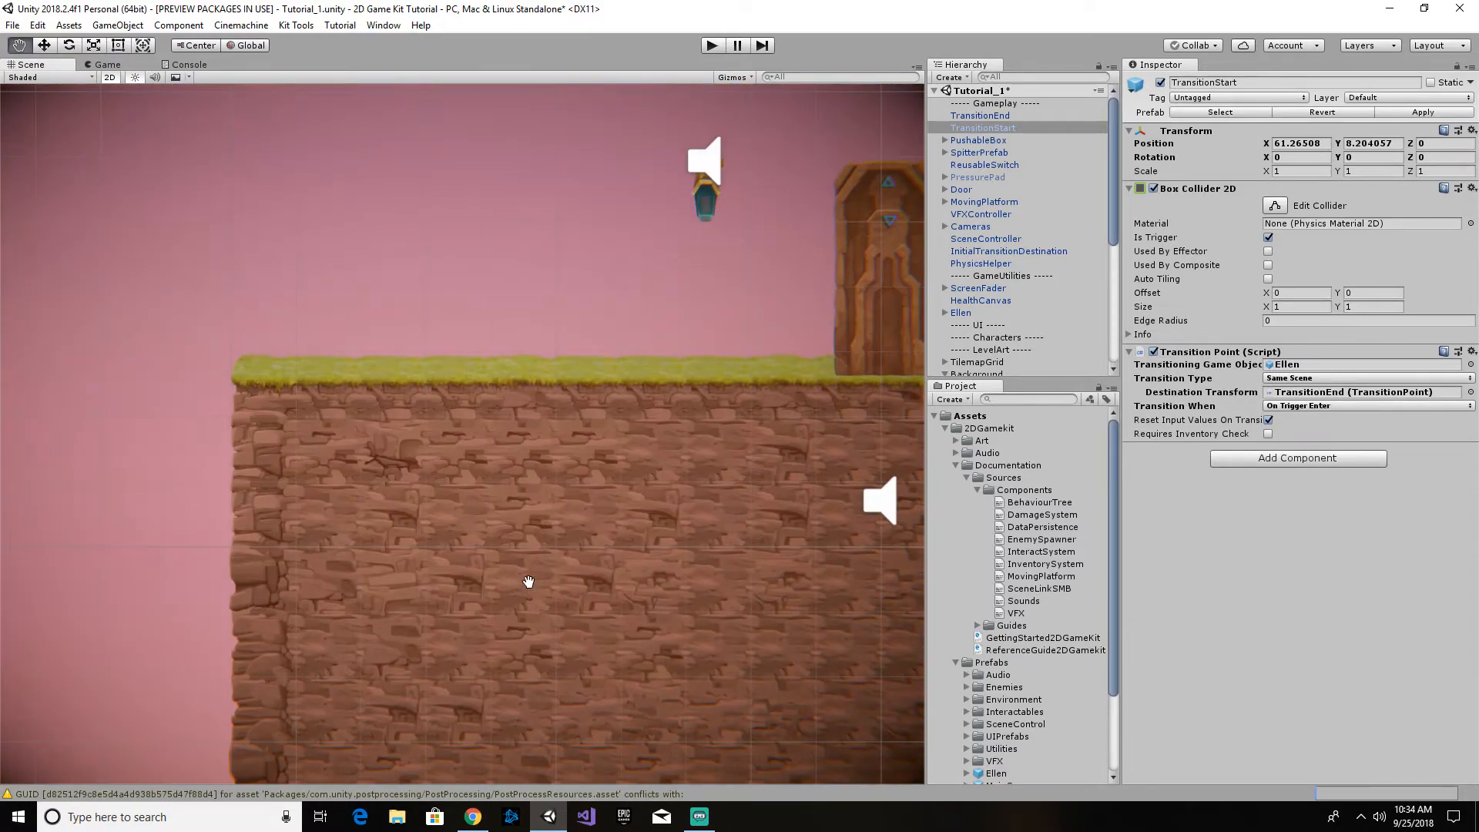
{"action": "middle_click_drag", "start_coordinate": [766, 456], "coordinate": [473, 493]}
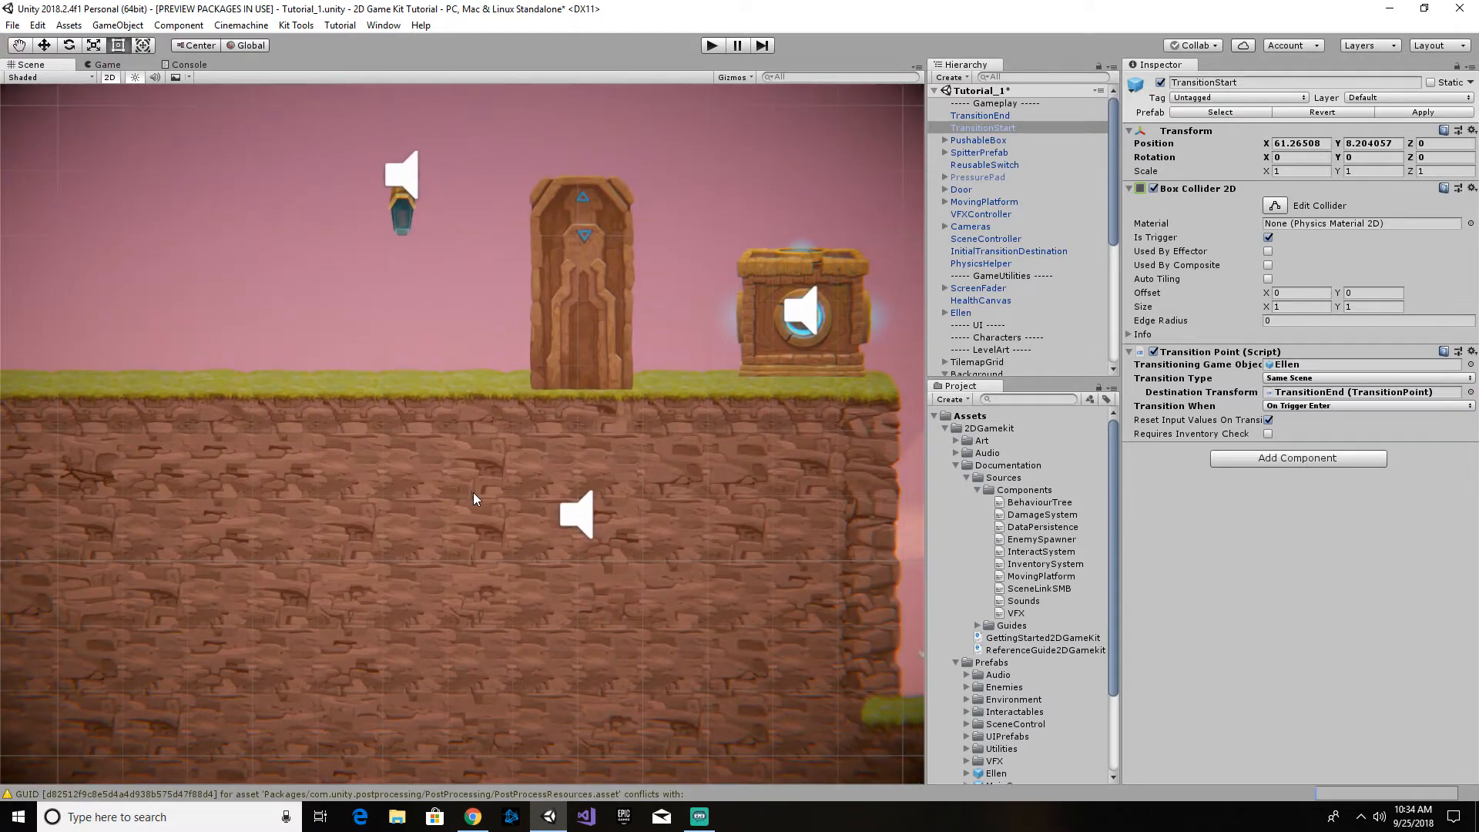
{"action": "middle_click_drag", "start_coordinate": [775, 453], "coordinate": [792, 373]}
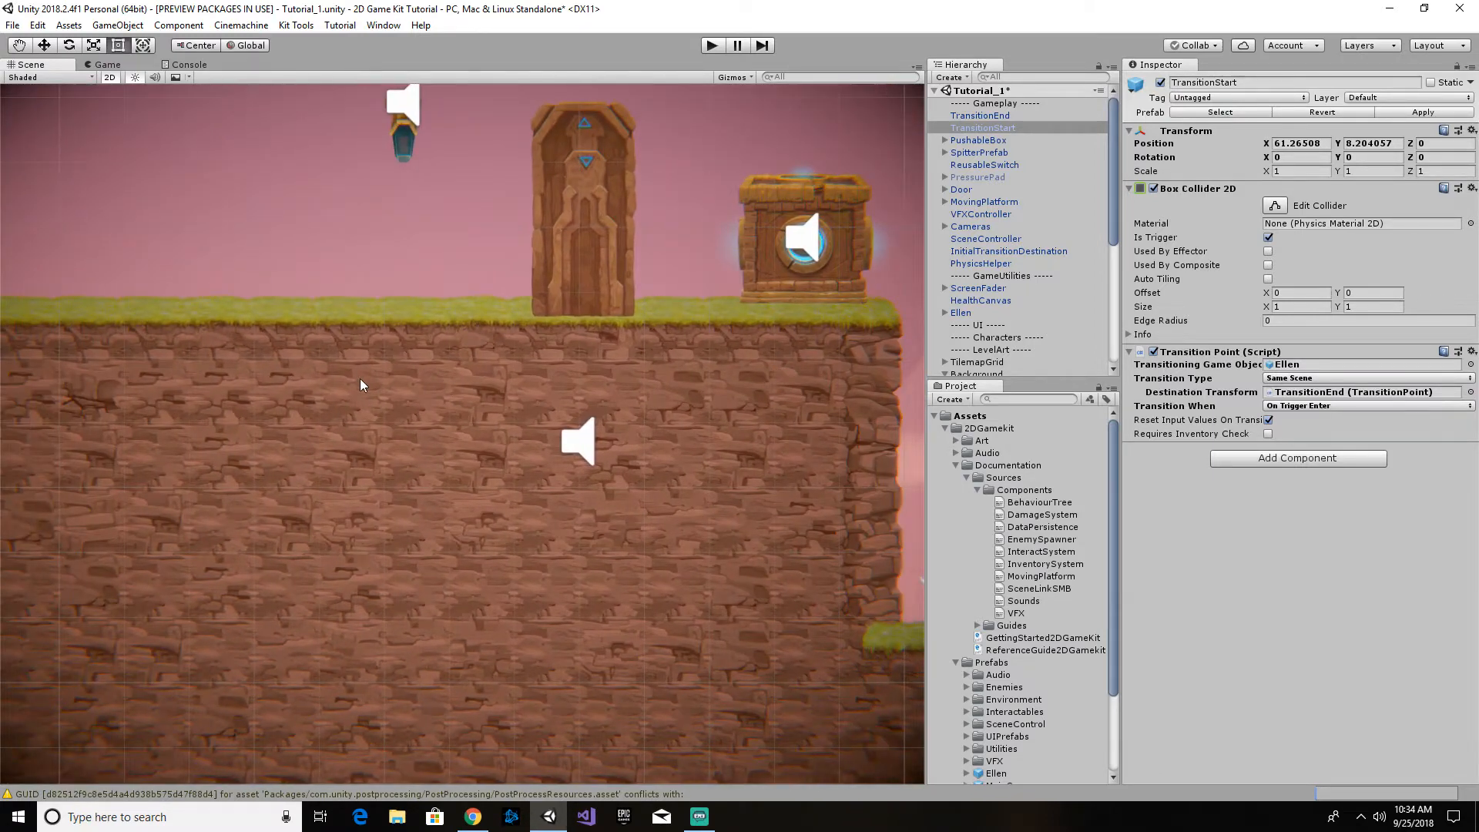
{"action": "middle_click_drag", "start_coordinate": [359, 378], "coordinate": [699, 376]}
{"action": "scroll", "coordinate": [478, 465], "scroll_direction": "down", "scroll_amount": 10}
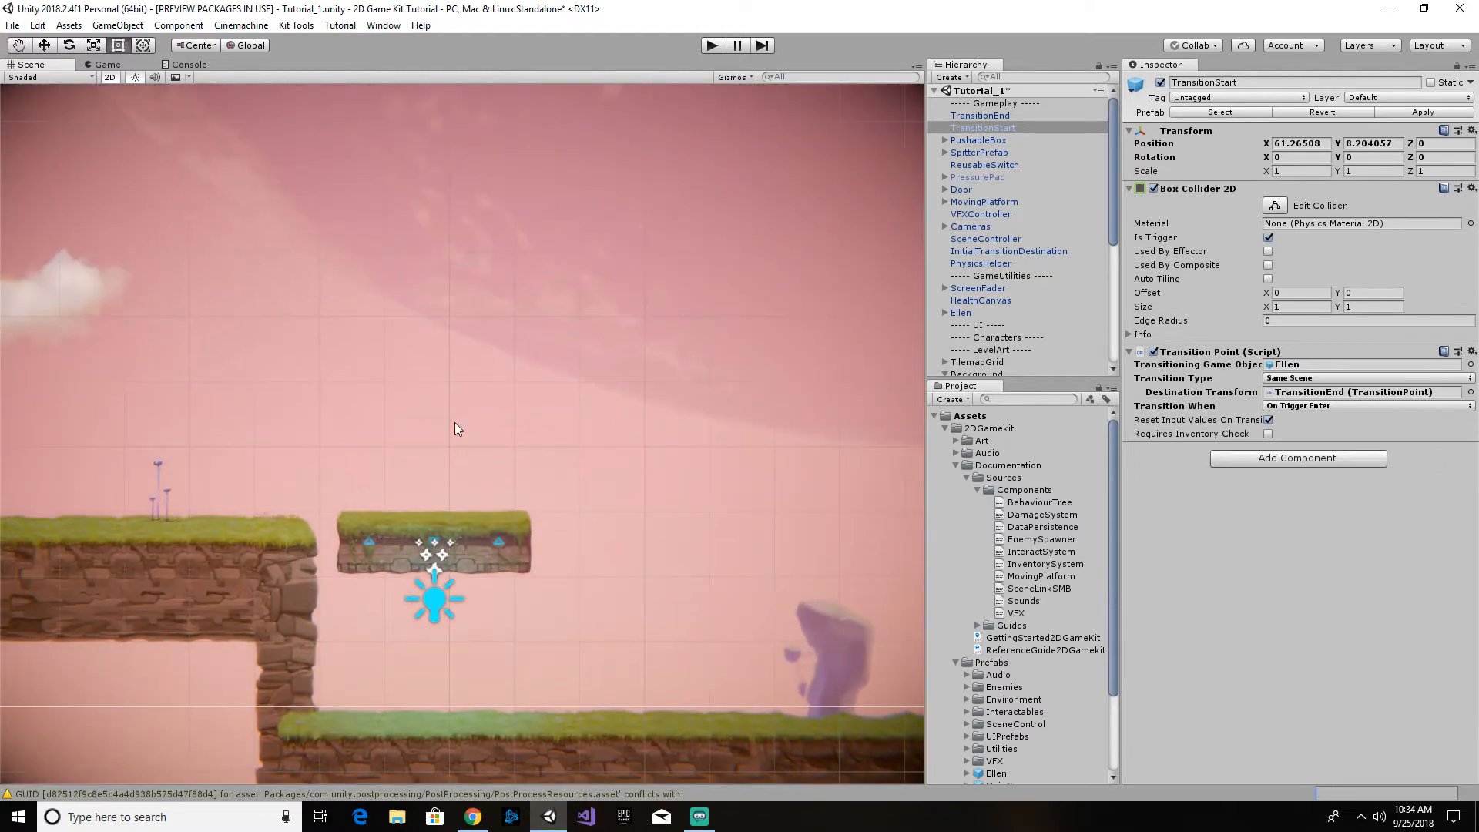
{"action": "middle_click_drag", "start_coordinate": [350, 433], "coordinate": [595, 371]}
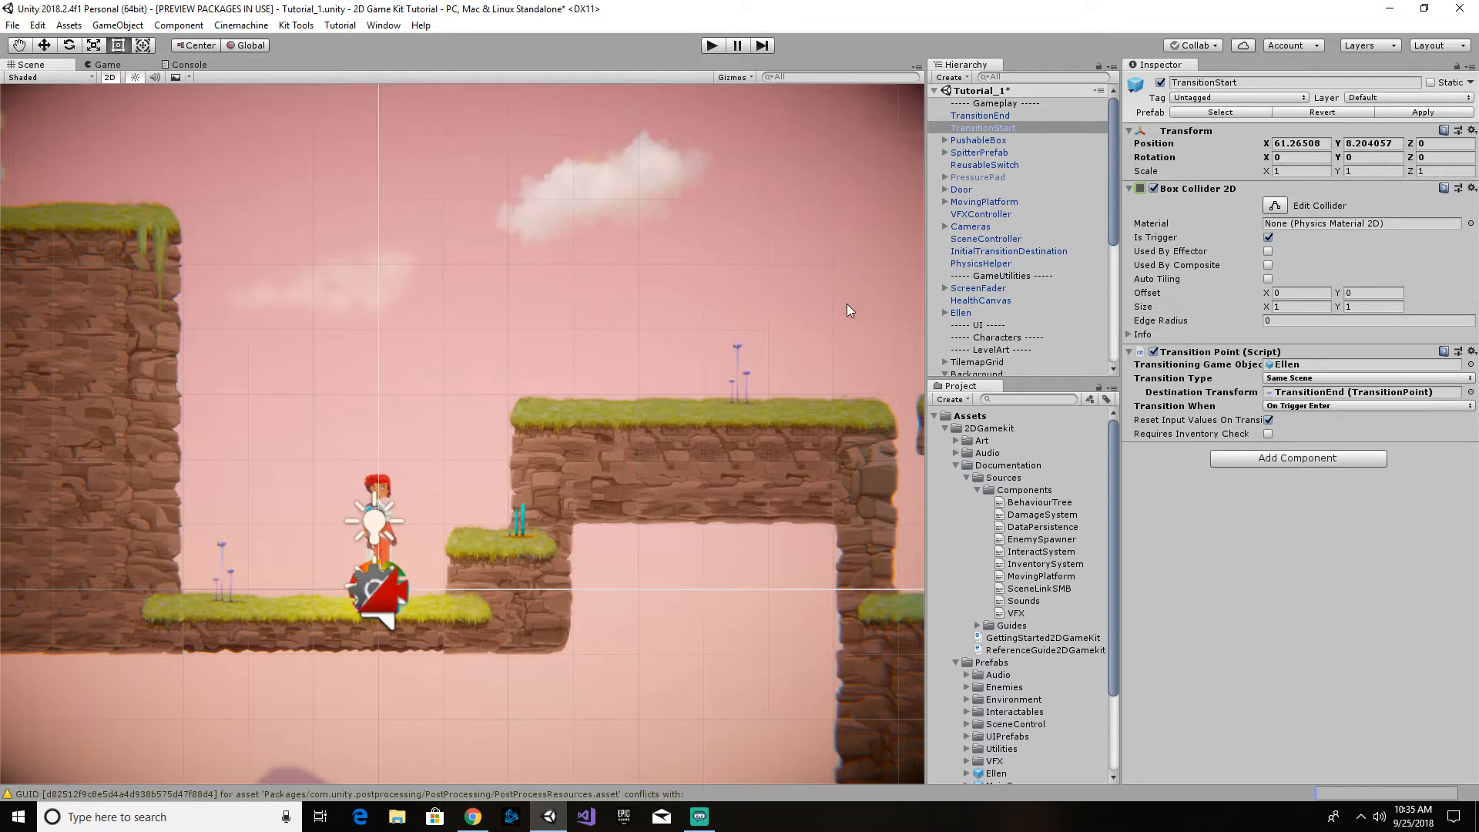
{"action": "middle_click_drag", "start_coordinate": [844, 303], "coordinate": [794, 350]}
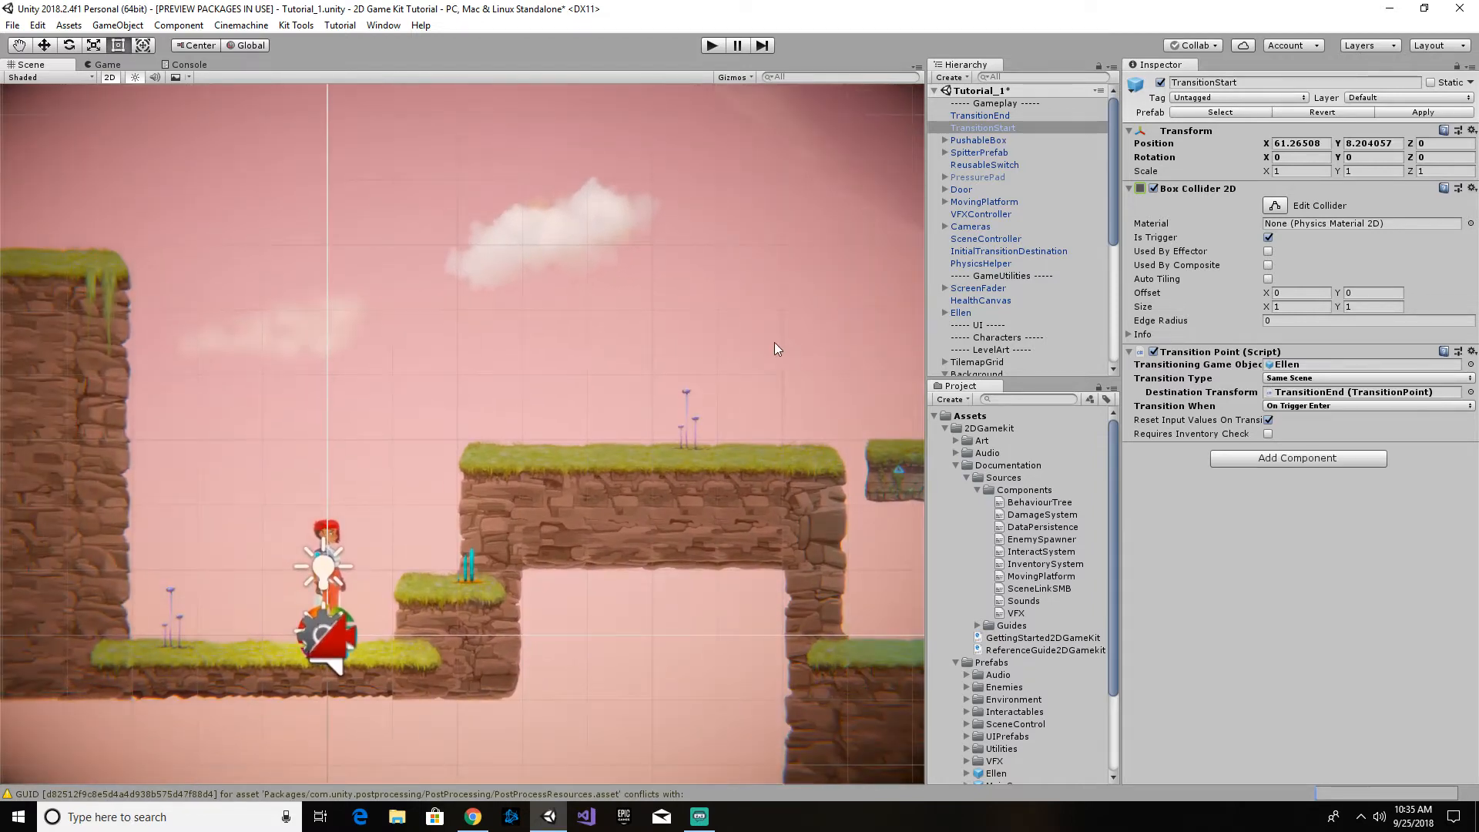
{"action": "middle_click_drag", "start_coordinate": [614, 322], "coordinate": [776, 311]}
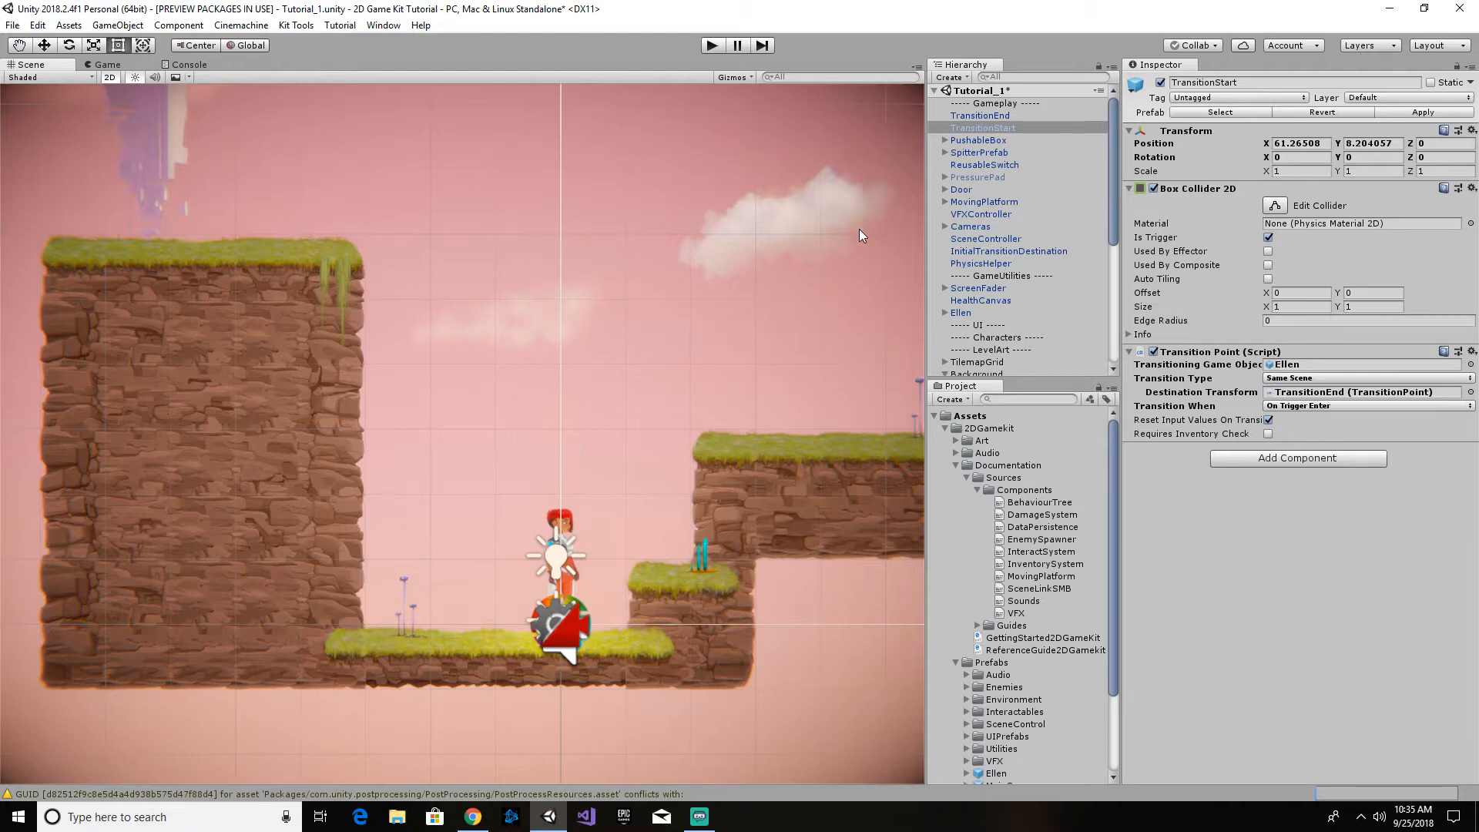
{"action": "middle_click_drag", "start_coordinate": [858, 229], "coordinate": [751, 298]}
{"action": "middle_click_drag", "start_coordinate": [607, 321], "coordinate": [658, 345]}
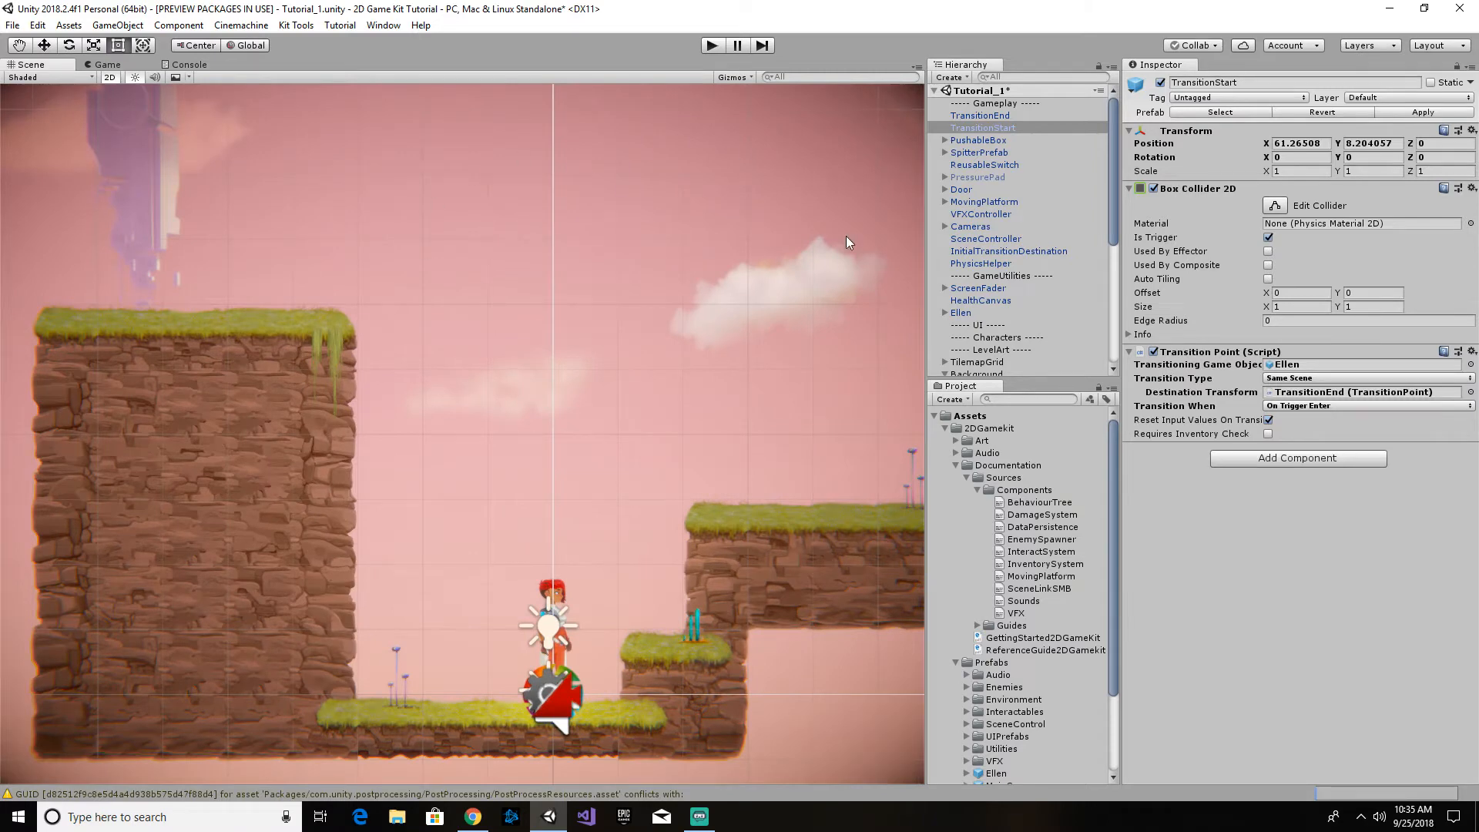
{"action": "middle_click_drag", "start_coordinate": [735, 303], "coordinate": [538, 239]}
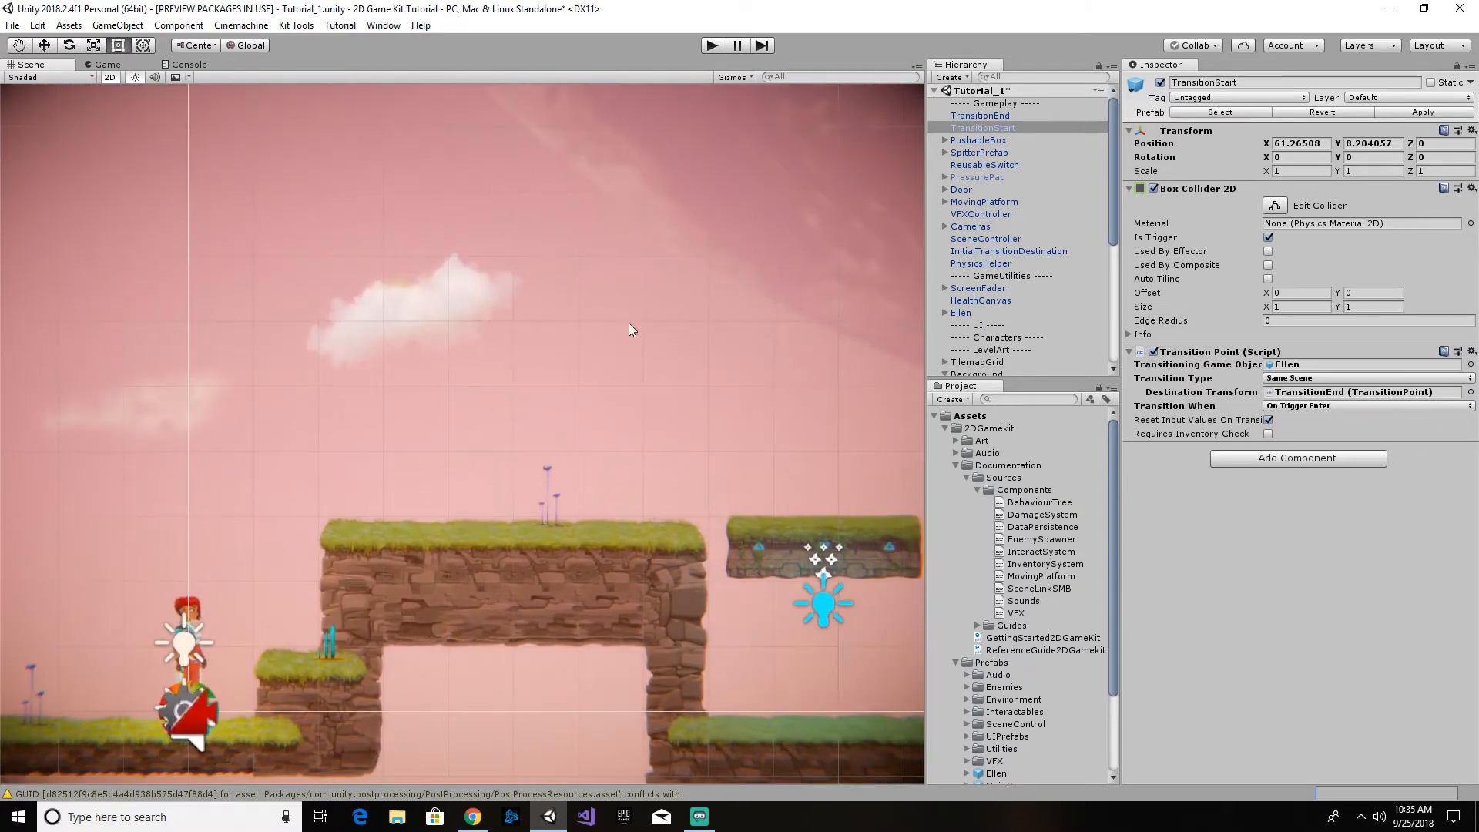
{"action": "middle_click_drag", "start_coordinate": [629, 322], "coordinate": [692, 276]}
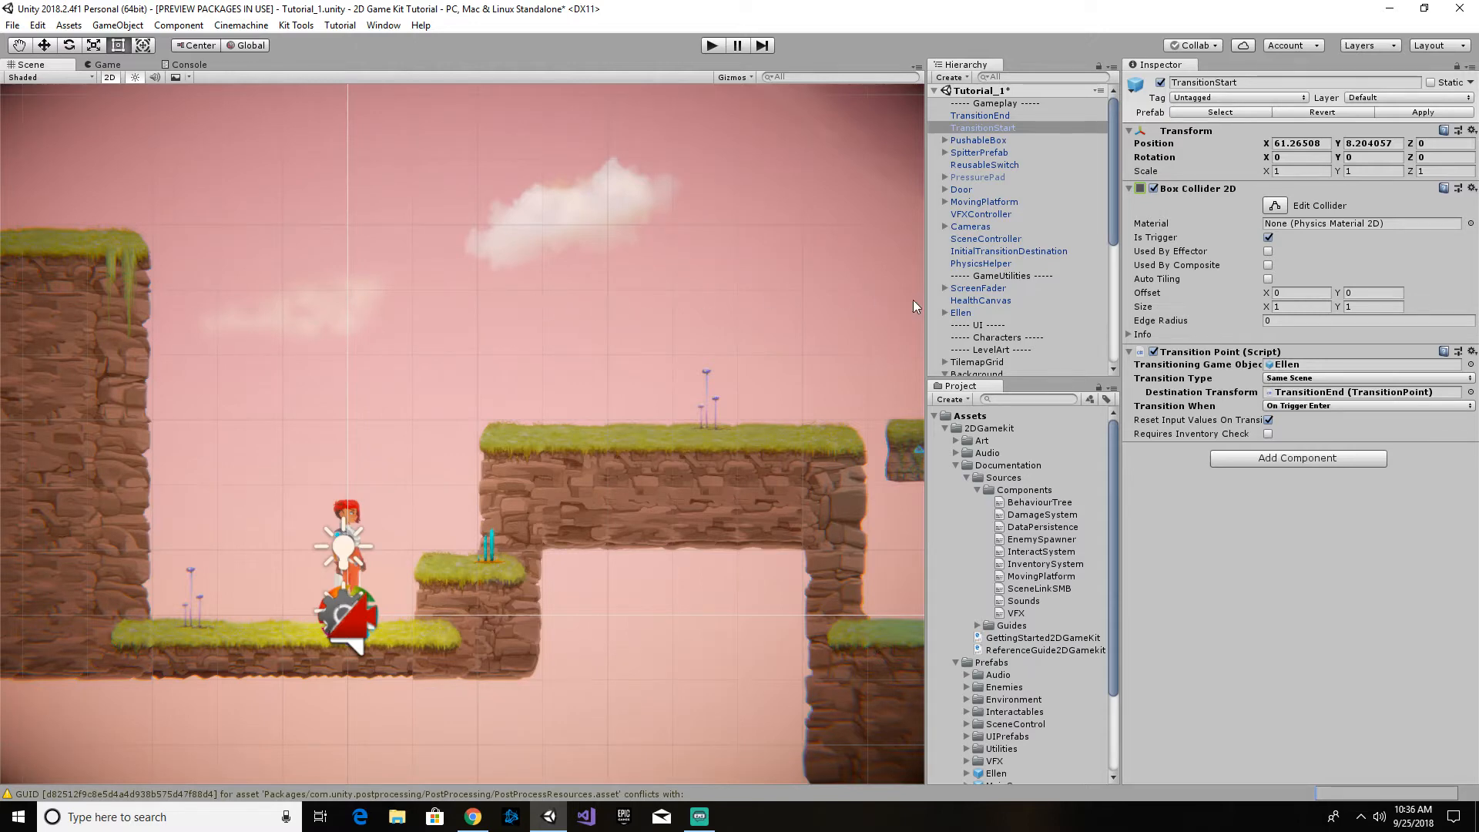
- Expand Ellen's child objects, select Ellen to examine her components and children, and collapse her hierarchy again
{"action": "left_click", "coordinate": [944, 313]}
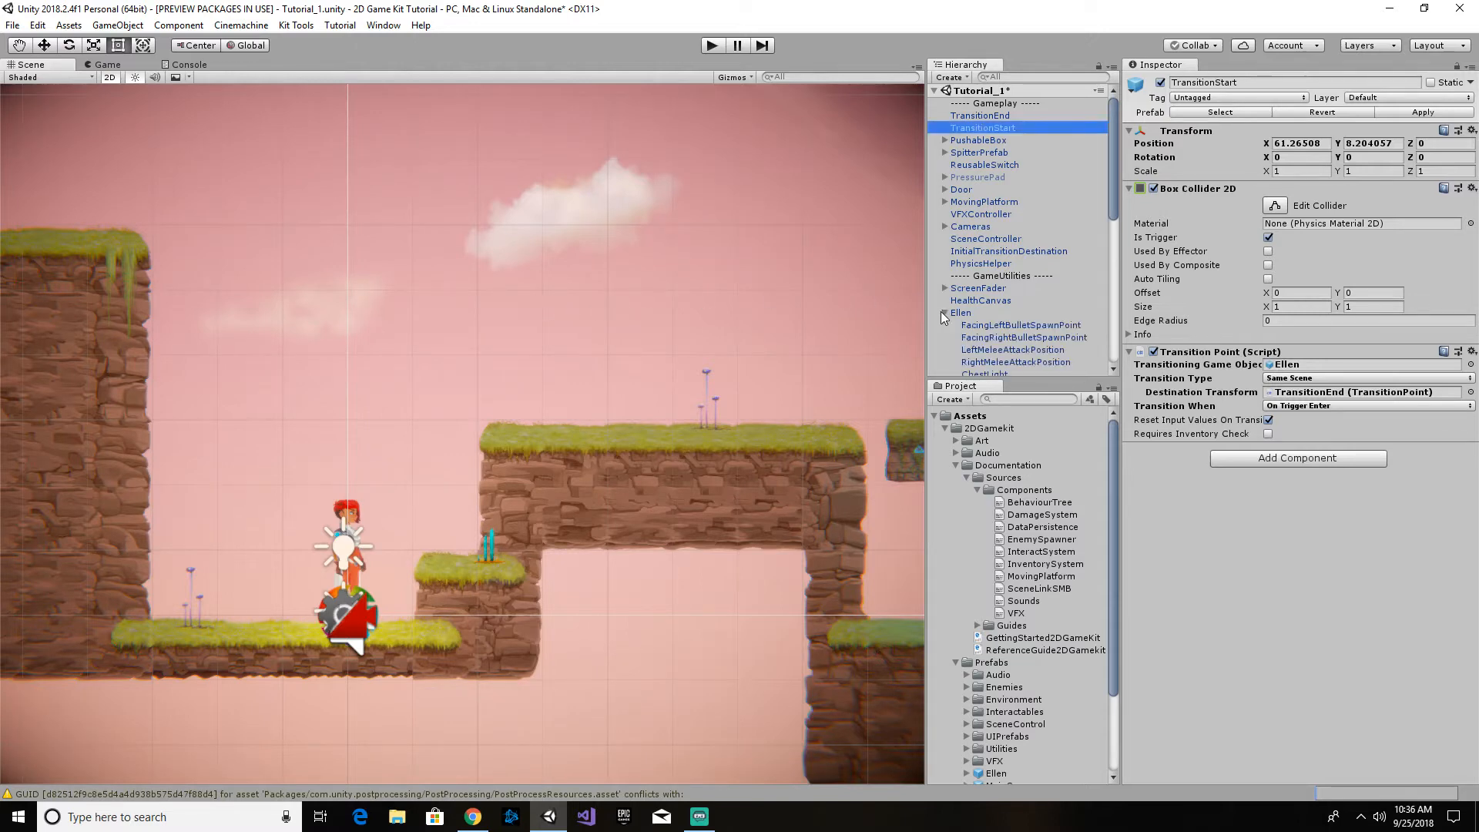
{"action": "left_click", "coordinate": [1033, 337]}
{"action": "right_click", "coordinate": [1020, 307]}
{"action": "left_click", "coordinate": [1009, 312]}
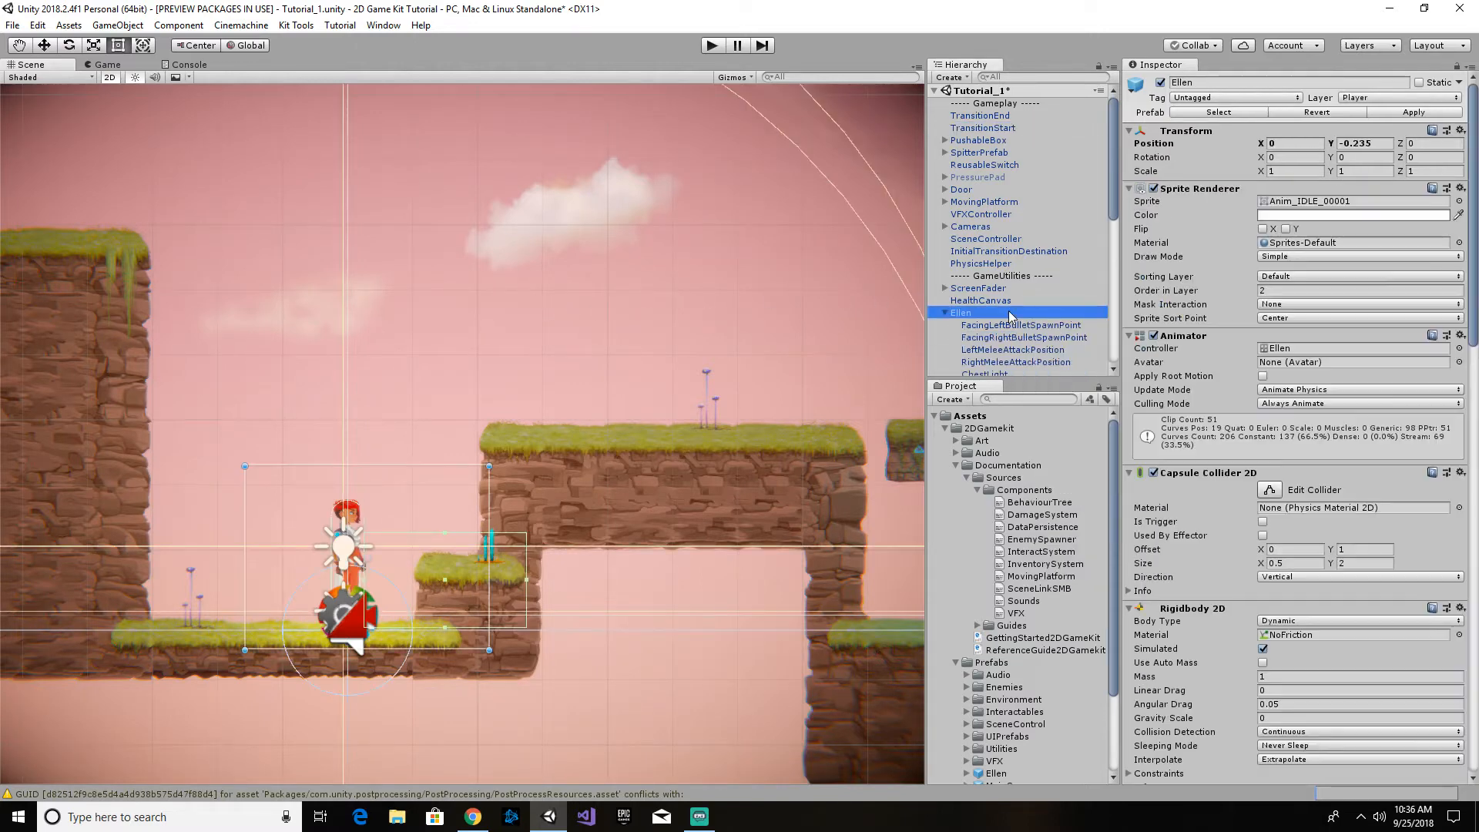
{"action": "scroll", "coordinate": [1009, 308], "scroll_direction": "down", "scroll_amount": 5}
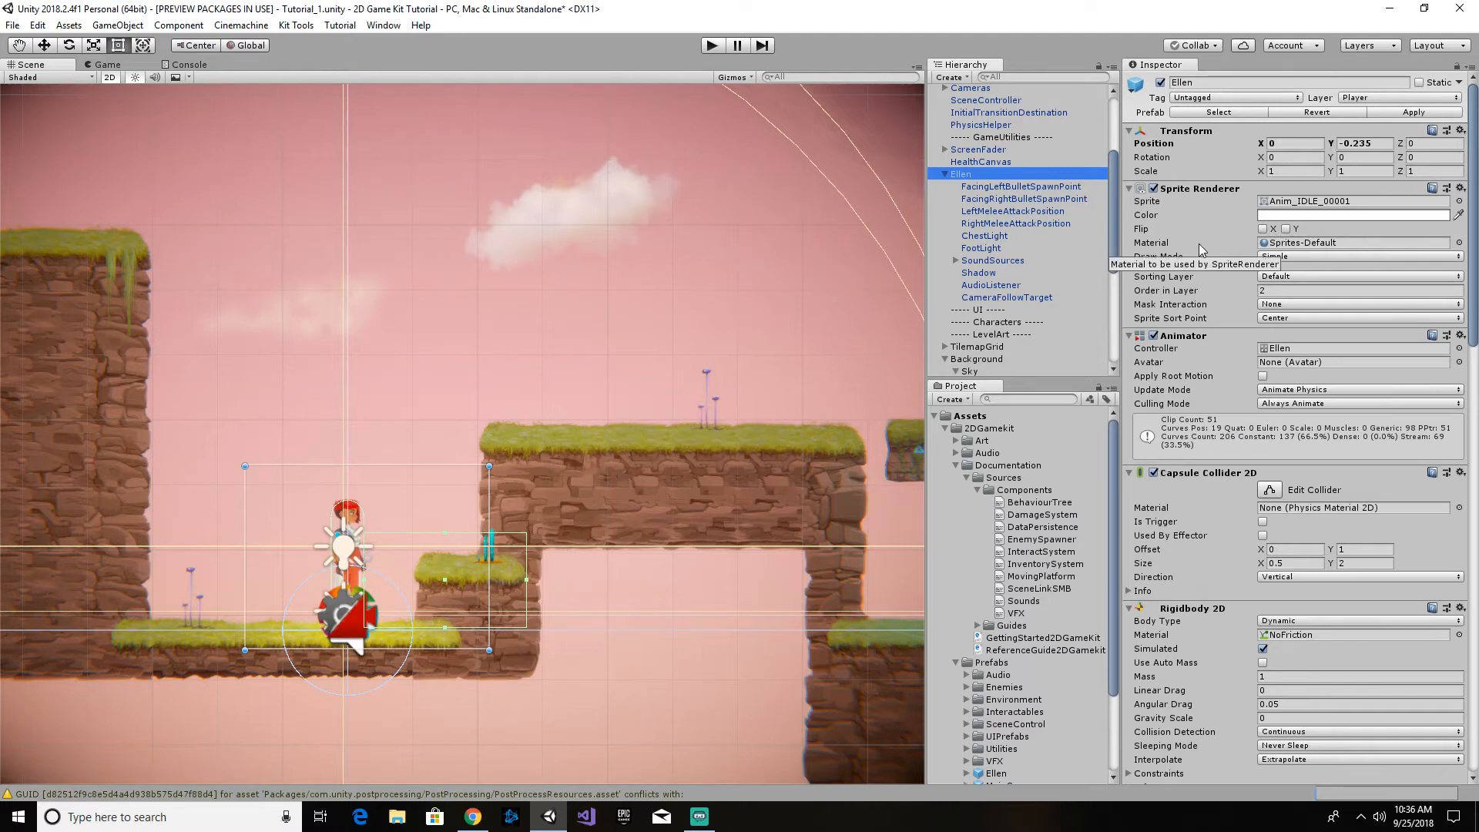
{"action": "left_click", "coordinate": [945, 175]}
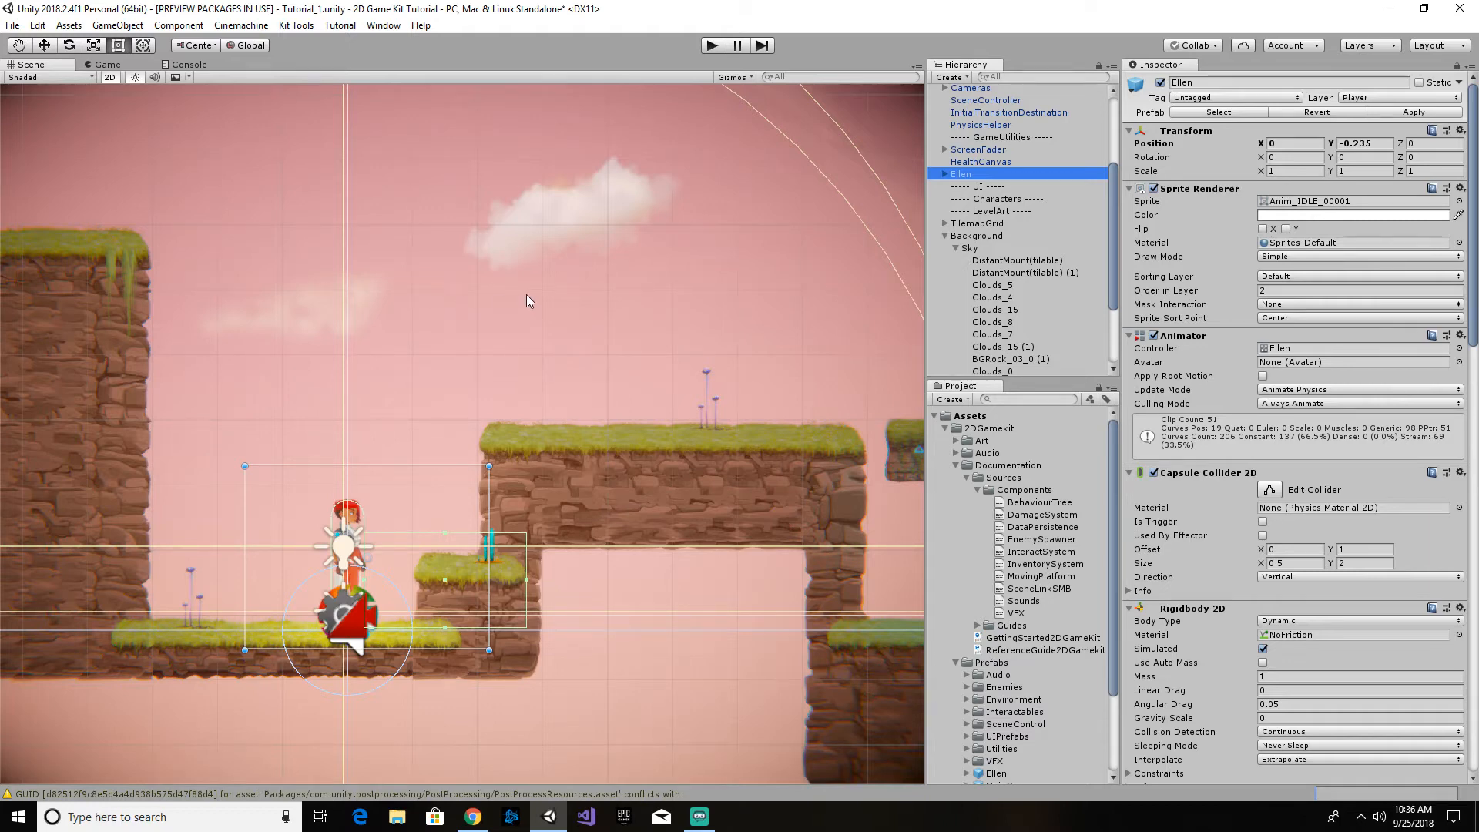
- Select HealthCanvas in the scene, collapse the Background group, and switch to Chrome
{"action": "left_click", "coordinate": [551, 286]}
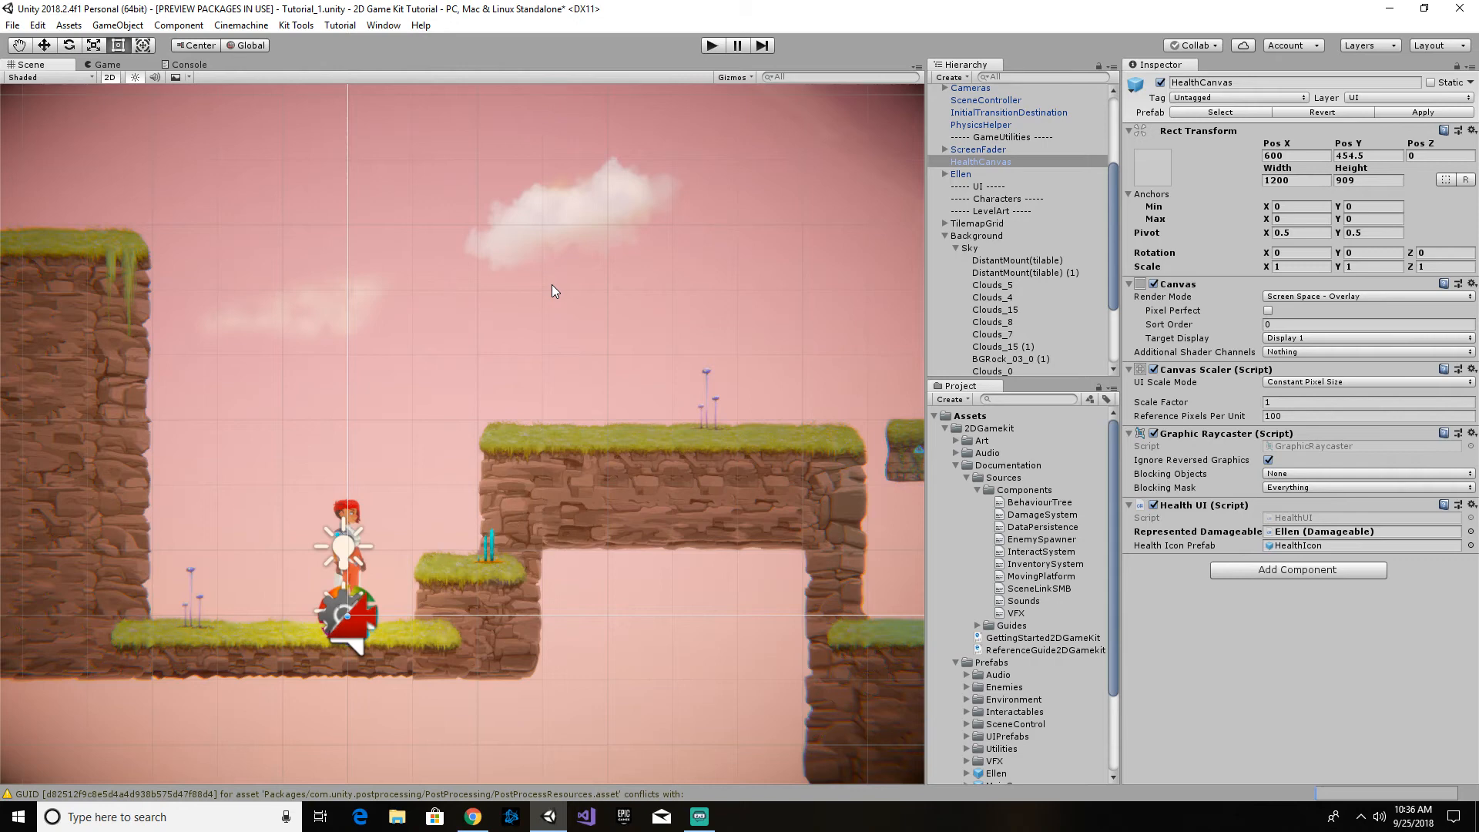
{"action": "left_click", "coordinate": [944, 235]}
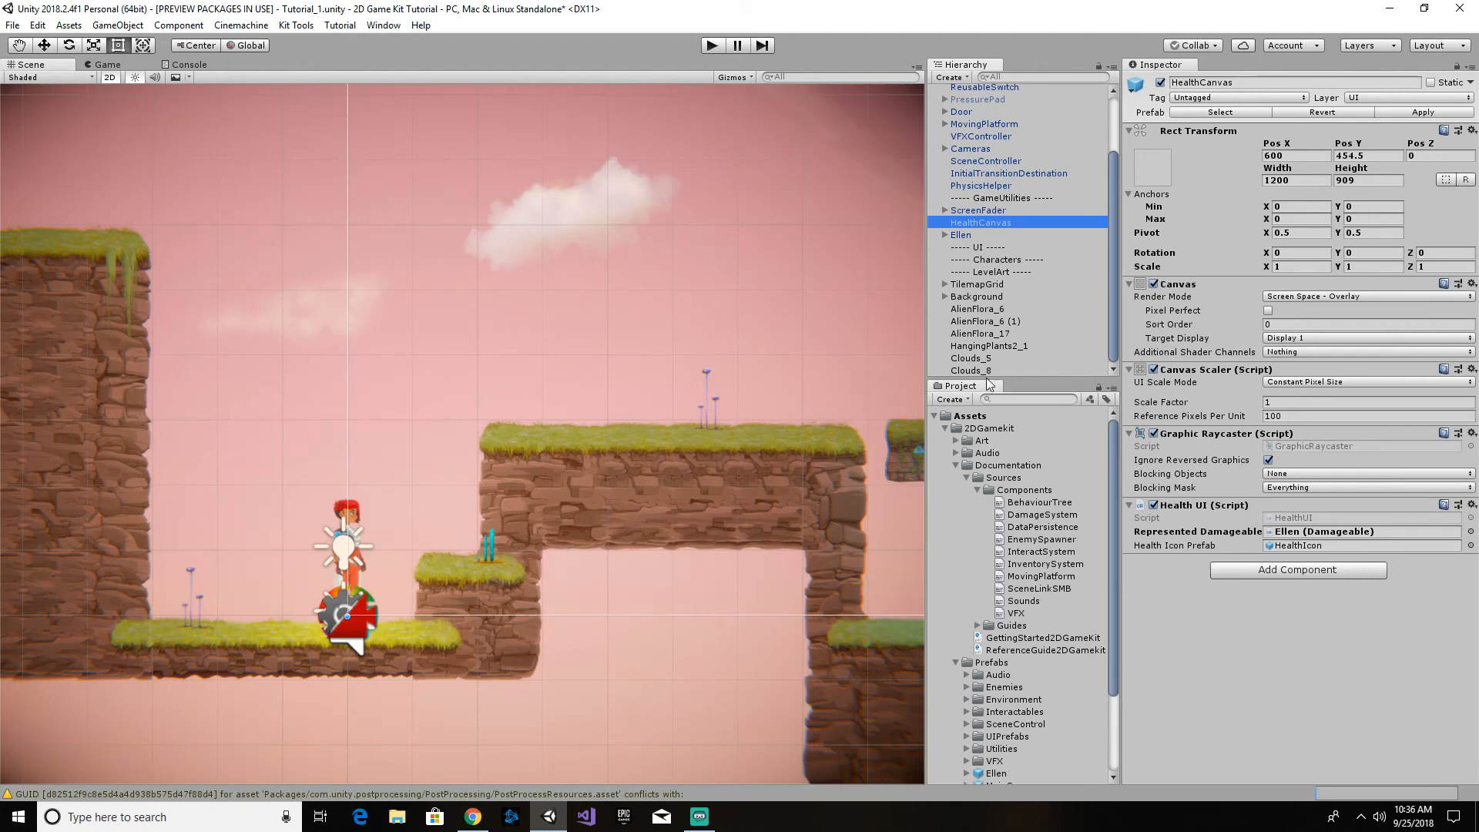
{"action": "key", "text": "alt+Tab"}
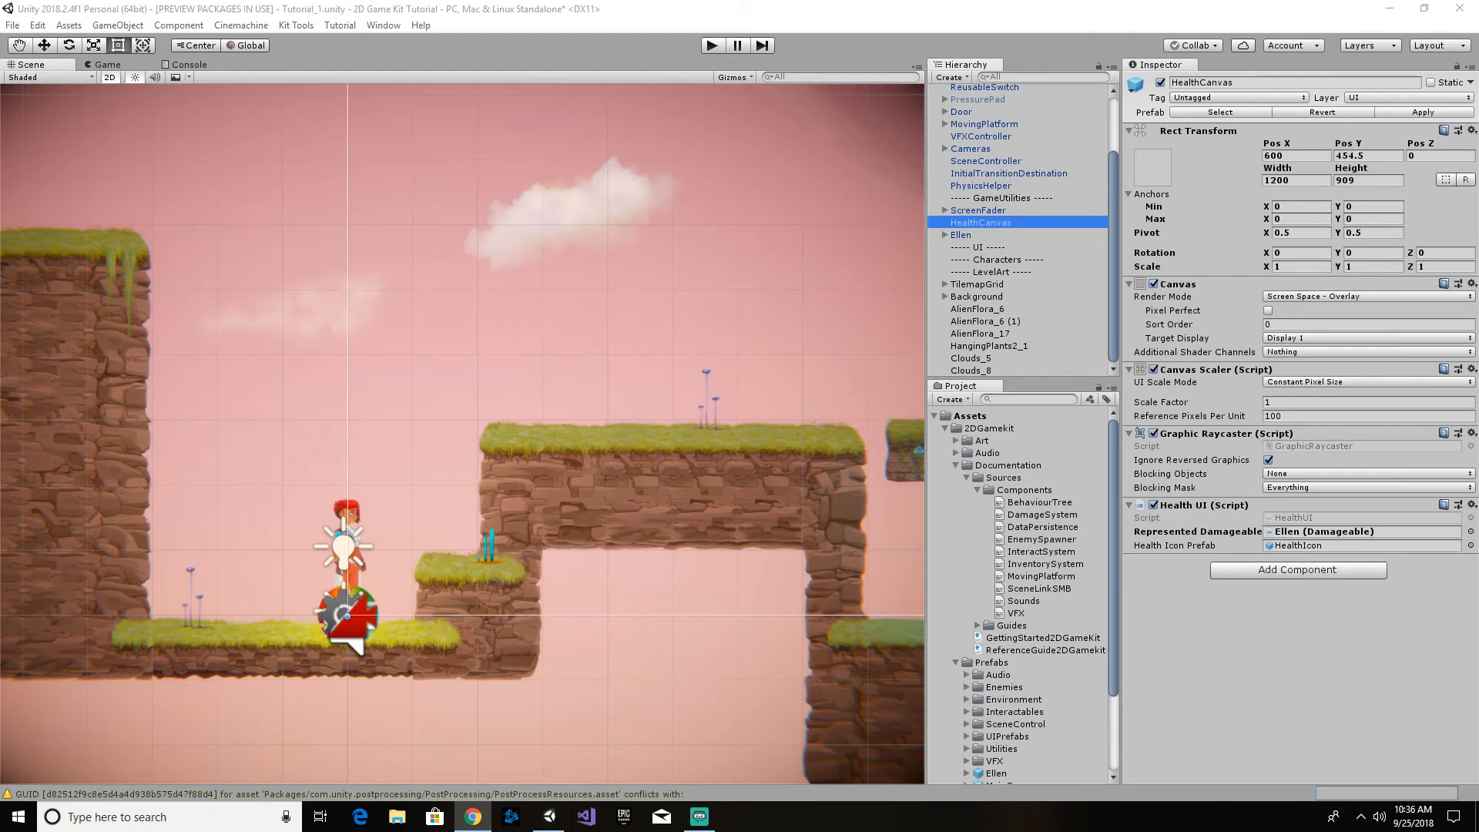